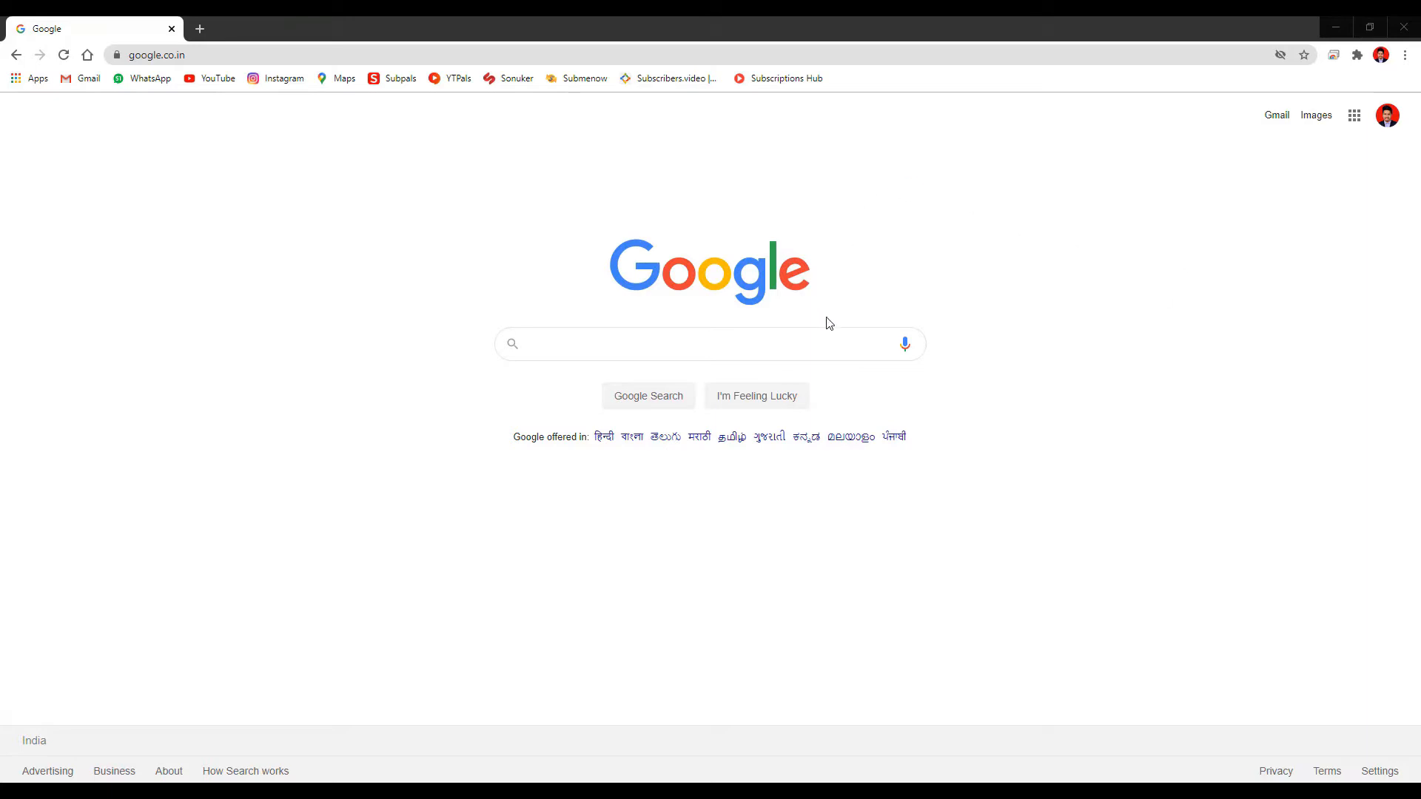
Search Google for 'jvzoo' from past searches and scroll to the JVZoo Homepage result
{"action": "left_click", "coordinate": [826, 338]}
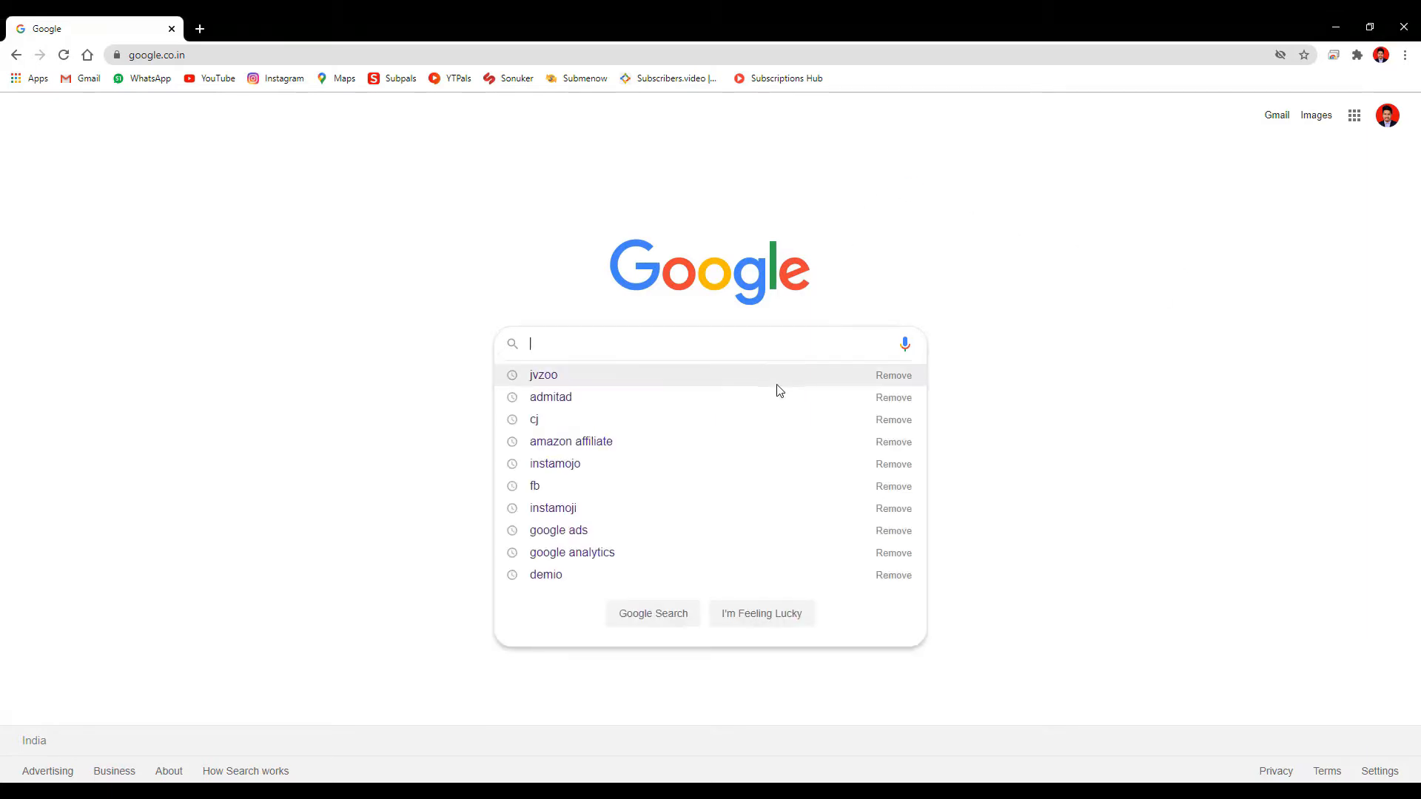
{"action": "left_click", "coordinate": [778, 378]}
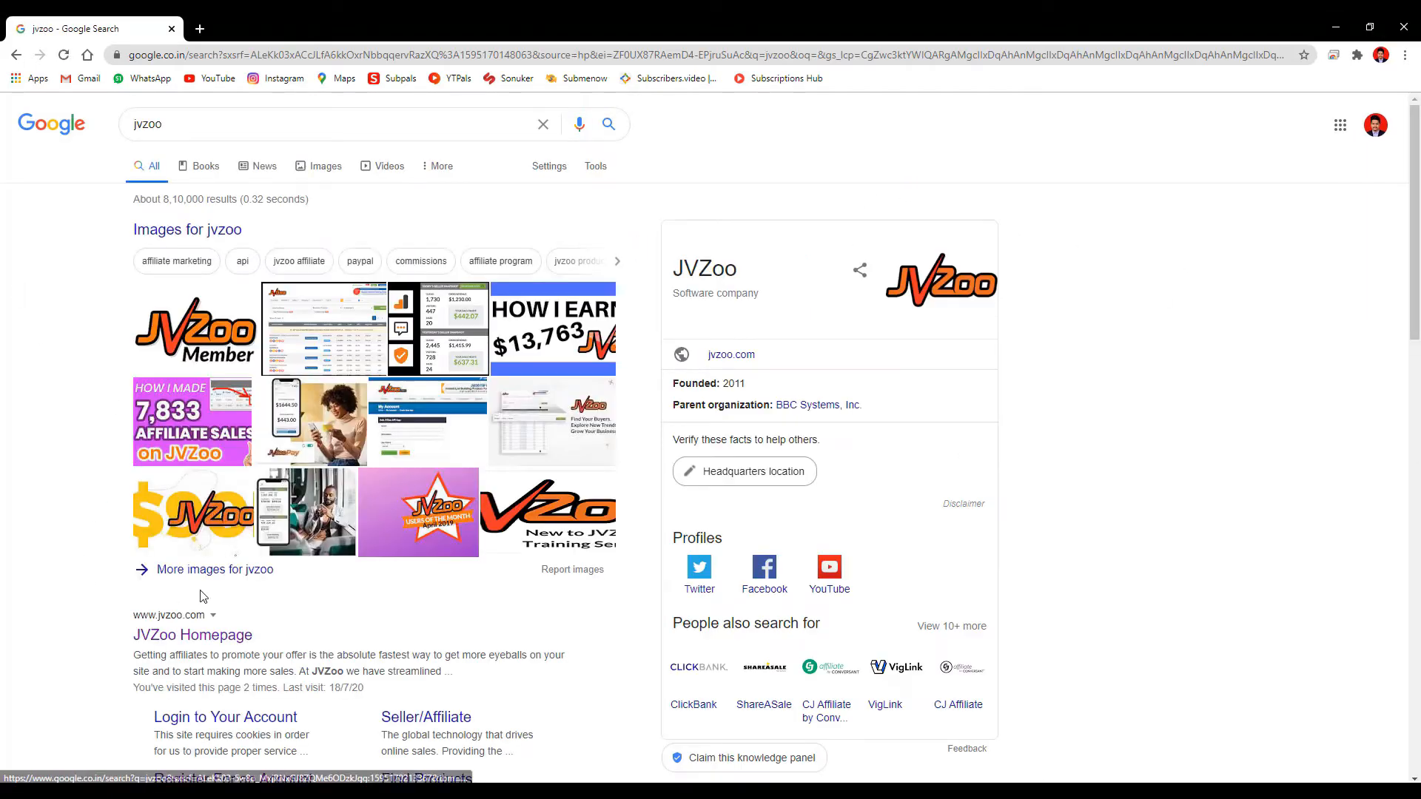
{"action": "scroll", "coordinate": [81, 570], "scroll_direction": "down", "scroll_amount": 1}
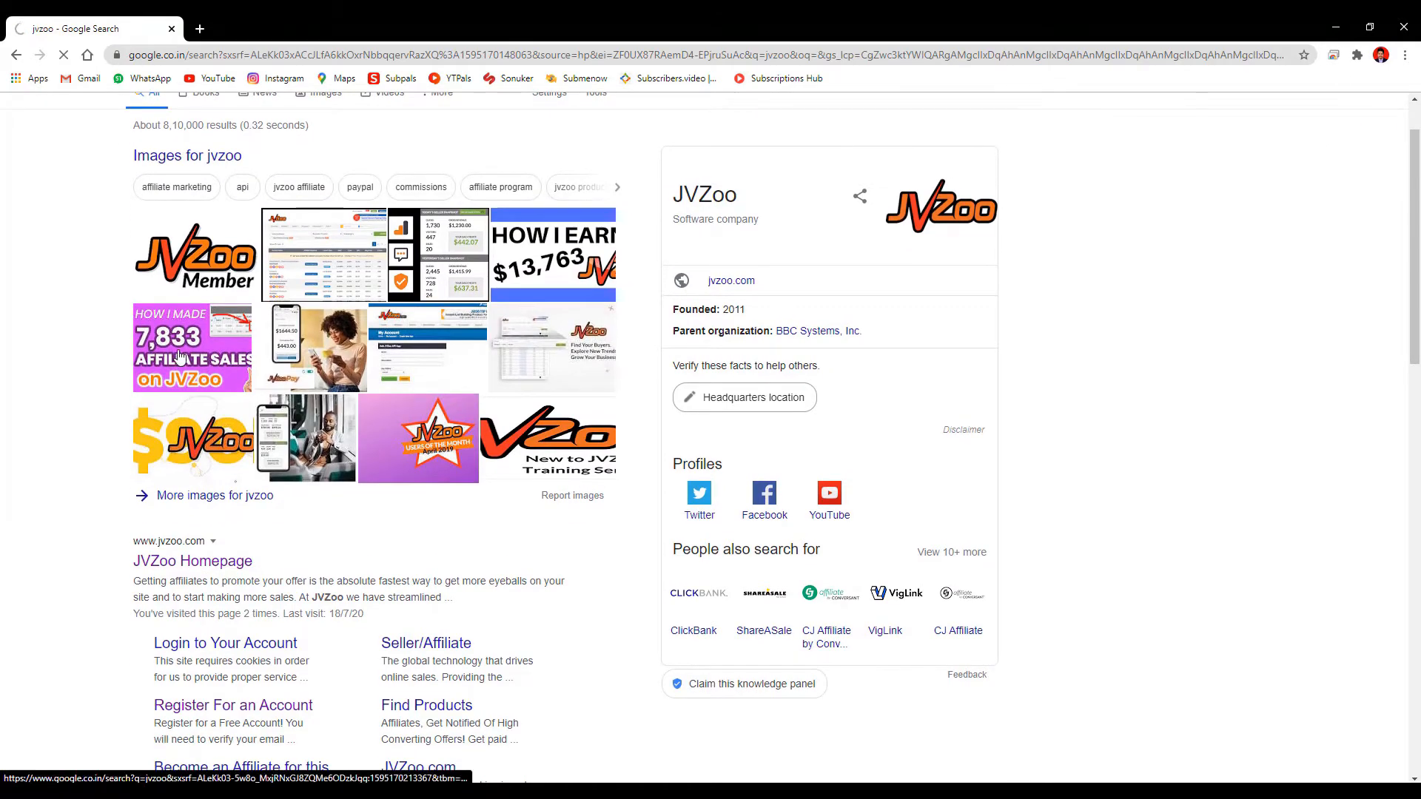
{"action": "scroll", "coordinate": [1131, 411], "scroll_direction": "down", "scroll_amount": 15}
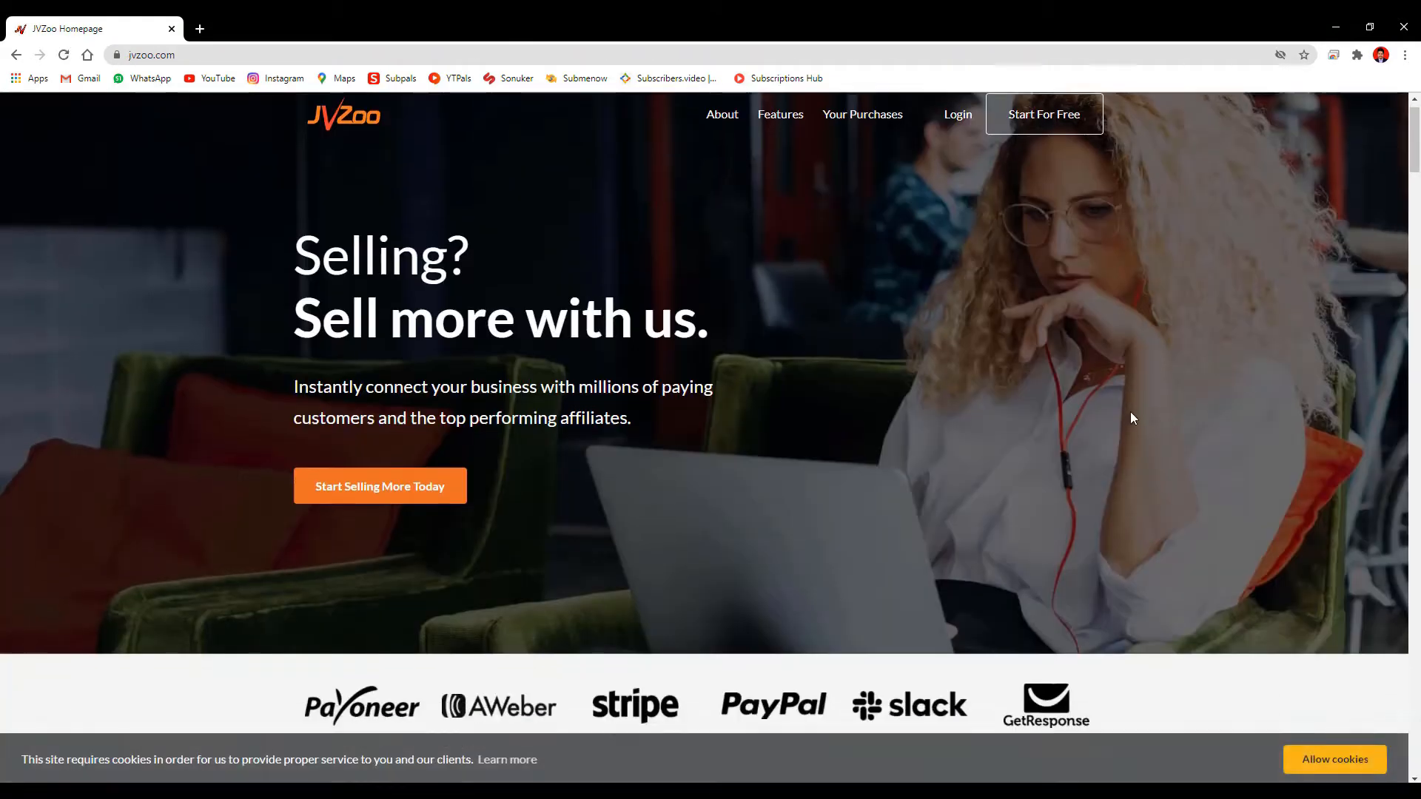
{"action": "scroll", "coordinate": [1131, 427], "scroll_direction": "down", "scroll_amount": 17}
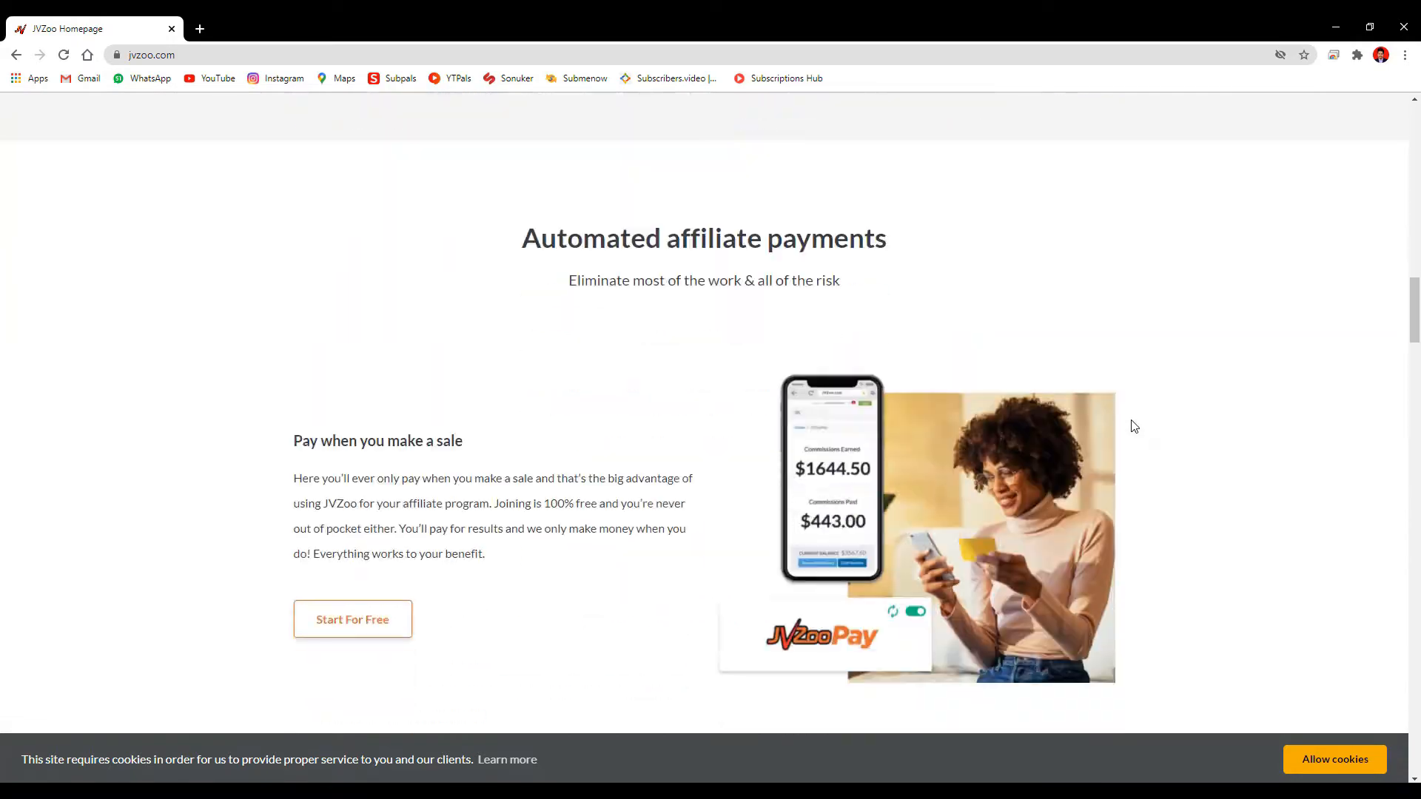
{"action": "scroll", "coordinate": [1131, 421], "scroll_direction": "down", "scroll_amount": 18}
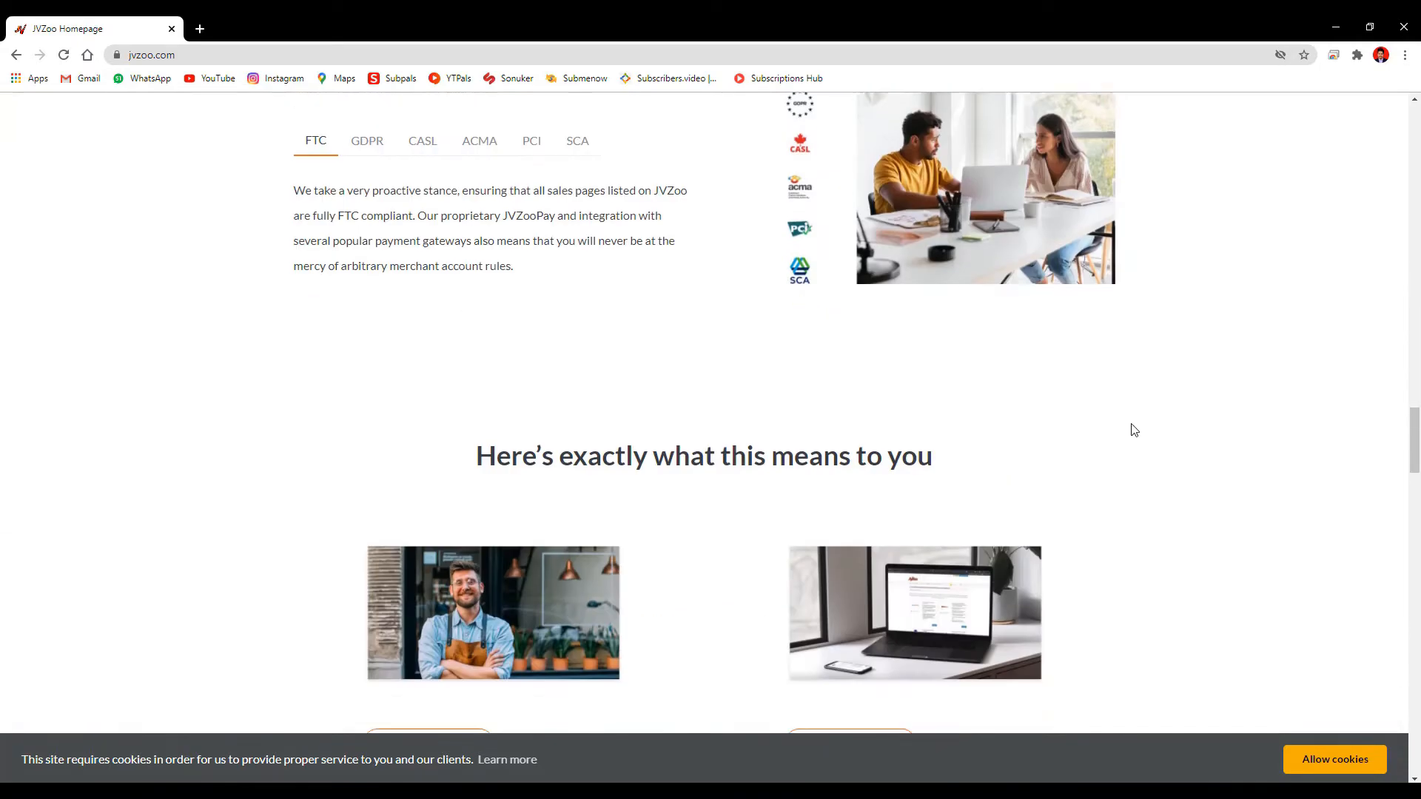
{"action": "scroll", "coordinate": [1134, 430], "scroll_direction": "down", "scroll_amount": 5}
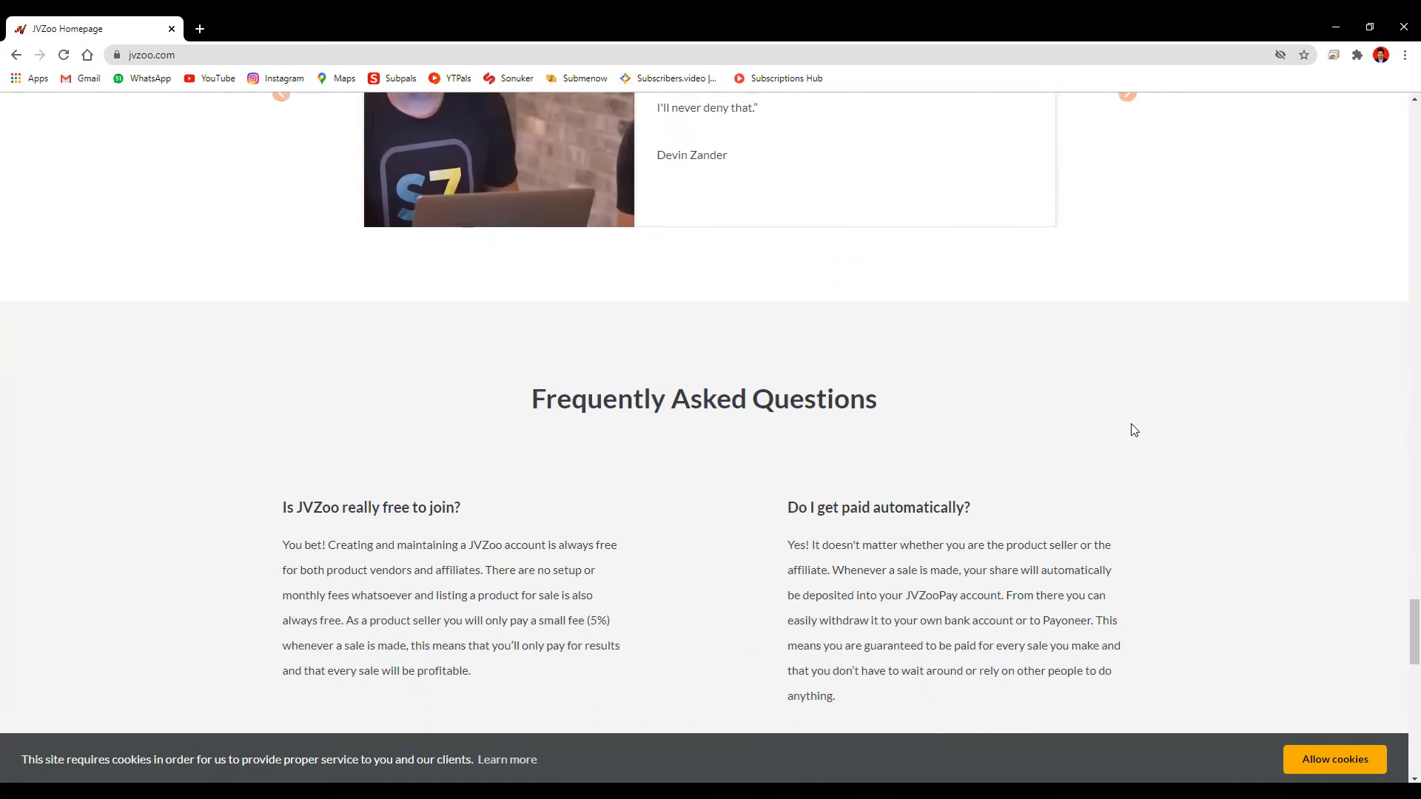
{"action": "scroll", "coordinate": [1134, 429], "scroll_direction": "up", "scroll_amount": 20}
{"action": "scroll", "coordinate": [1135, 430], "scroll_direction": "up", "scroll_amount": 18}
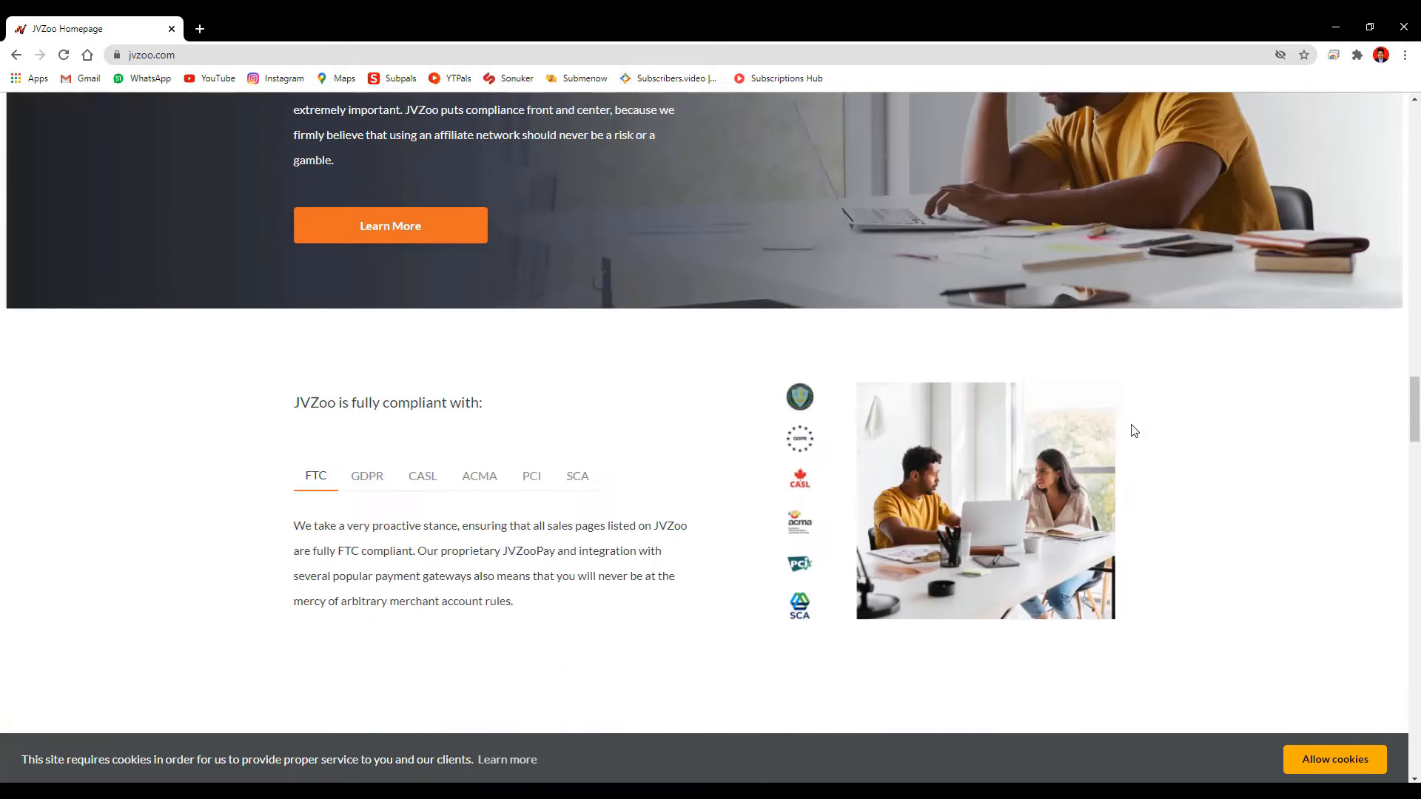
{"action": "scroll", "coordinate": [1135, 430], "scroll_direction": "up", "scroll_amount": 6}
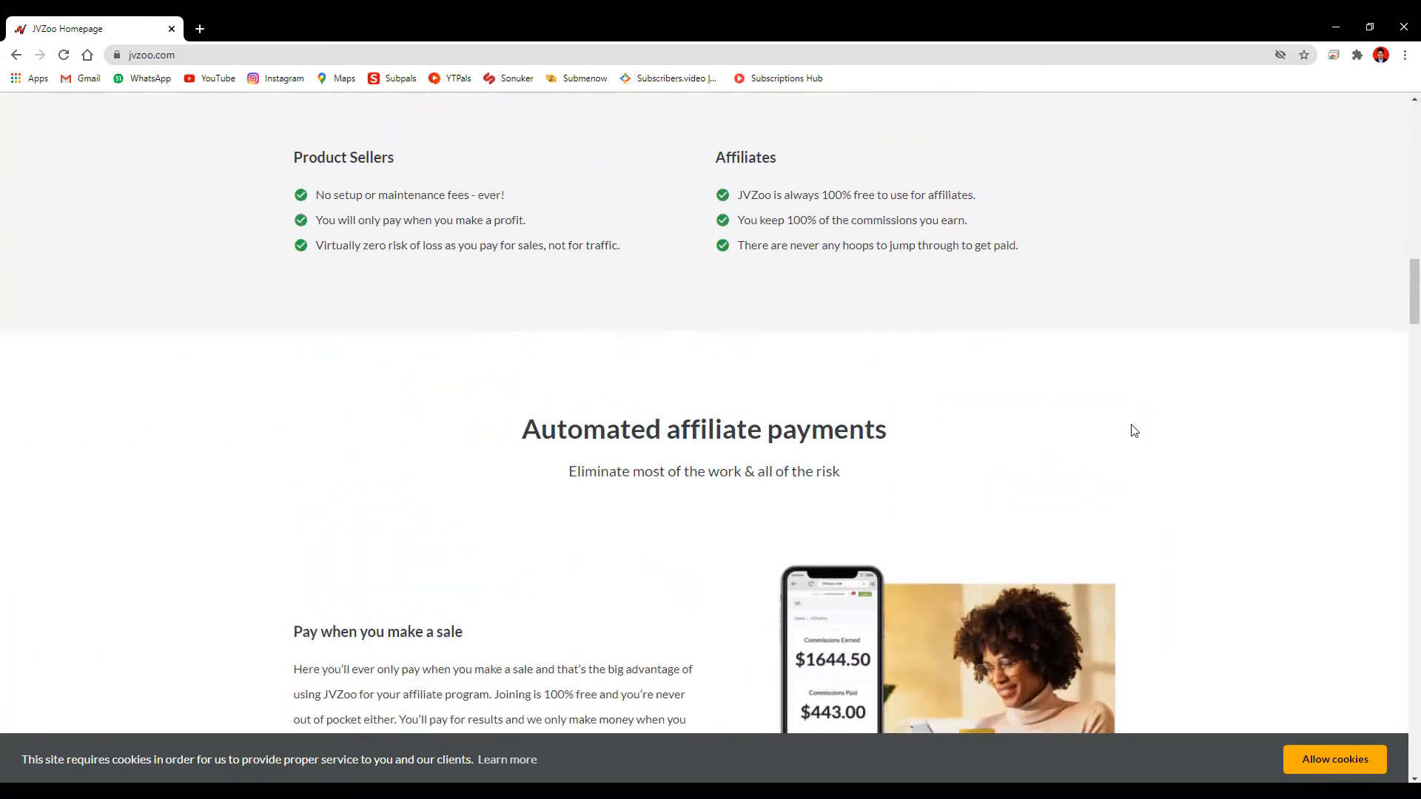
{"action": "scroll", "coordinate": [1135, 431], "scroll_direction": "up", "scroll_amount": 15}
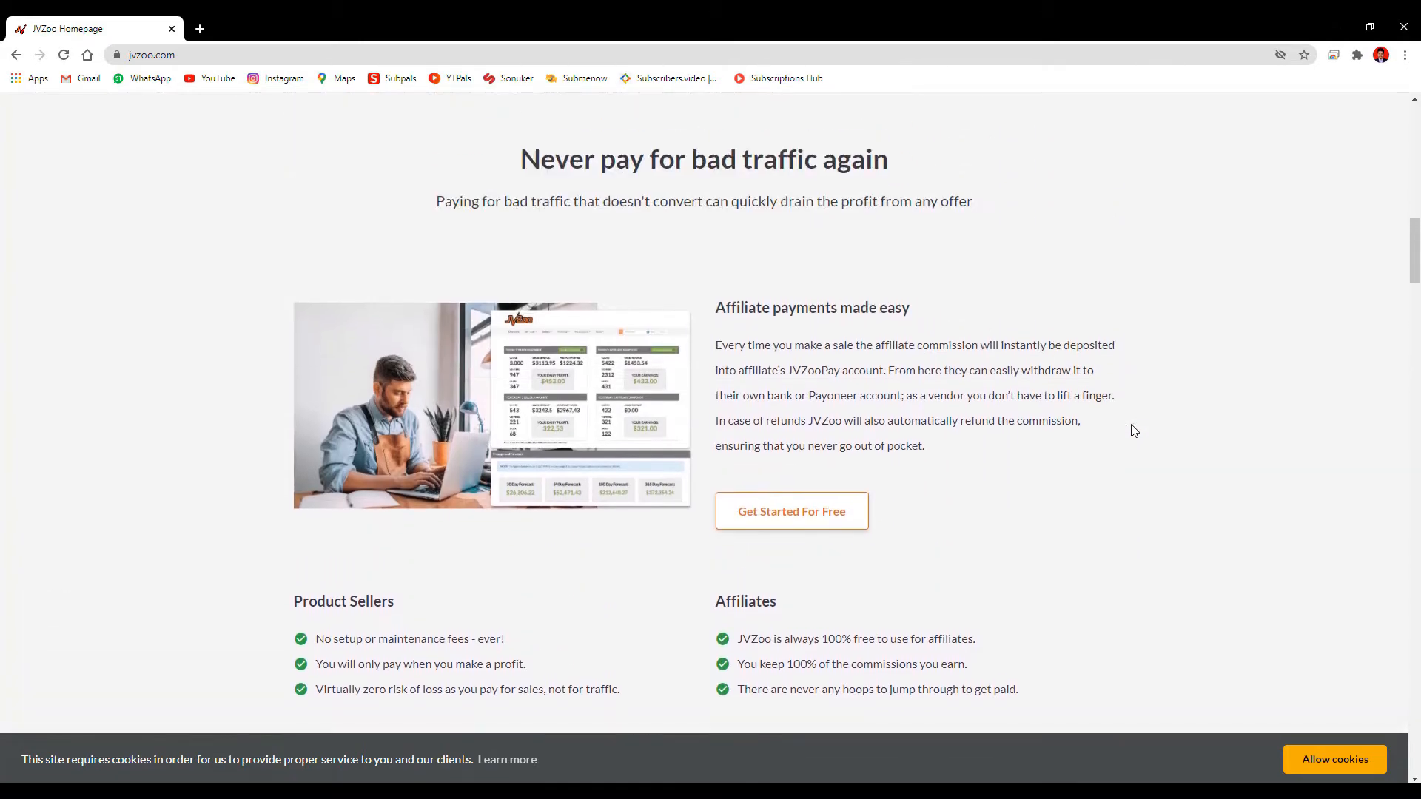
{"action": "scroll", "coordinate": [1134, 431], "scroll_direction": "up", "scroll_amount": 5}
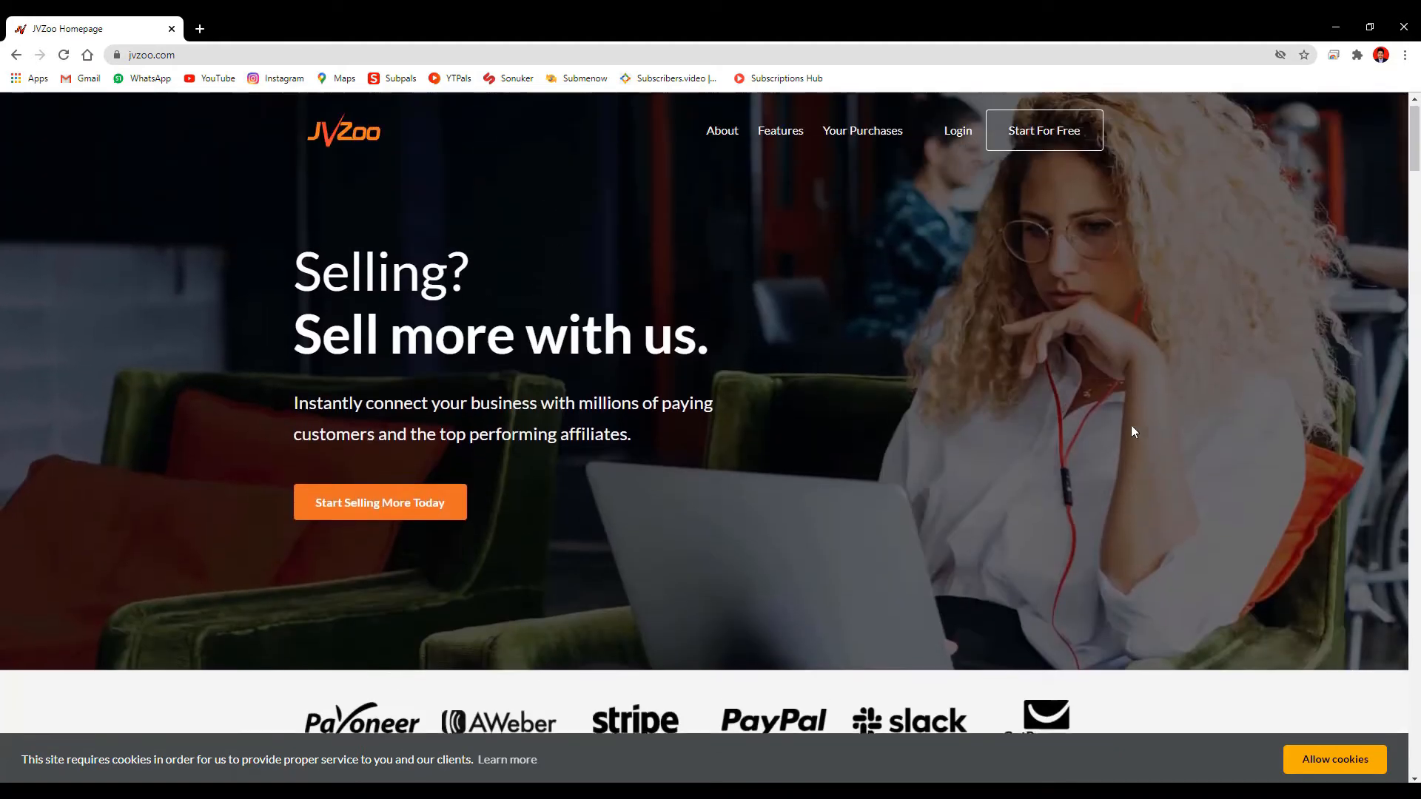
Start a free JVZoo sign-up, autofilling name and country and editing the e-mail address
{"action": "left_click", "coordinate": [1043, 144]}
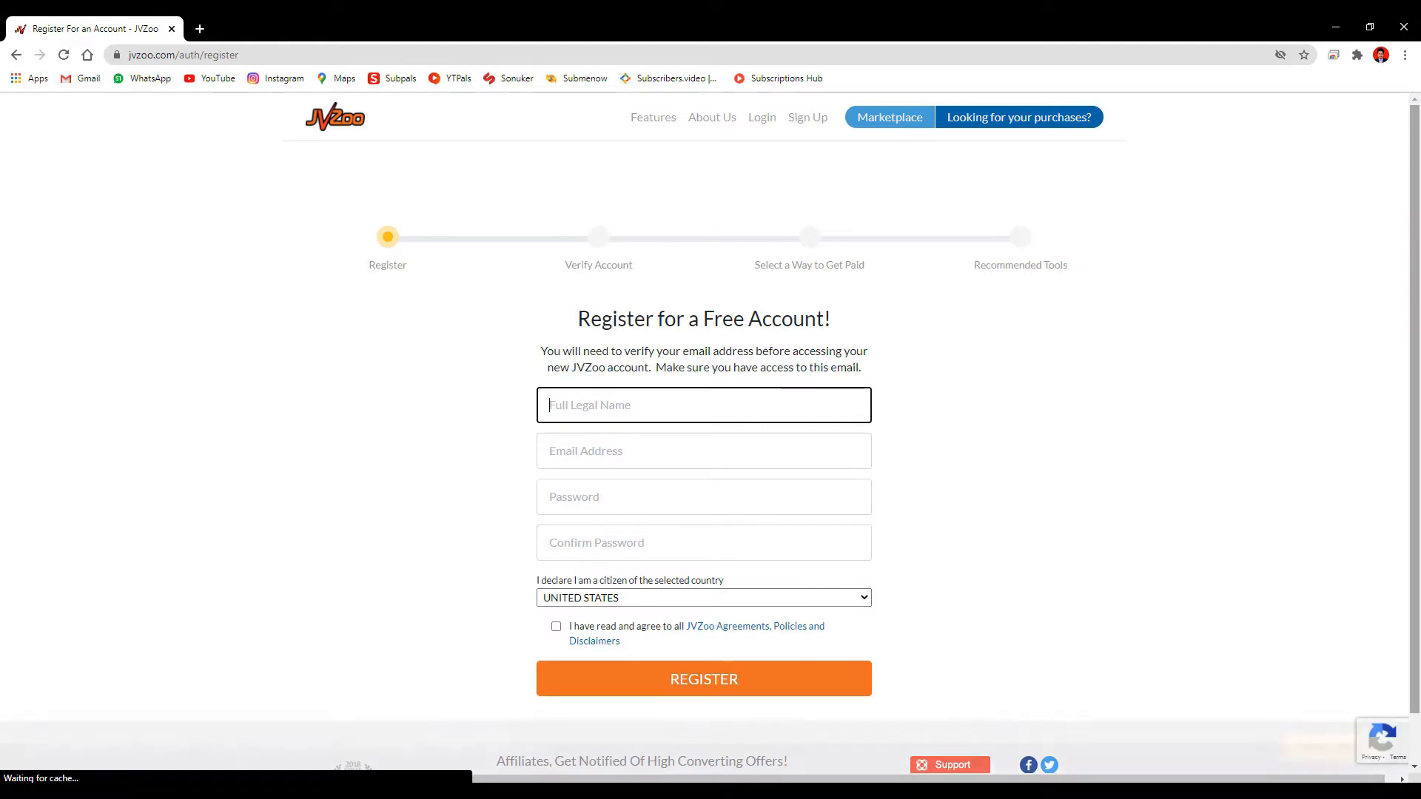
{"action": "type", "text": "P"}
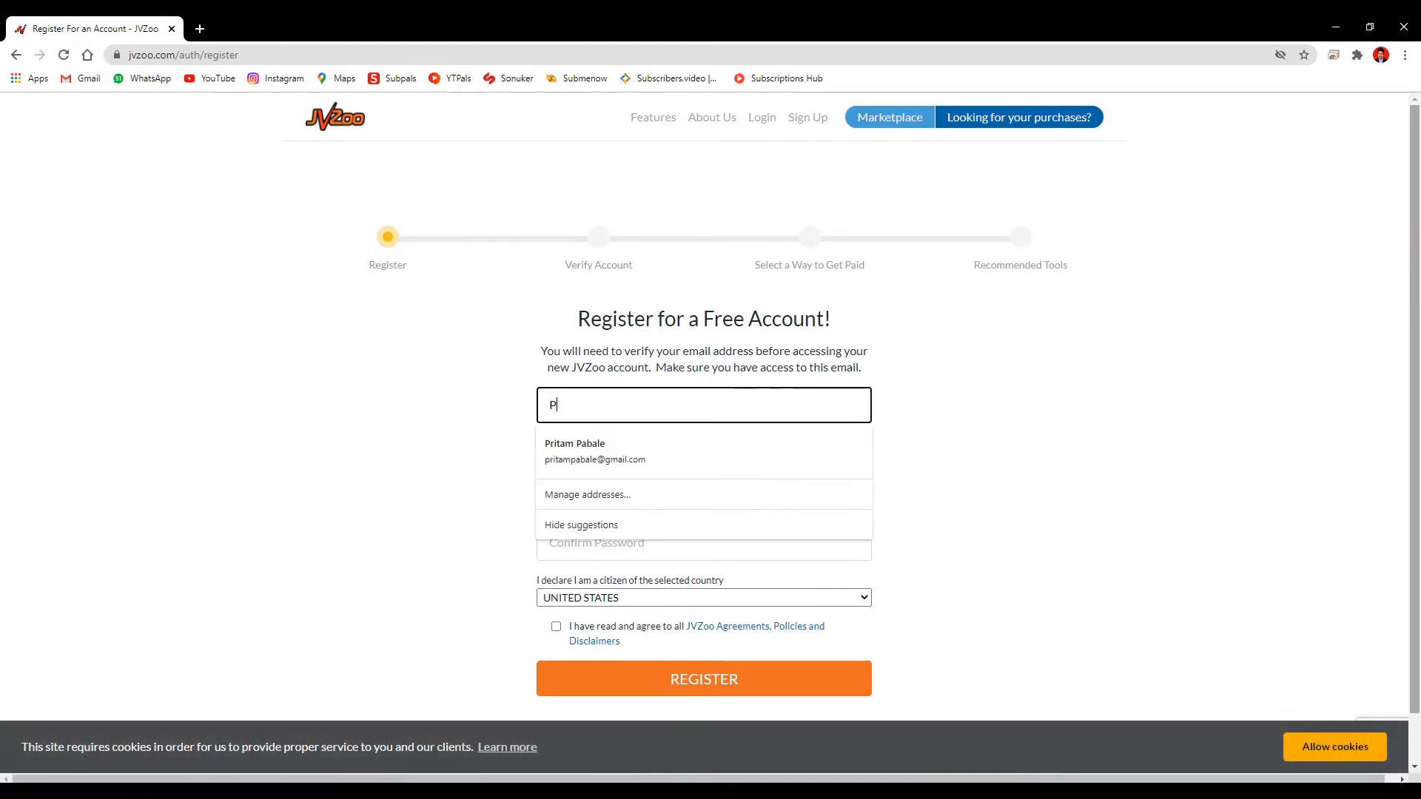
{"action": "left_click", "coordinate": [863, 444]}
{"action": "left_click_drag", "start_coordinate": [618, 450], "coordinate": [588, 453]}
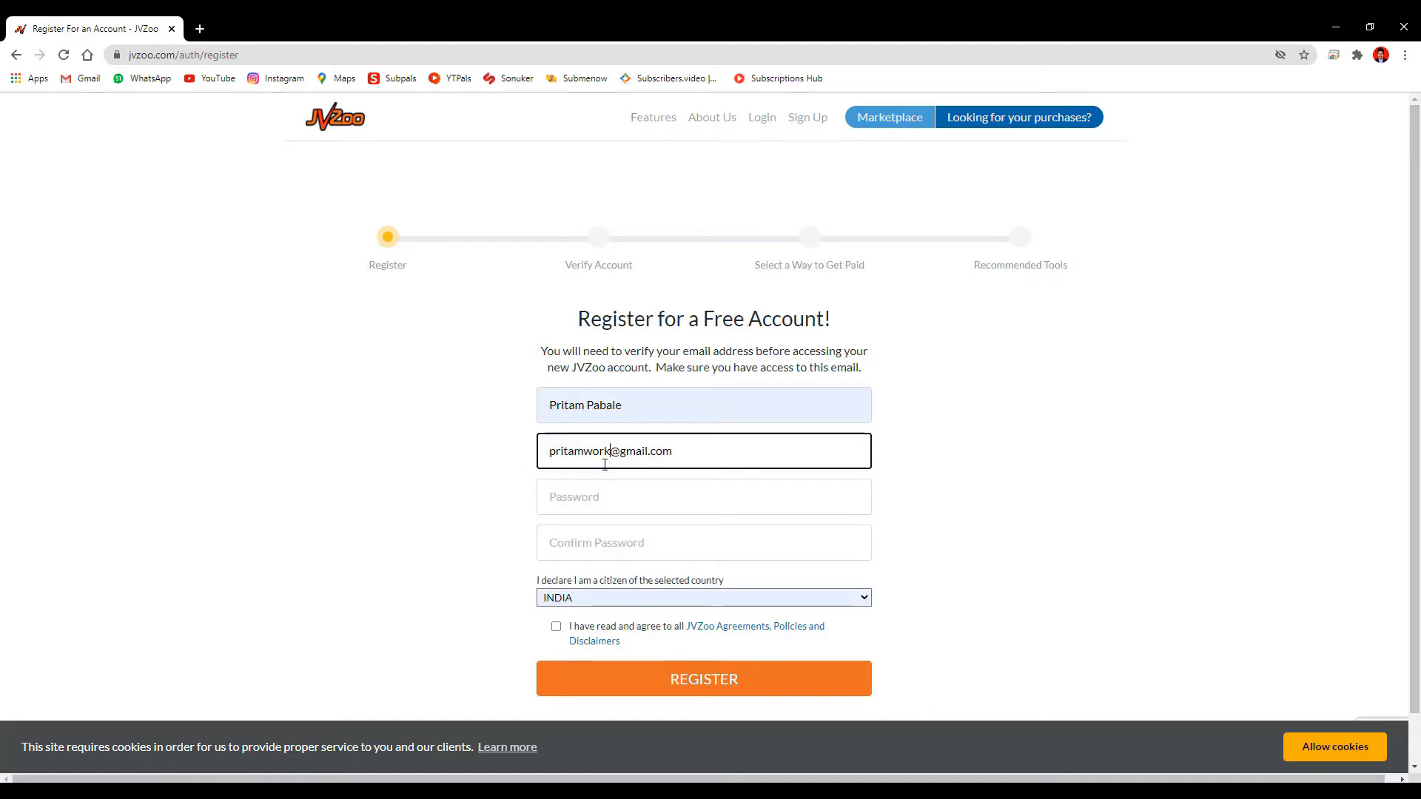
Enter and confirm the password, accept the agreements, and open Google in a new tab
{"action": "left_click", "coordinate": [879, 497]}
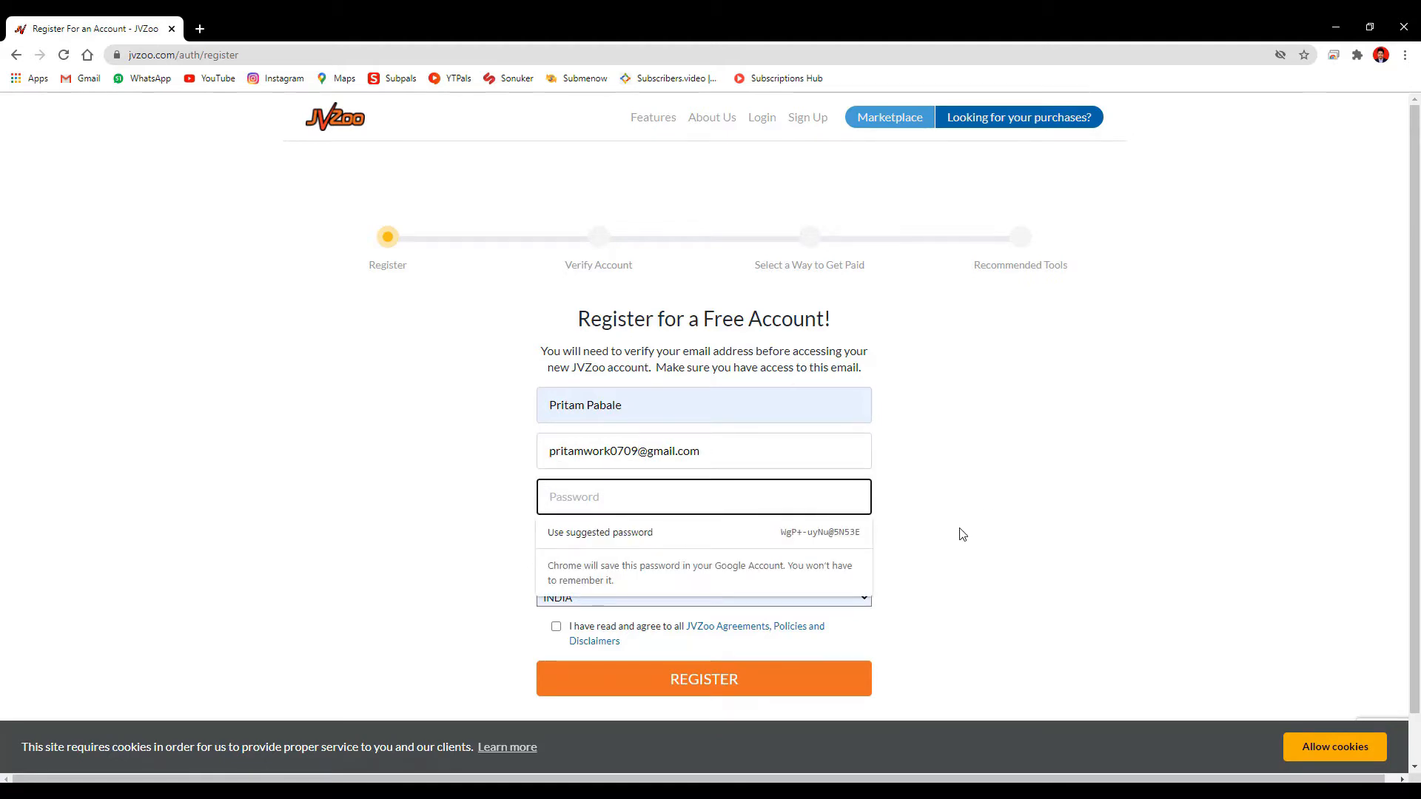
{"action": "type", "text": "•••••••••"}
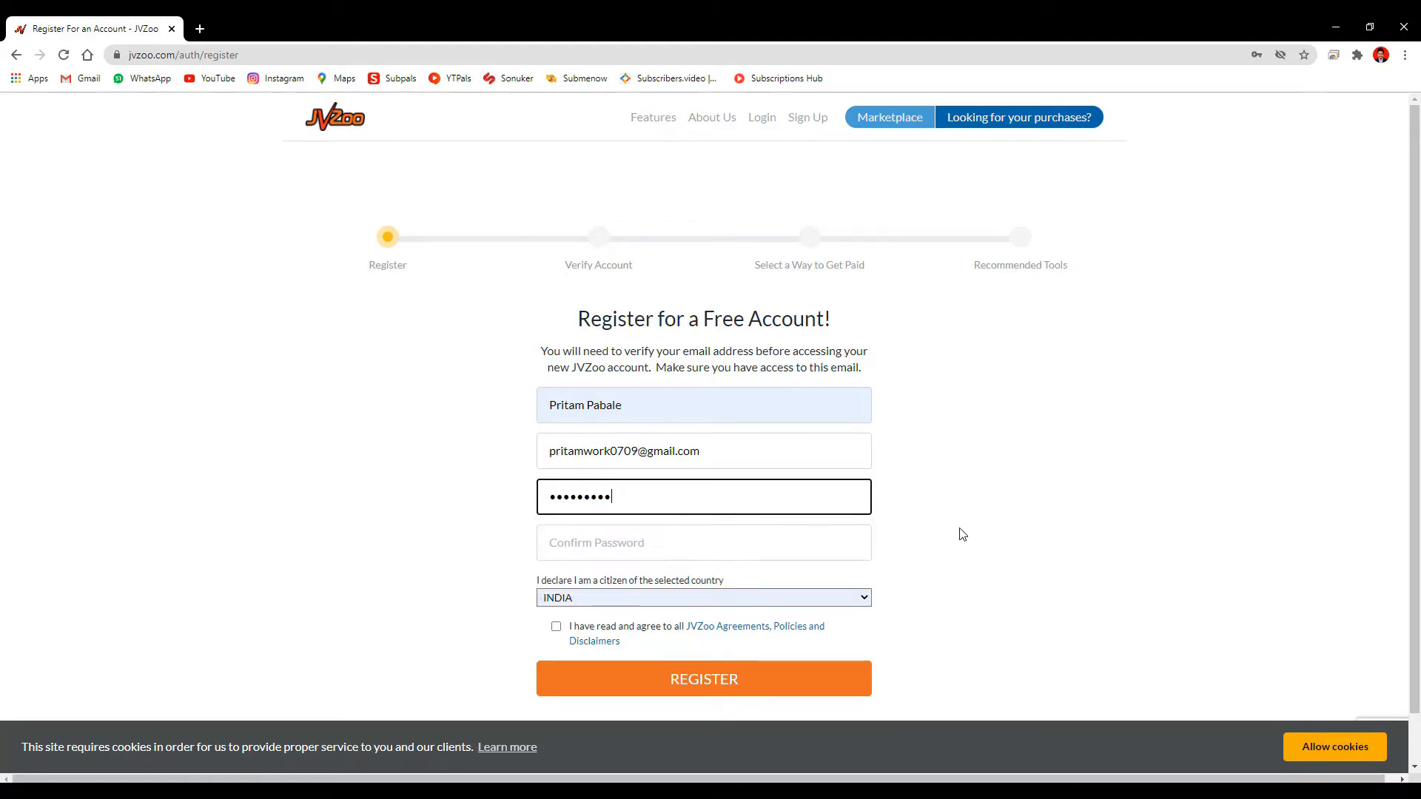
{"action": "type", "text": "••"}
{"action": "left_click", "coordinate": [809, 546]}
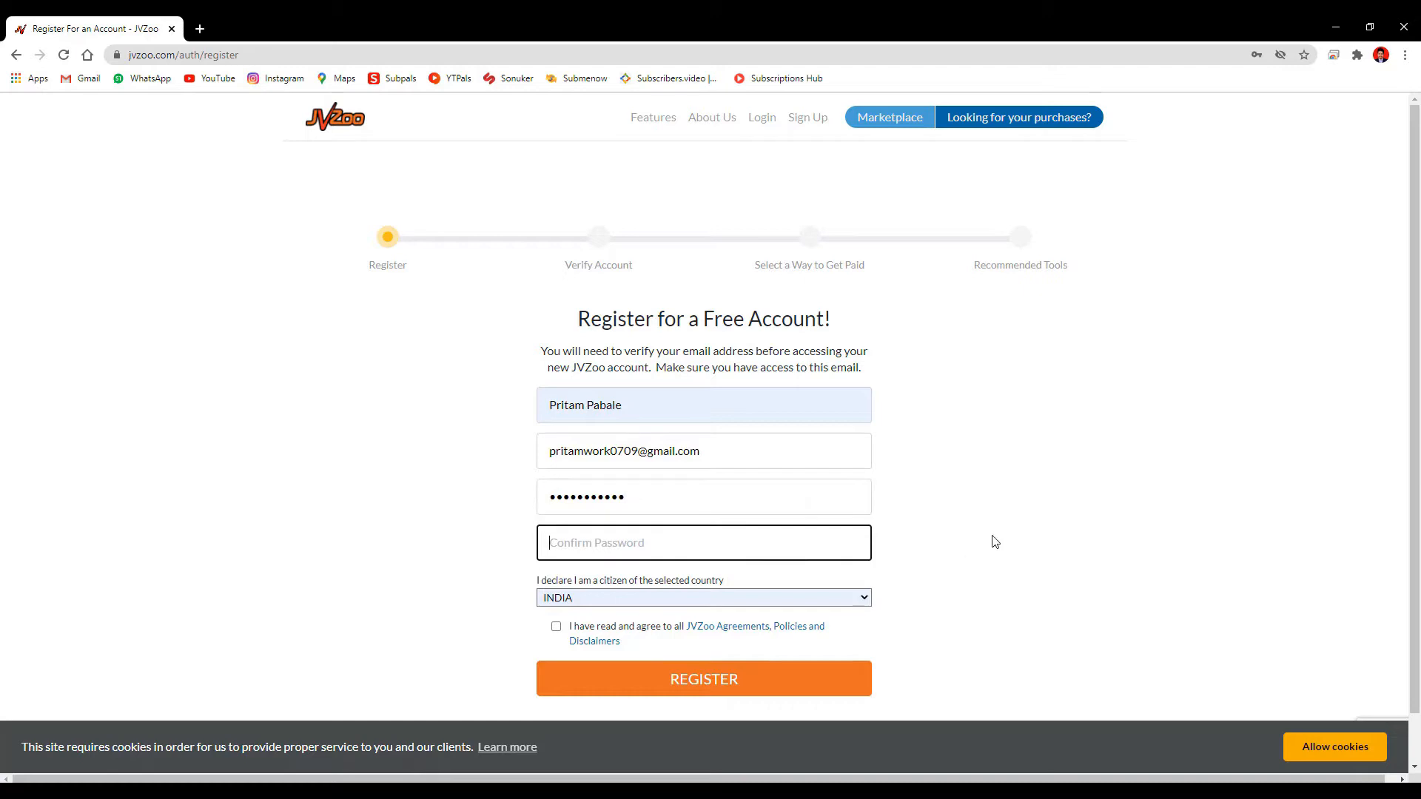
{"action": "type", "text": "••••"}
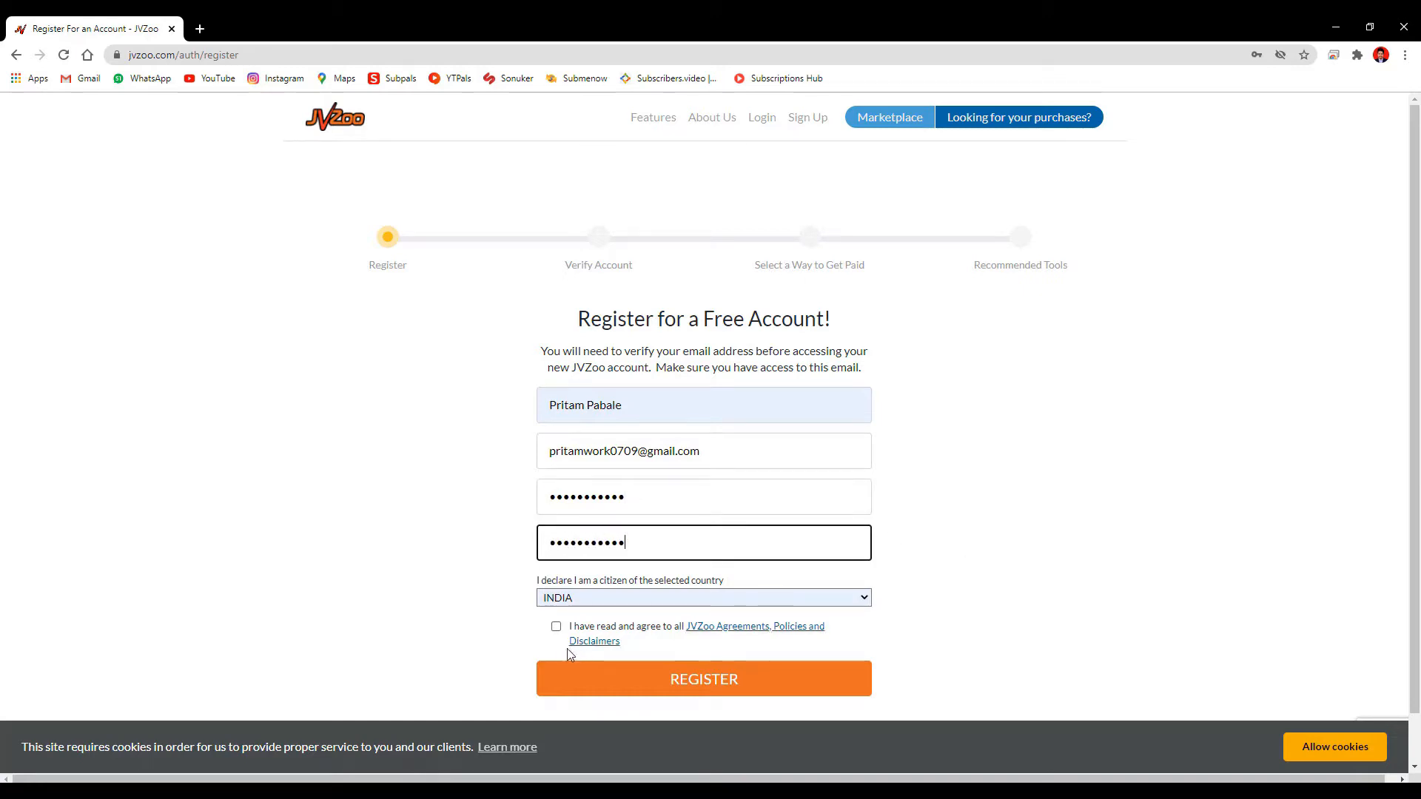
{"action": "left_click", "coordinate": [556, 627]}
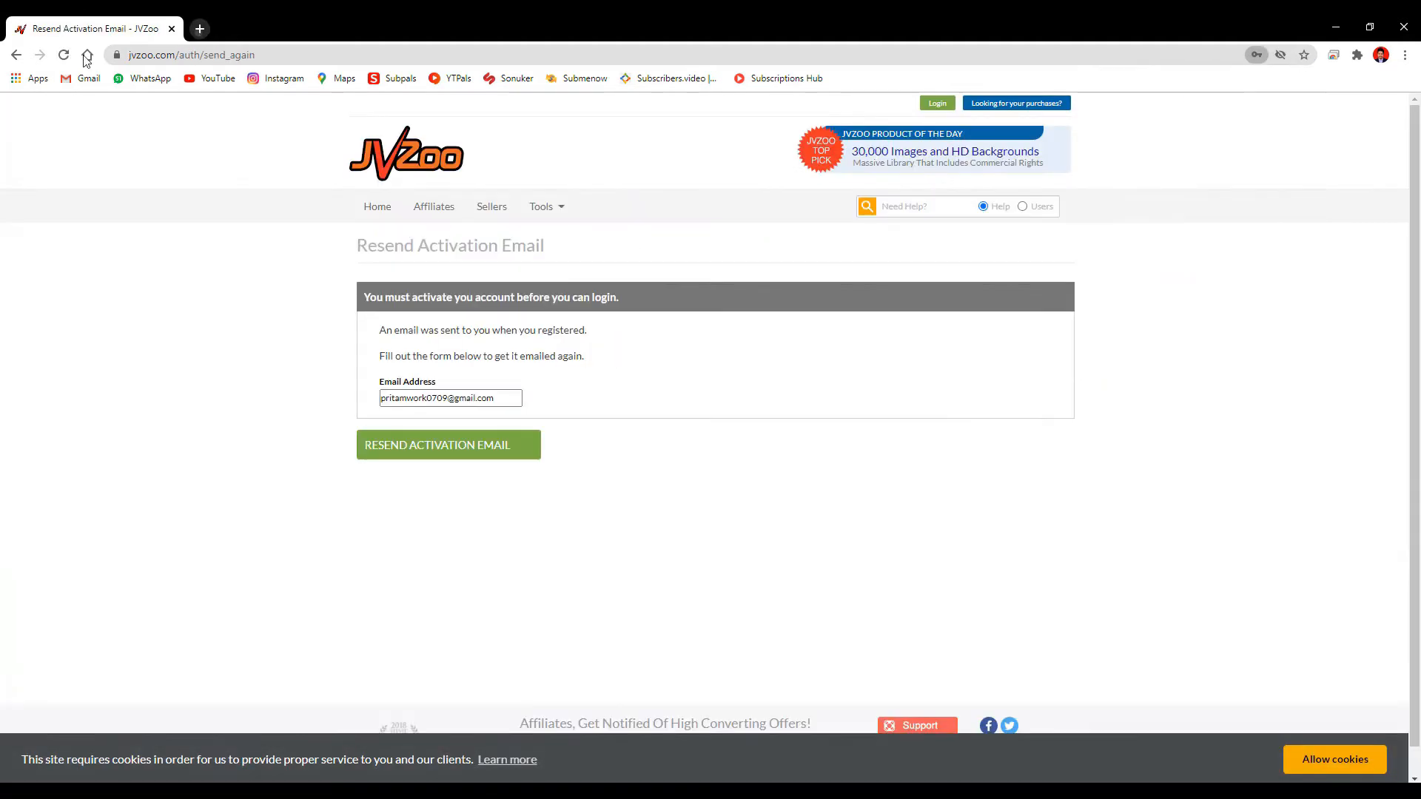
{"action": "key", "text": "ctrl+t"}
{"action": "left_click", "coordinate": [87, 55]}
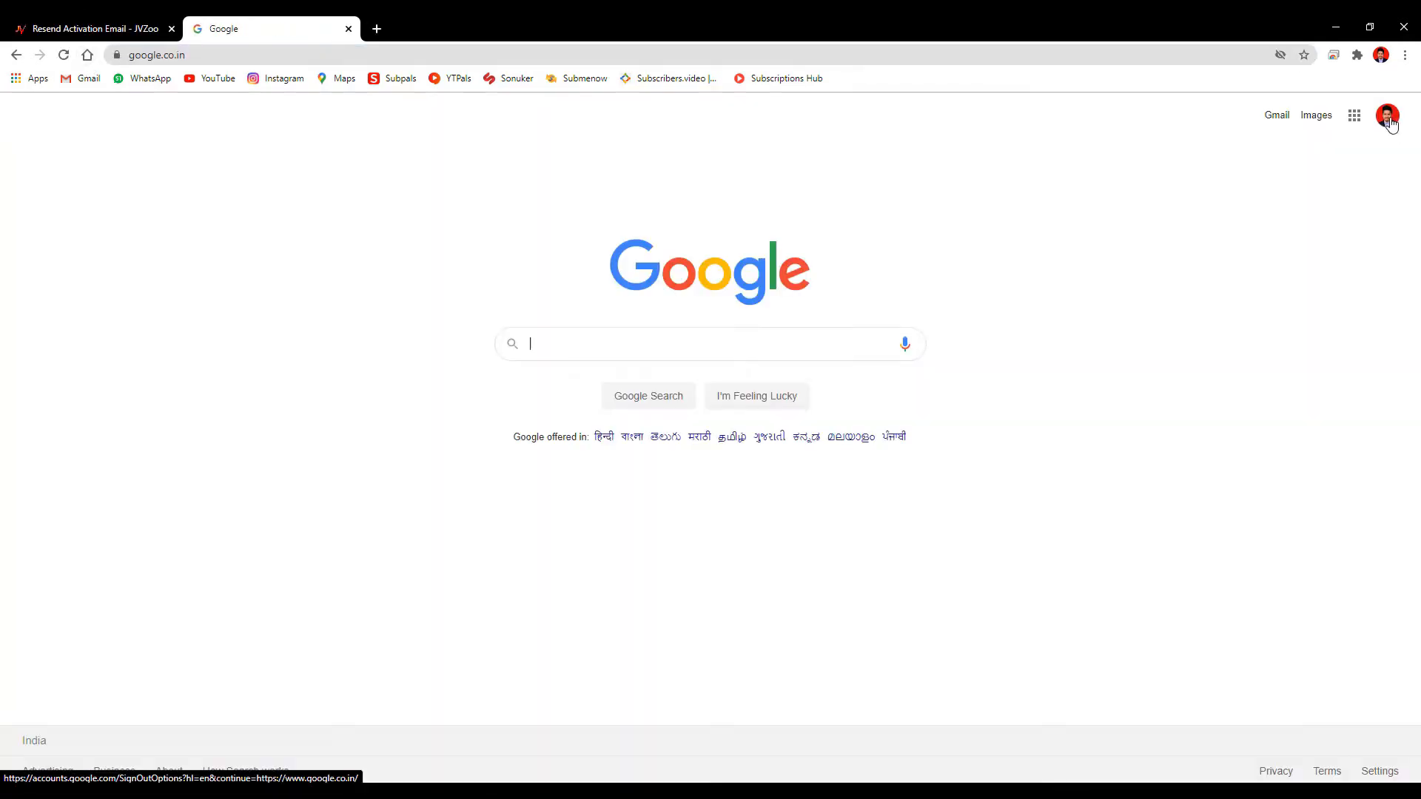
Switch to the second Google account's Gmail and follow the JVZoo email's 'Finish your registration' link
{"action": "left_click", "coordinate": [1390, 123]}
{"action": "left_click", "coordinate": [1298, 379]}
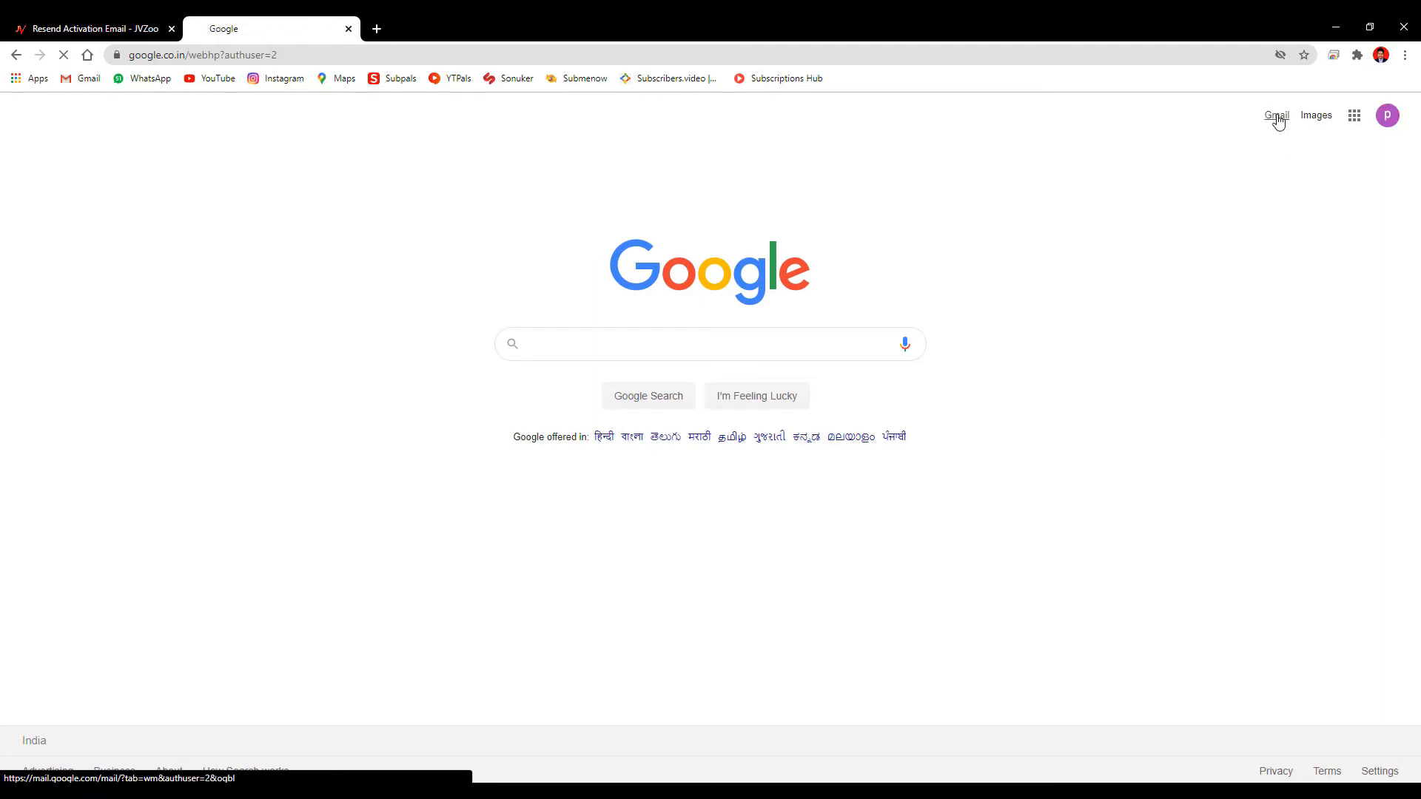
{"action": "left_click", "coordinate": [1277, 118]}
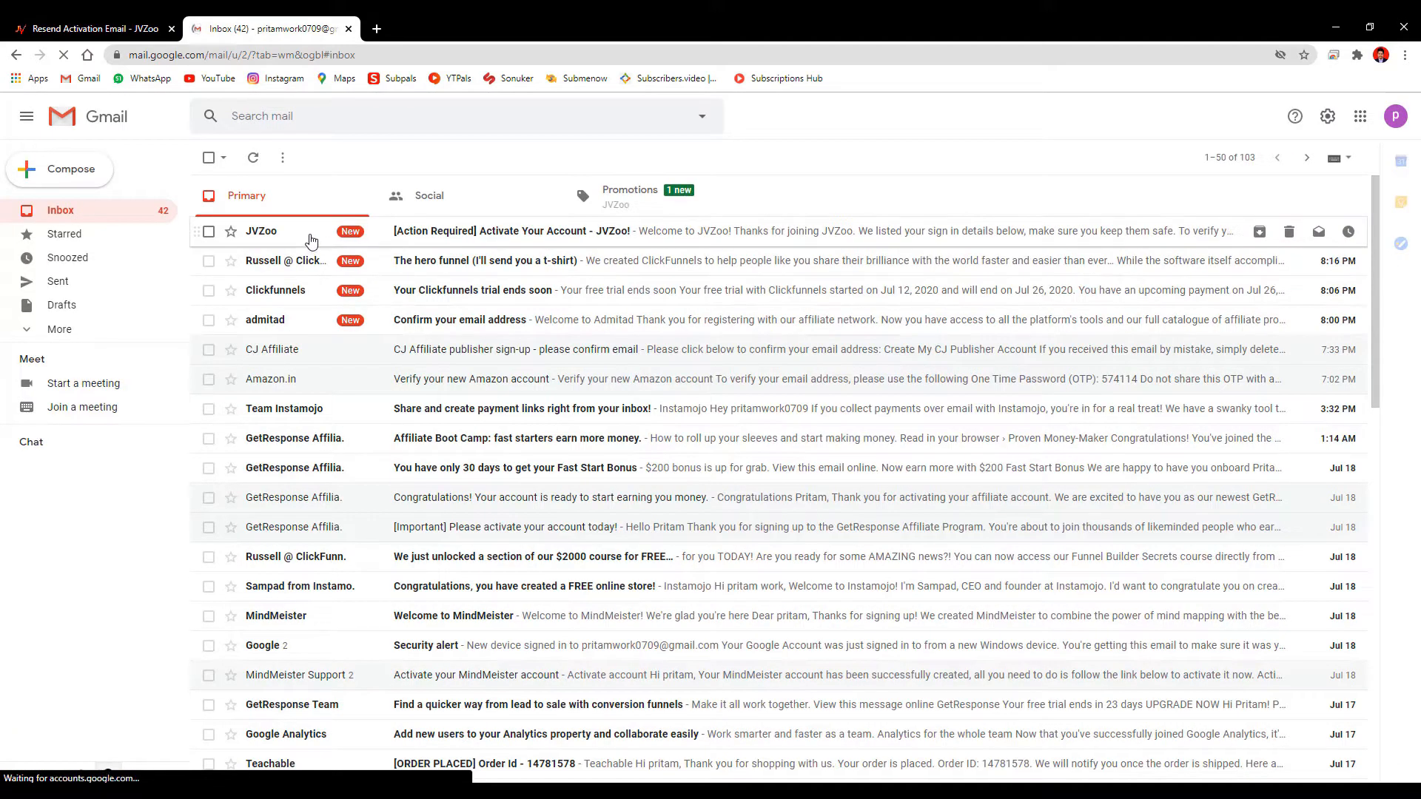
{"action": "left_click", "coordinate": [311, 239]}
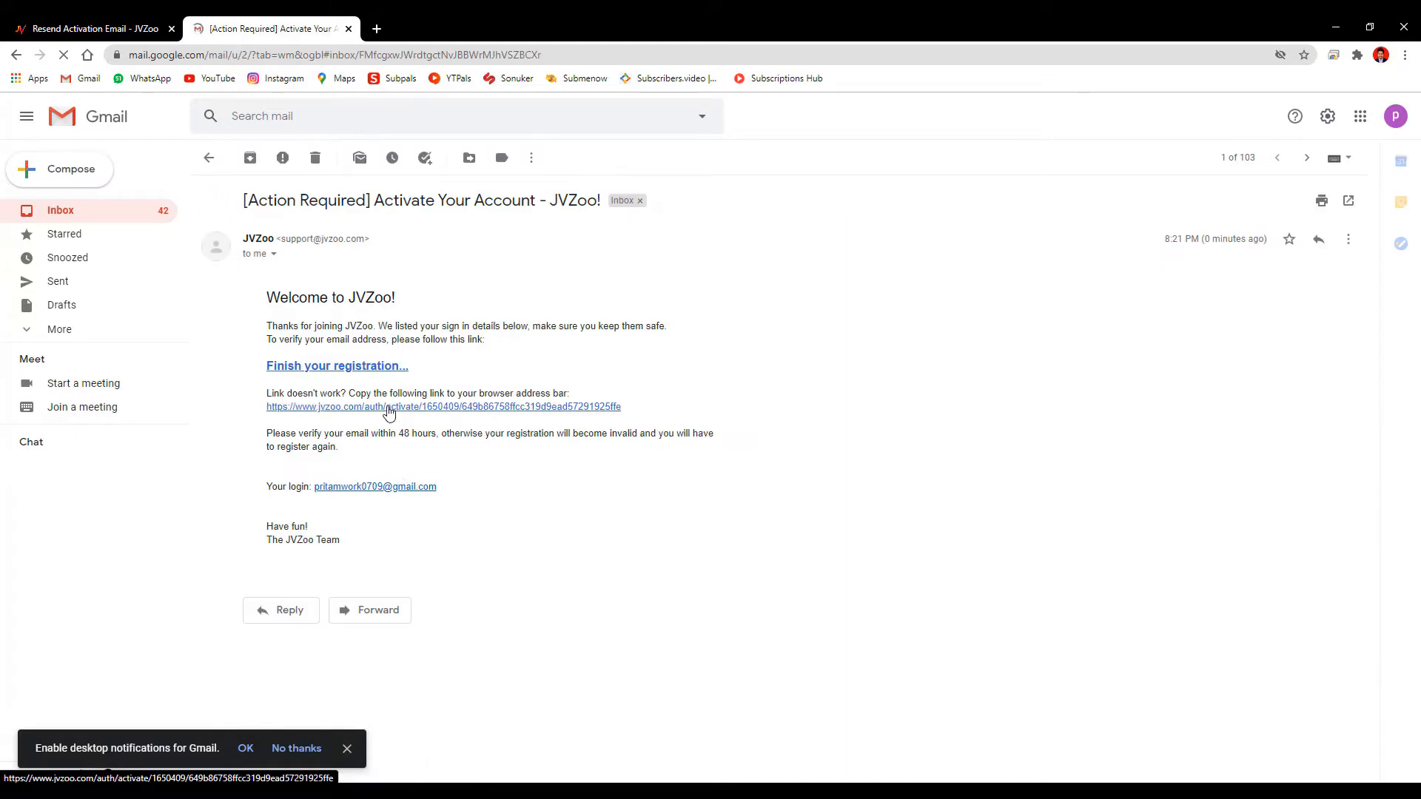
{"action": "left_click", "coordinate": [346, 368]}
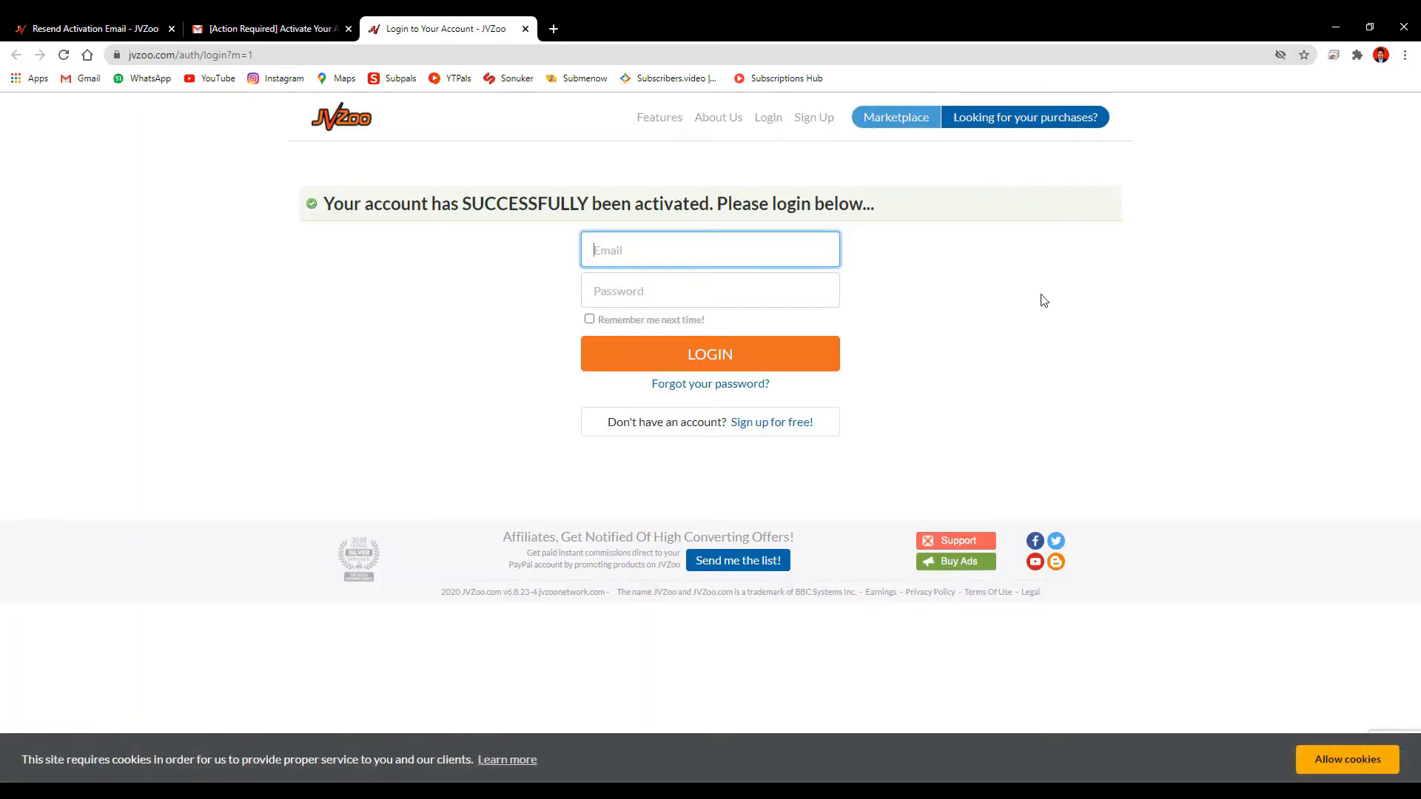
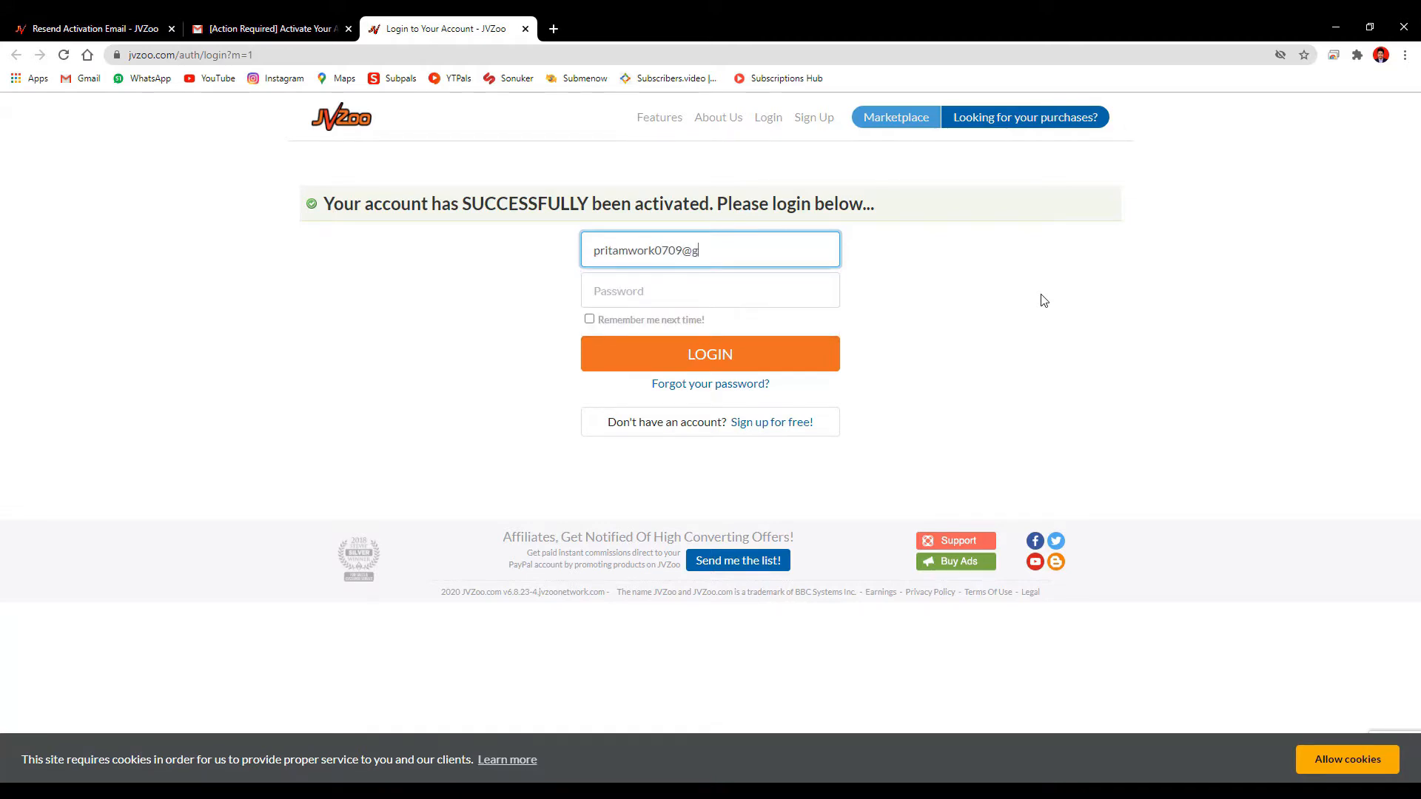
Enter the account's e-mail address and start typing the password in the JVZoo login form
{"action": "key", "text": "Tab"}
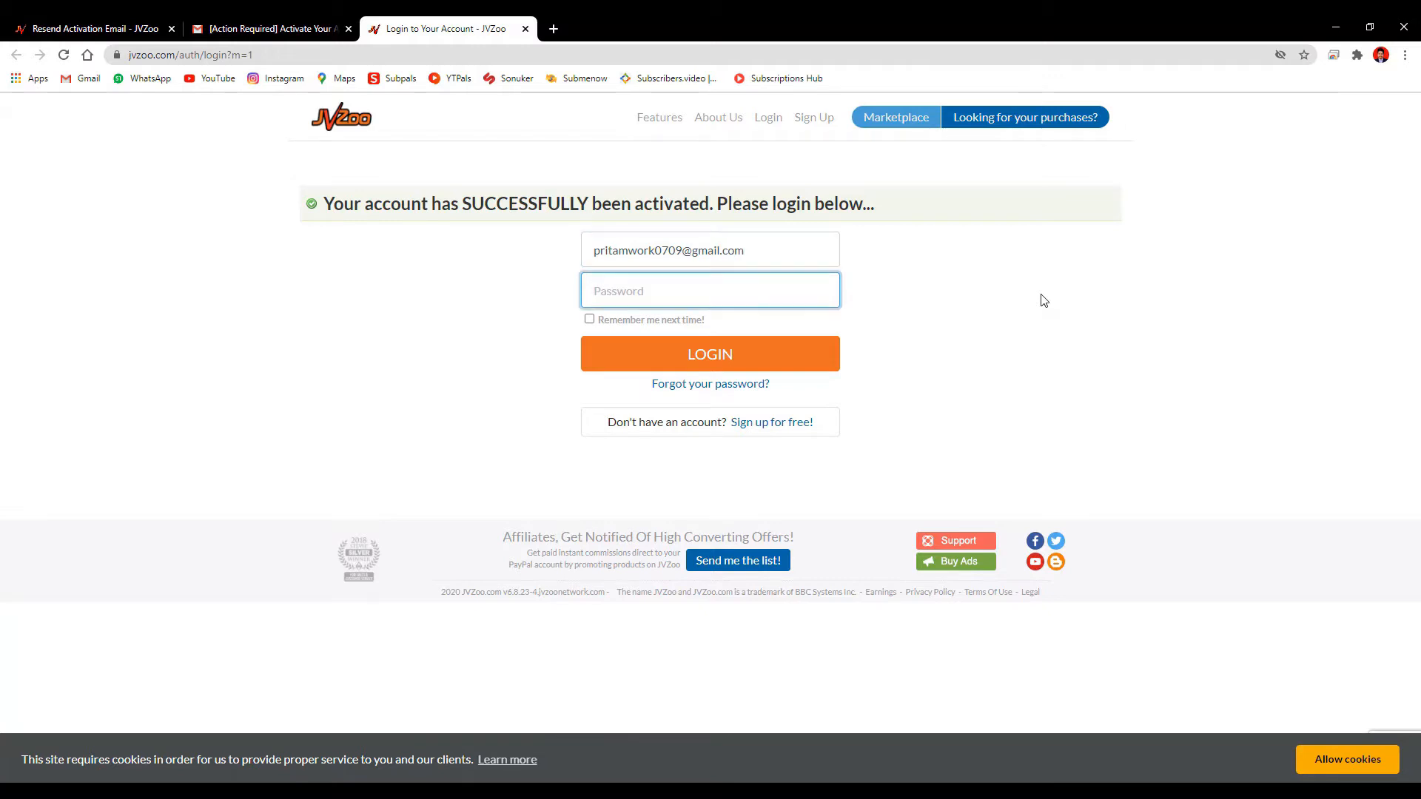
{"action": "type", "text": "••"}
Tick Remember me, pick the fire-hydrant captcha images, verify, and log in to JVZoo
{"action": "left_click", "coordinate": [589, 319]}
{"action": "left_click", "coordinate": [635, 342]}
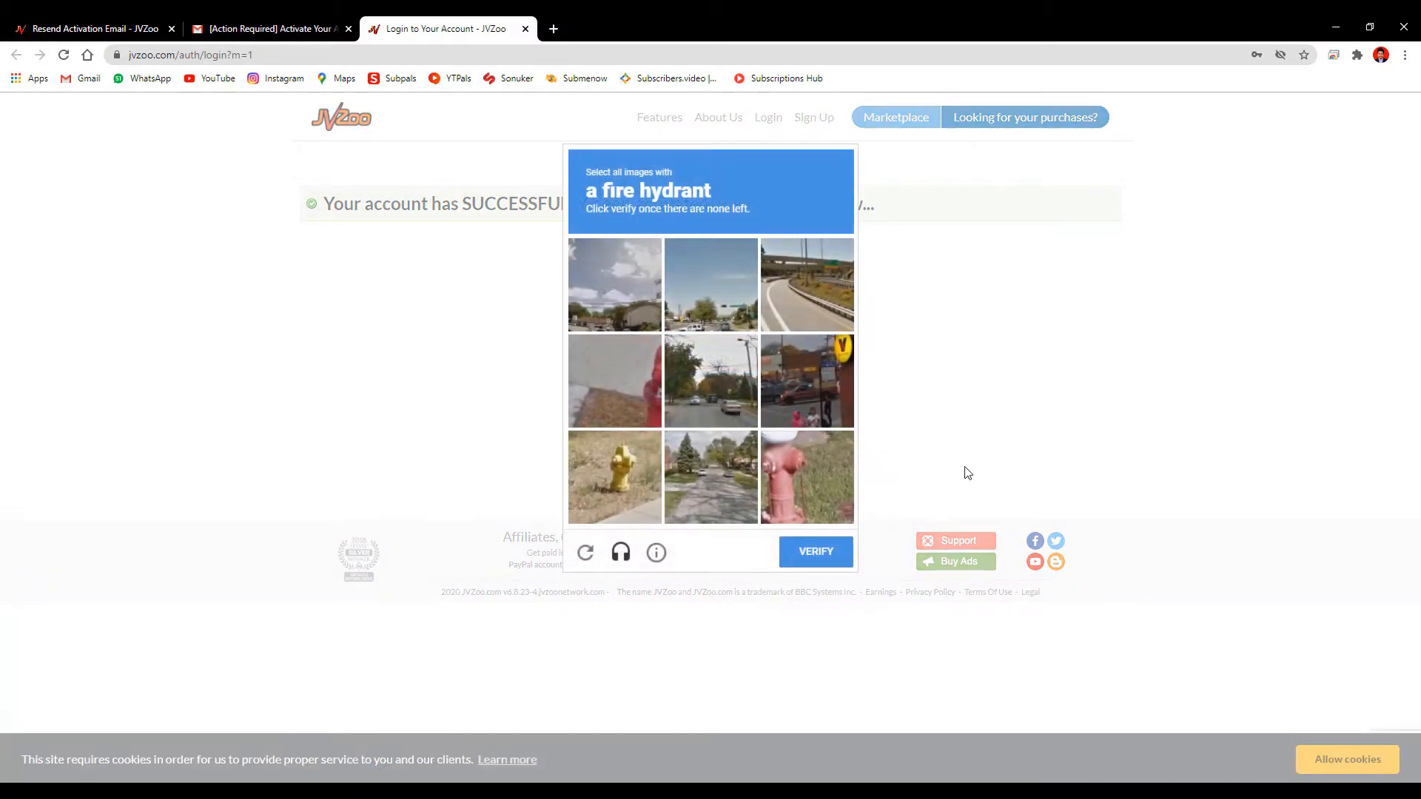
{"action": "left_click", "coordinate": [620, 485]}
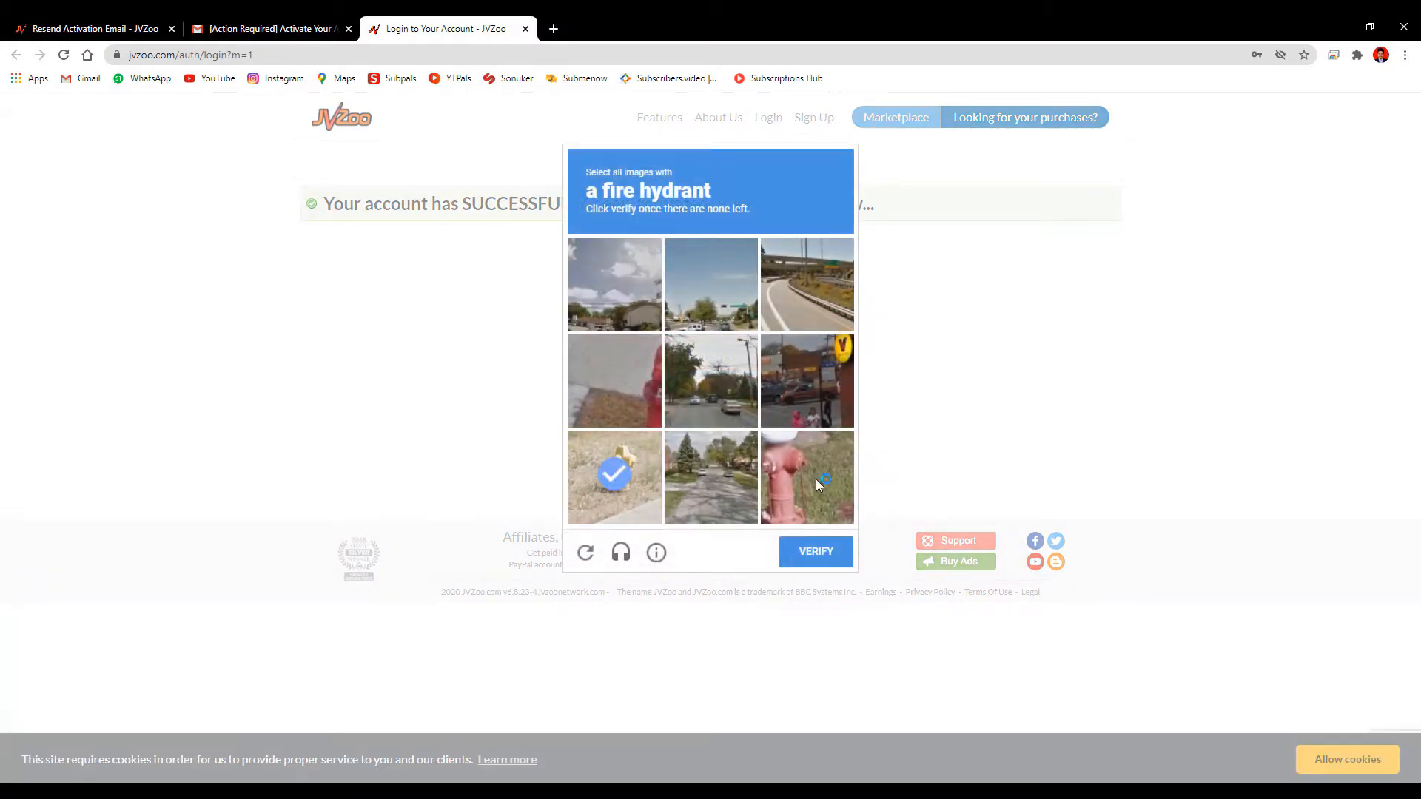
{"action": "left_click", "coordinate": [816, 478]}
{"action": "left_click", "coordinate": [613, 379]}
{"action": "left_click", "coordinate": [824, 555]}
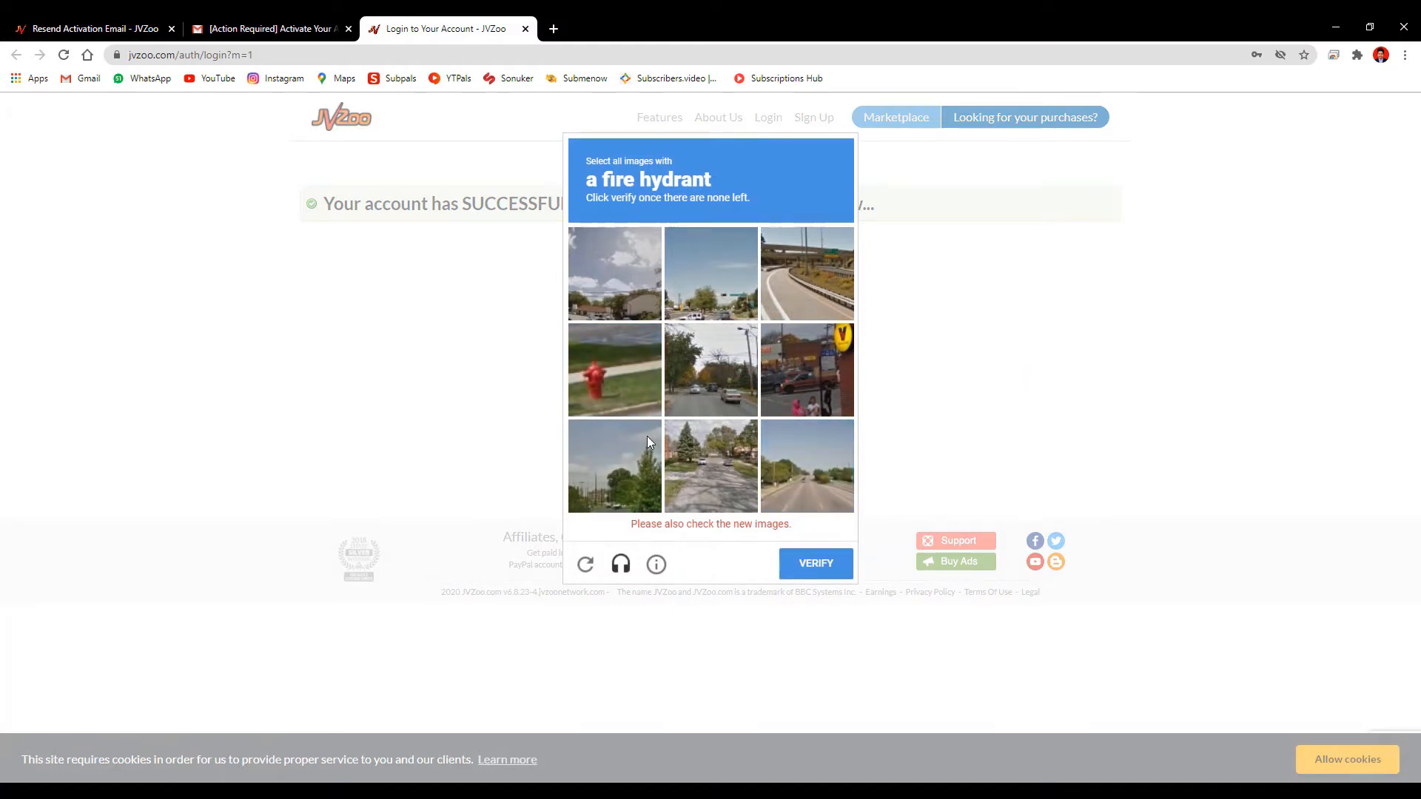
{"action": "left_click", "coordinate": [641, 392]}
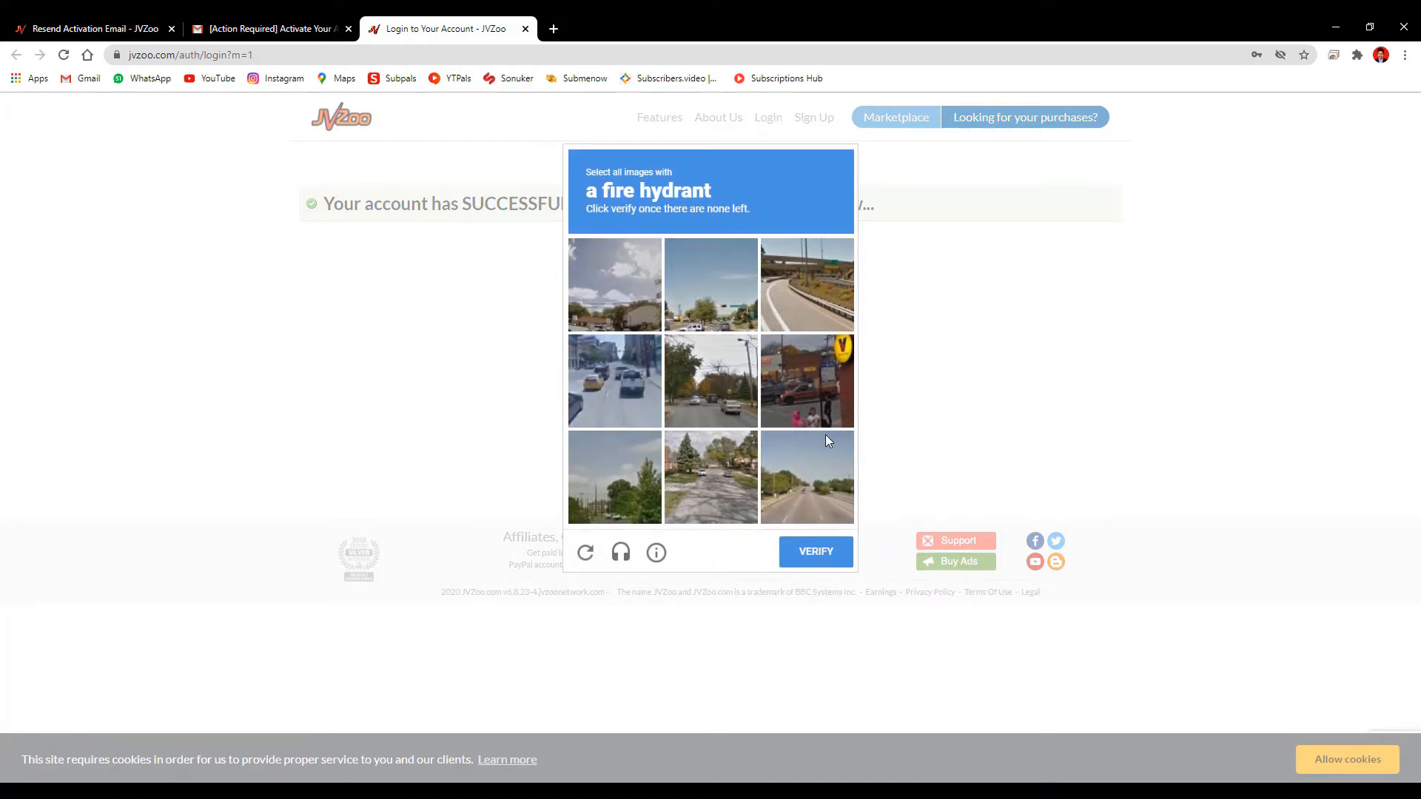
{"action": "left_click", "coordinate": [822, 549]}
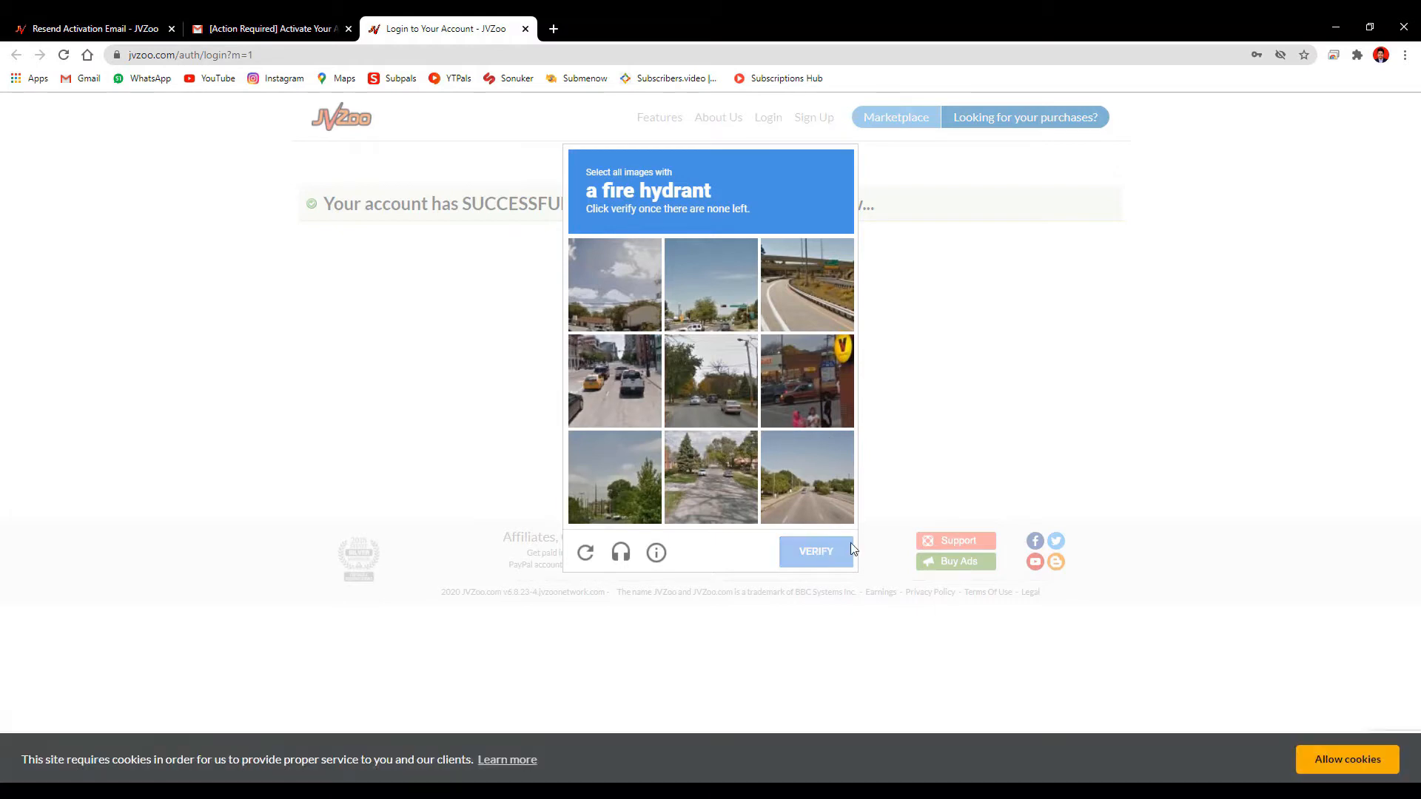
{"action": "left_click", "coordinate": [786, 366]}
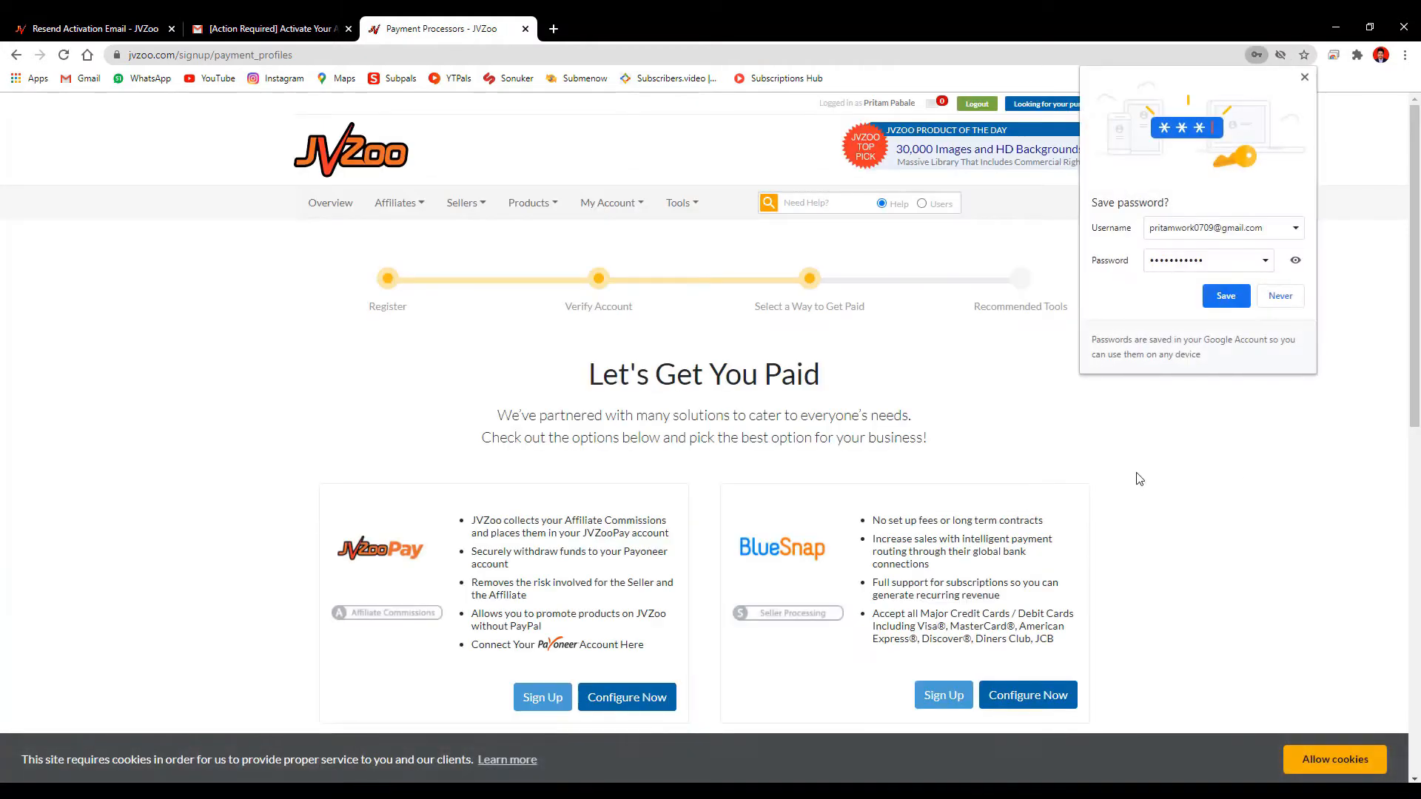
Review the 'Let's Get You Paid' payment options, dismiss the save-password offer, and continue with Next
{"action": "scroll", "coordinate": [1140, 479], "scroll_direction": "down", "scroll_amount": 1}
{"action": "scroll", "coordinate": [1140, 478], "scroll_direction": "down", "scroll_amount": 4}
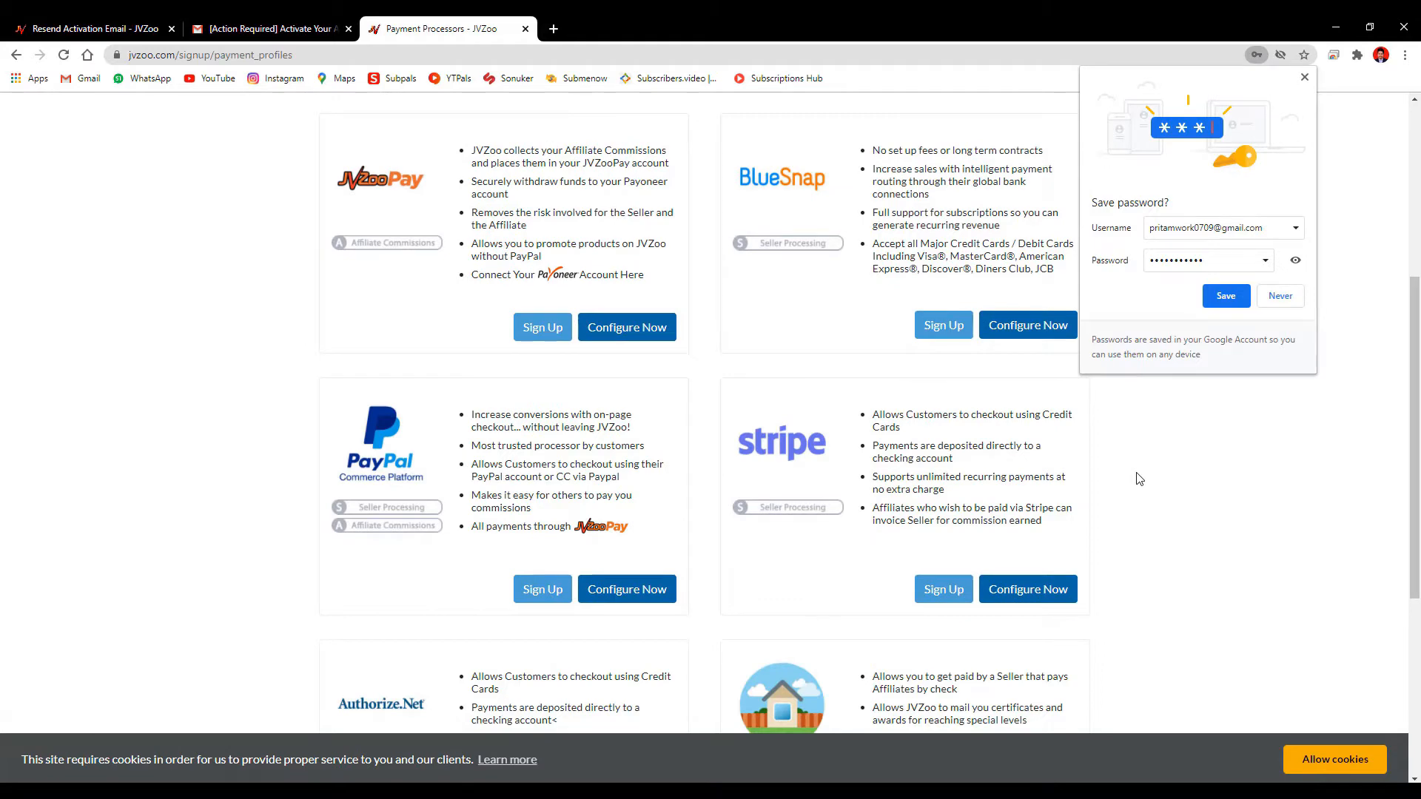
{"action": "scroll", "coordinate": [1140, 479], "scroll_direction": "down", "scroll_amount": 5}
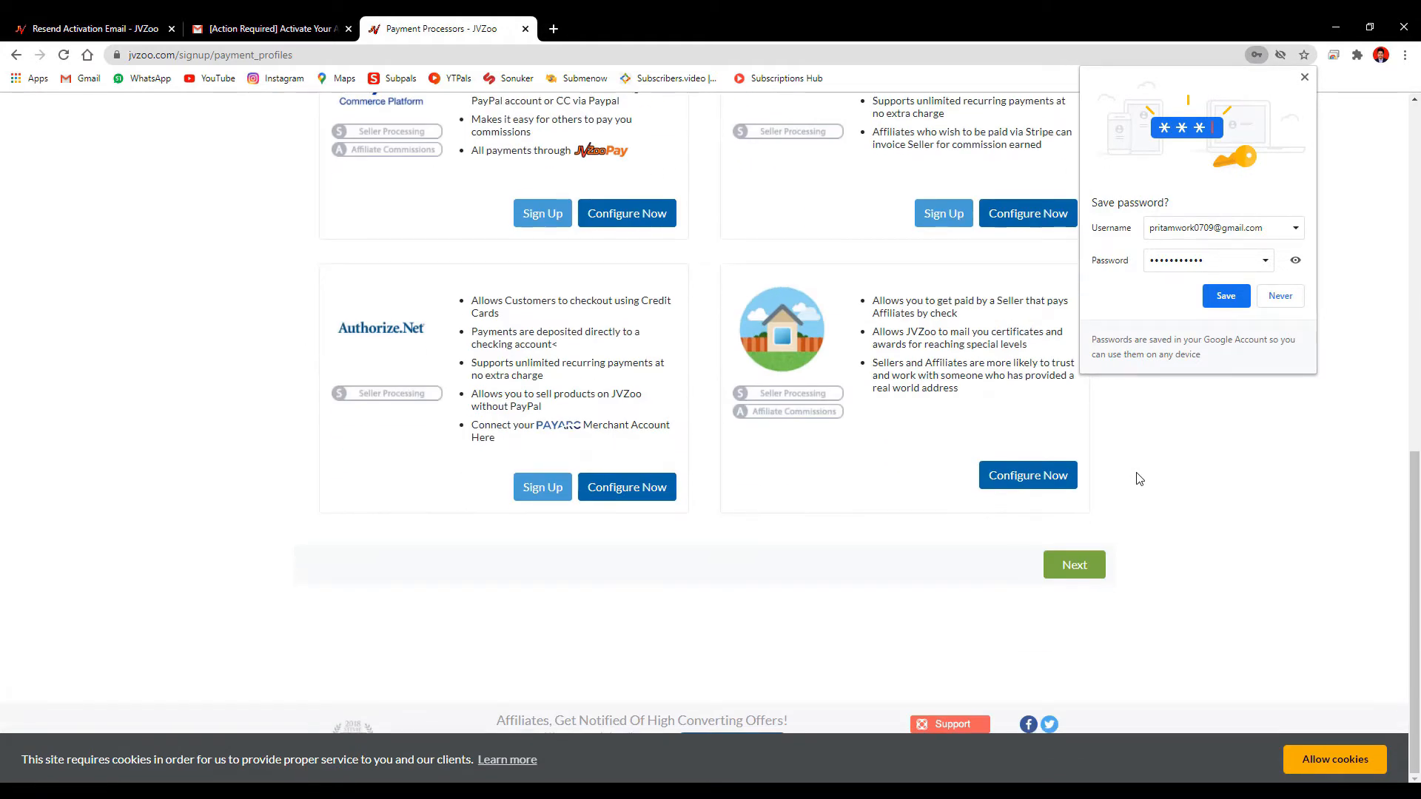
{"action": "left_click", "coordinate": [1305, 77]}
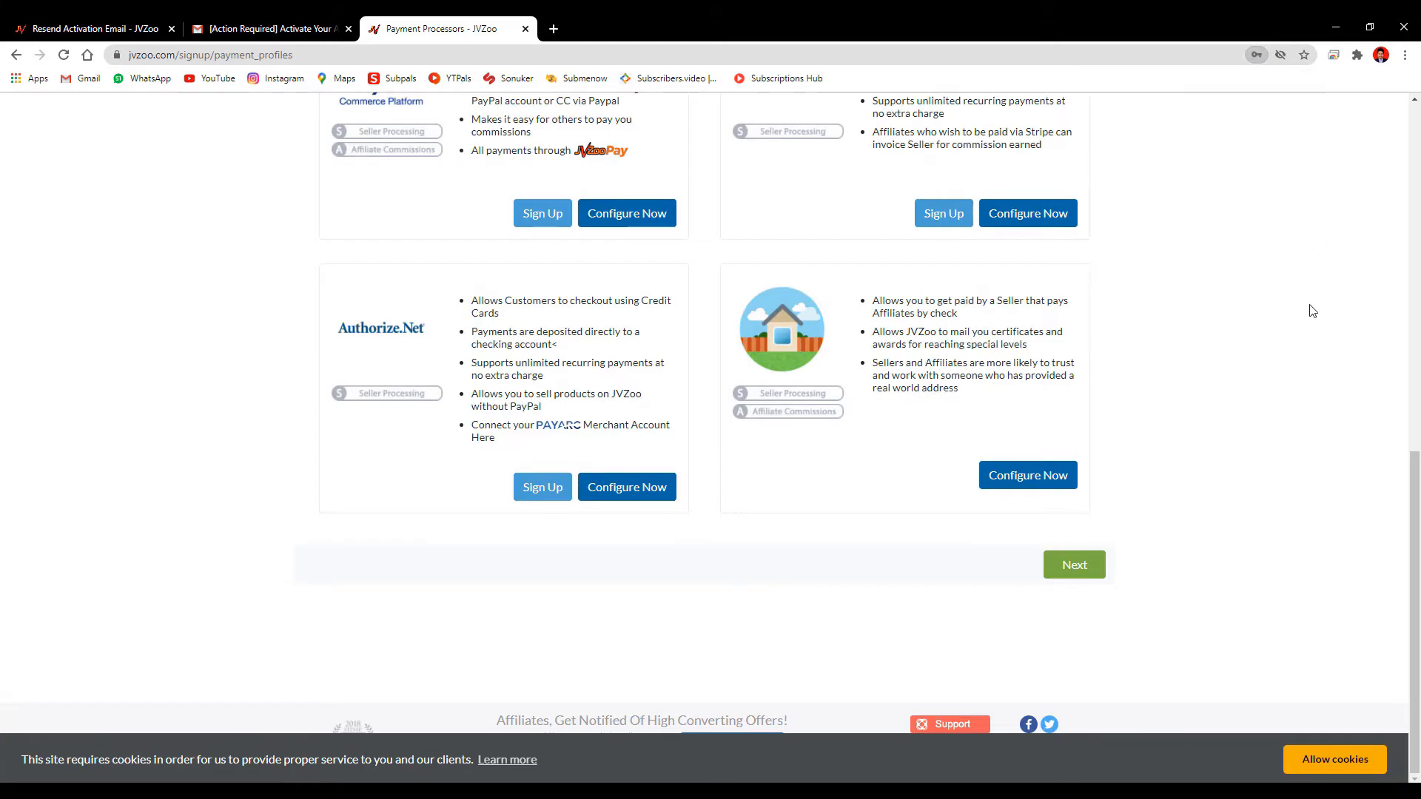
{"action": "scroll", "coordinate": [1311, 372], "scroll_direction": "up", "scroll_amount": 5}
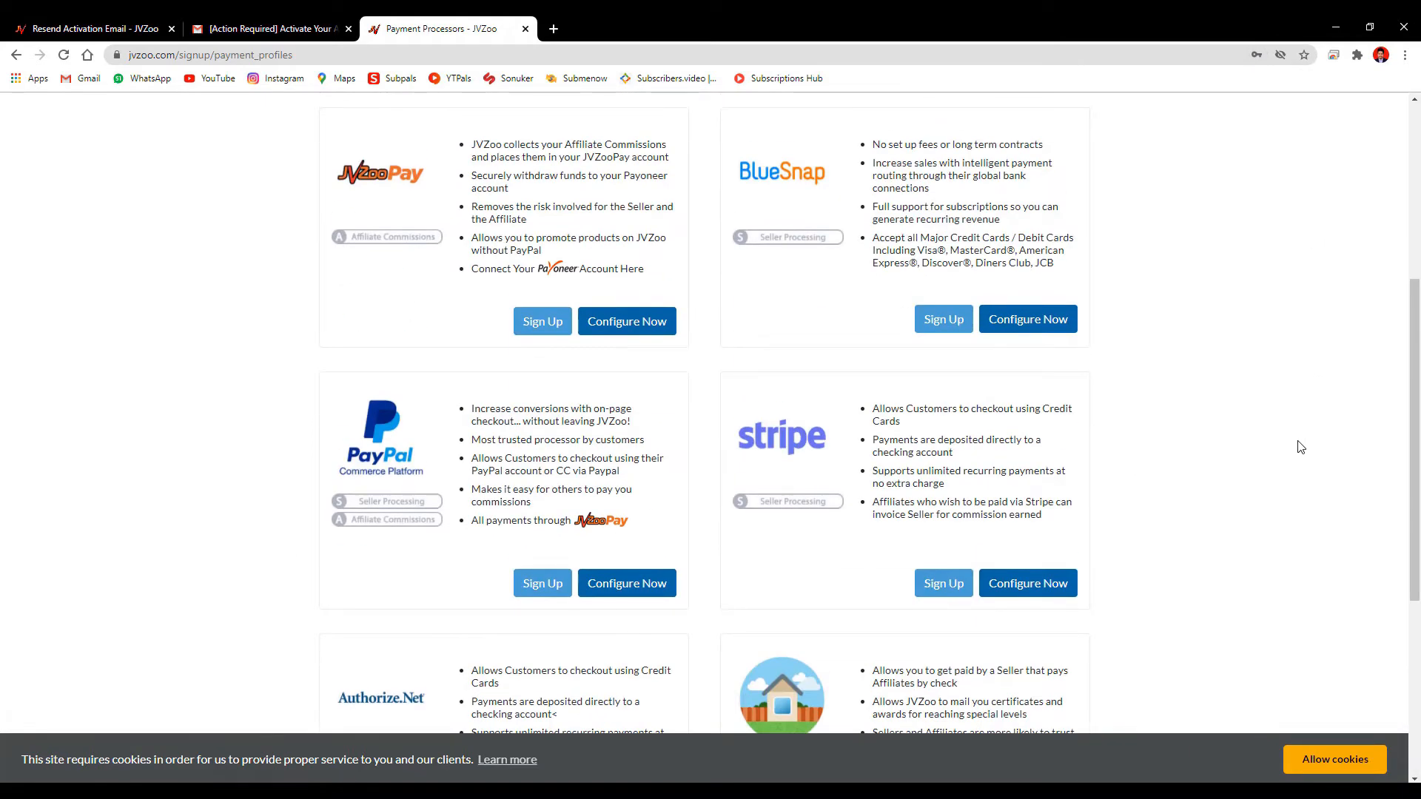
{"action": "scroll", "coordinate": [1300, 447], "scroll_direction": "up", "scroll_amount": 2}
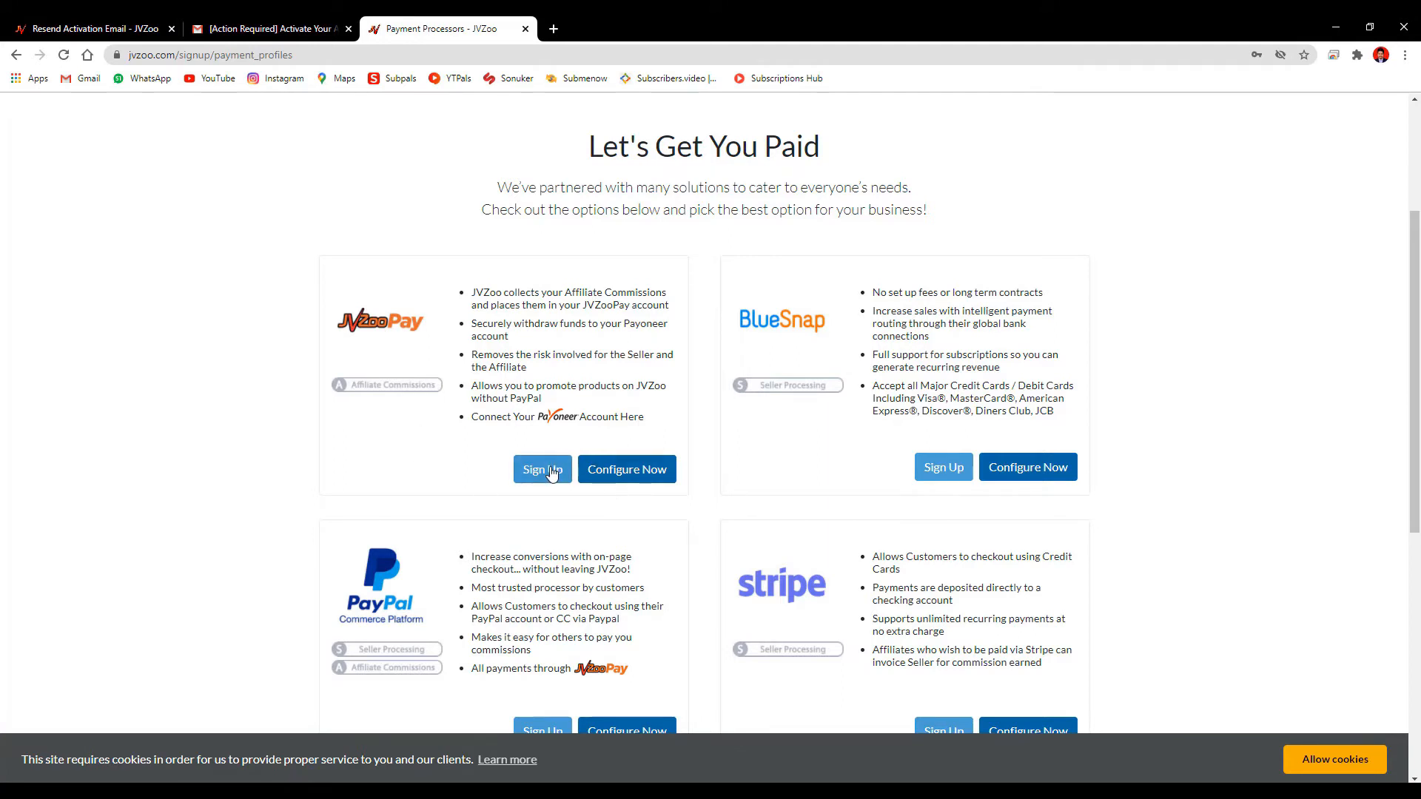
{"action": "scroll", "coordinate": [603, 585], "scroll_direction": "down", "scroll_amount": 2}
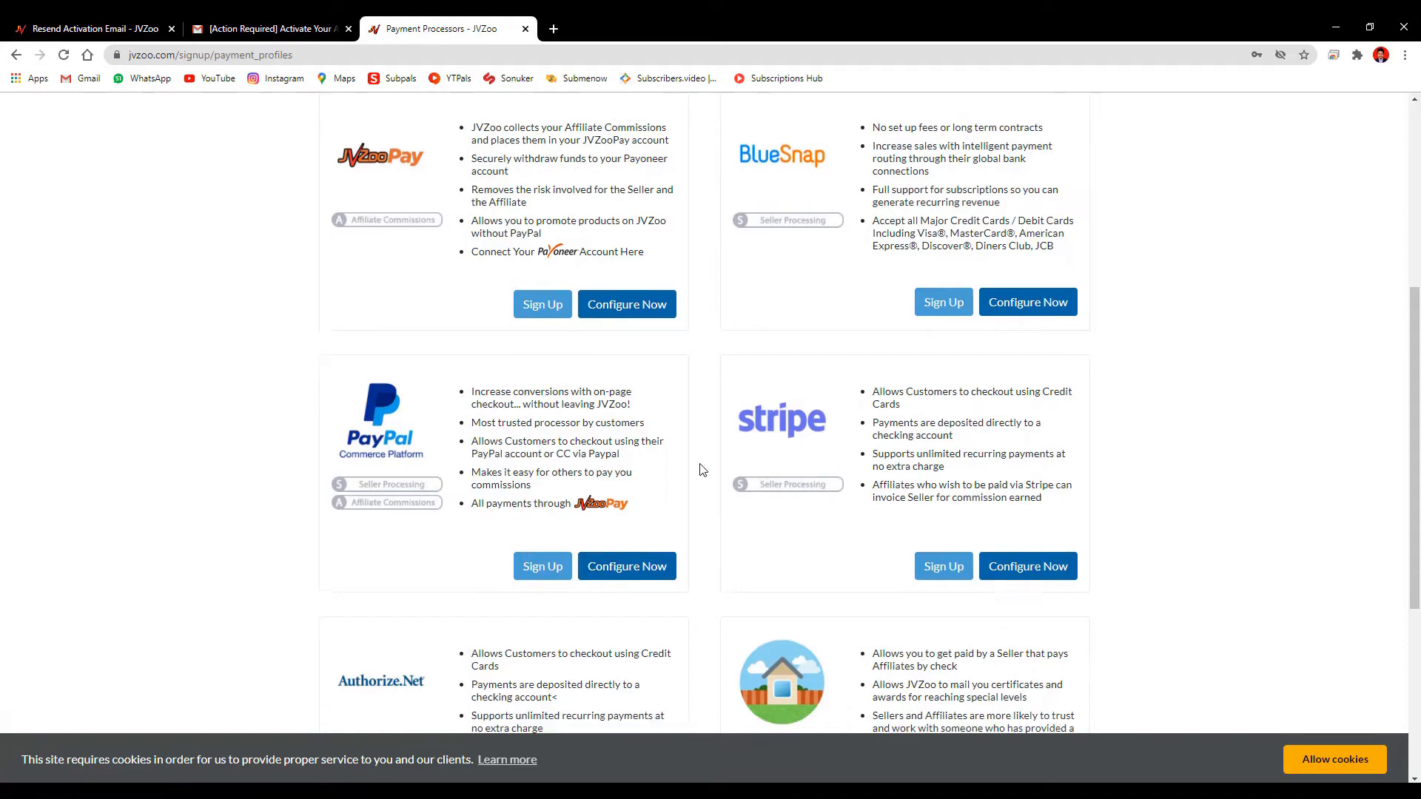
{"action": "scroll", "coordinate": [718, 496], "scroll_direction": "down", "scroll_amount": 4}
{"action": "scroll", "coordinate": [712, 473], "scroll_direction": "up", "scroll_amount": 10}
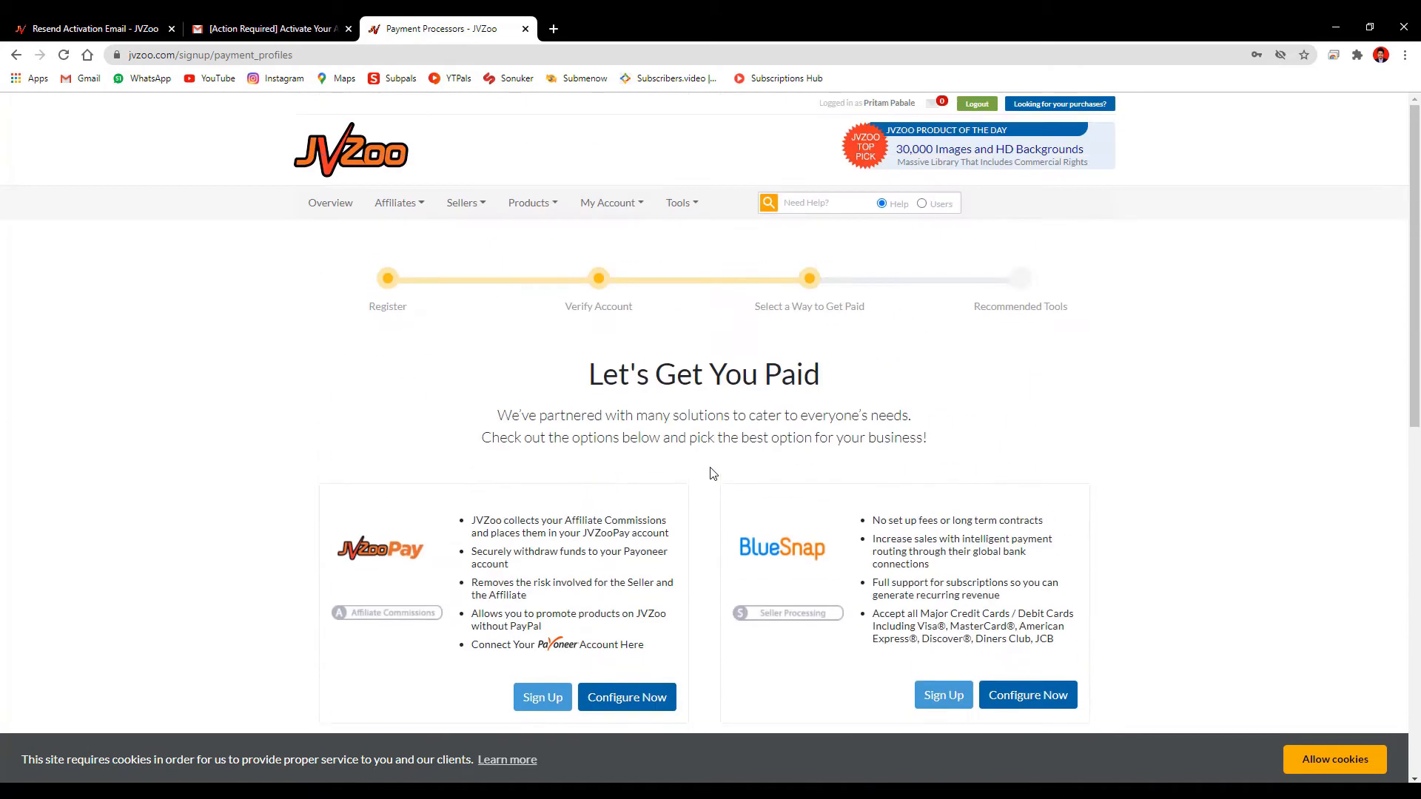
{"action": "scroll", "coordinate": [974, 539], "scroll_direction": "down", "scroll_amount": 8}
{"action": "scroll", "coordinate": [974, 539], "scroll_direction": "down", "scroll_amount": 3}
{"action": "left_click", "coordinate": [1088, 567]}
Choose Configure Now on the PayPal Commerce Platform card
{"action": "scroll", "coordinate": [1145, 492], "scroll_direction": "down", "scroll_amount": 6}
{"action": "scroll", "coordinate": [1143, 491], "scroll_direction": "up", "scroll_amount": 6}
{"action": "scroll", "coordinate": [1136, 492], "scroll_direction": "down", "scroll_amount": 6}
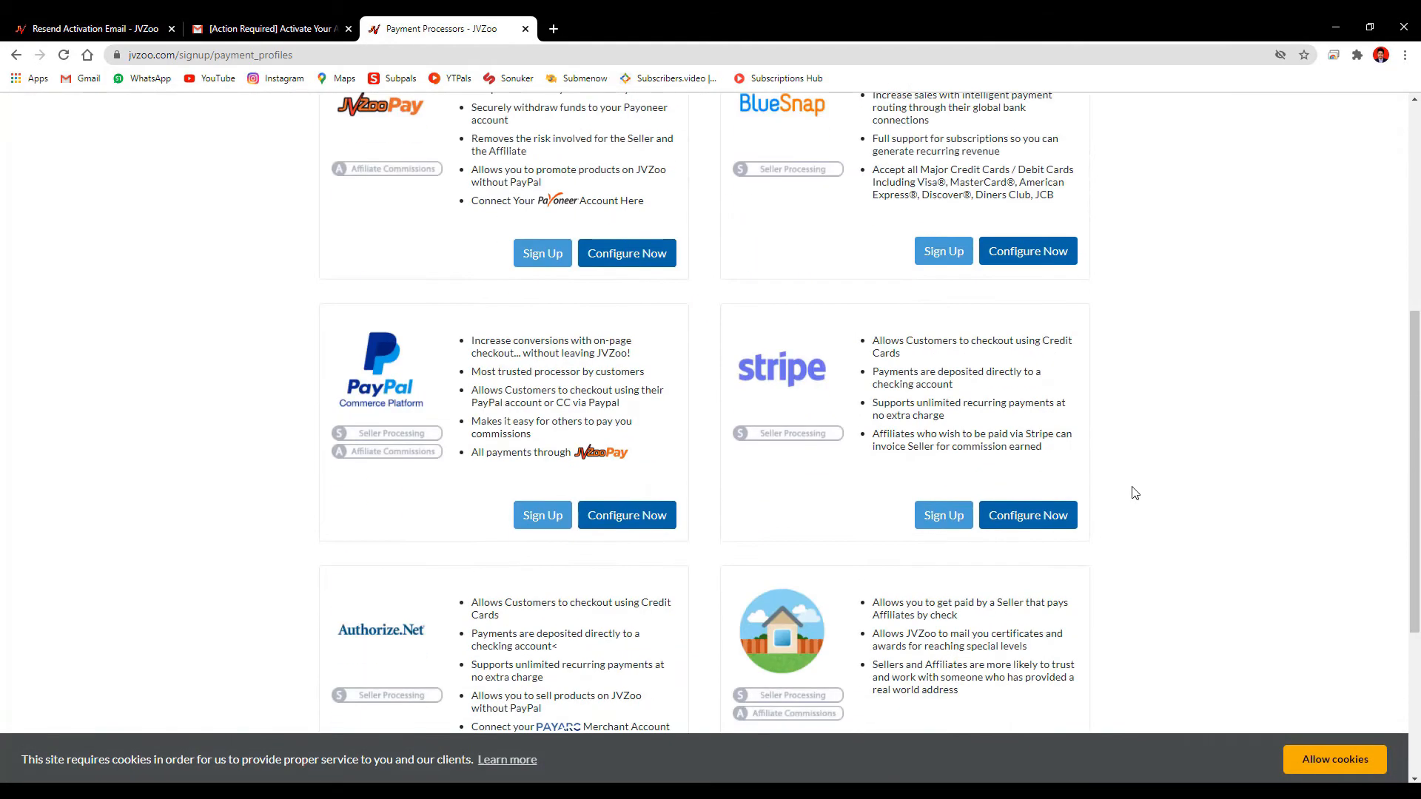
{"action": "left_click", "coordinate": [641, 524]}
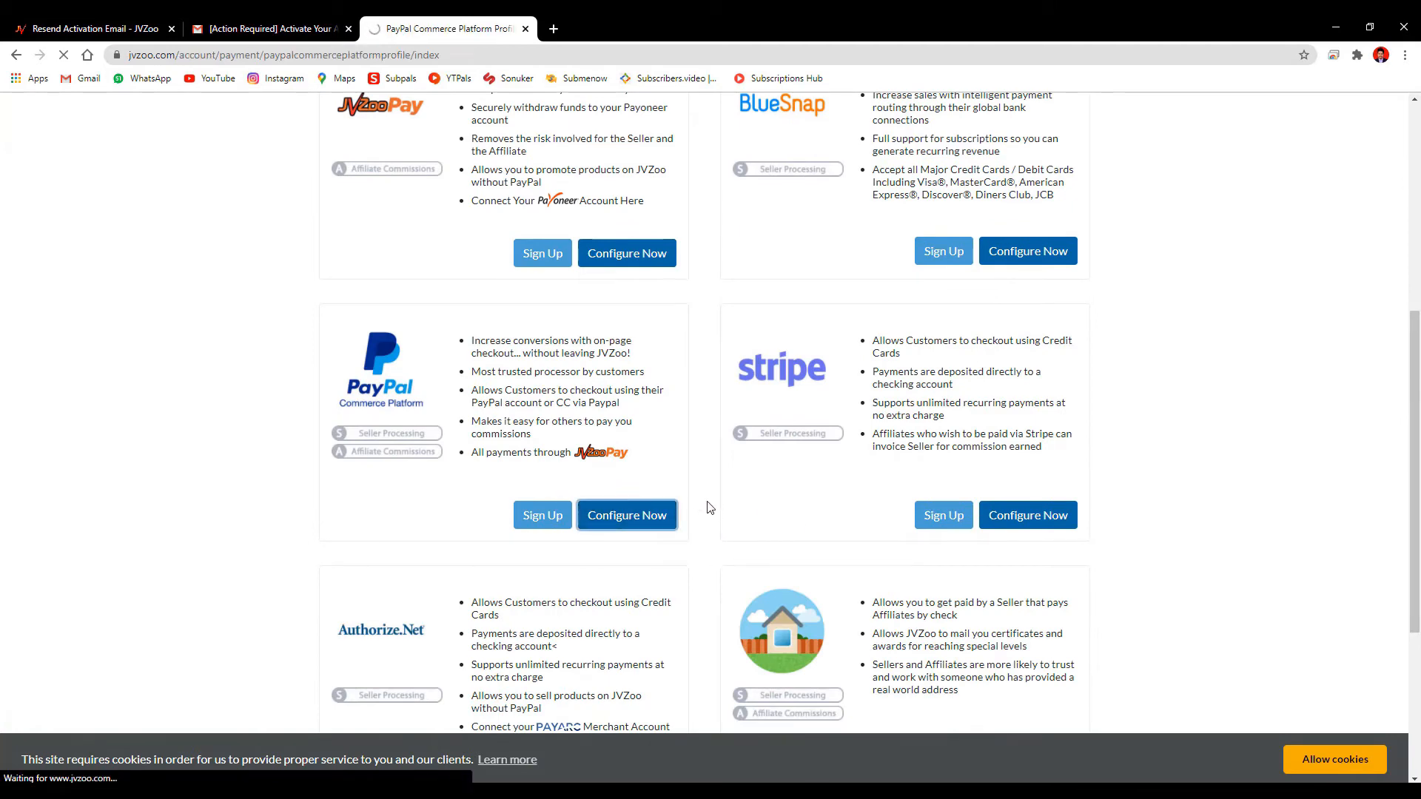
Scroll the PayPal Commerce Platform profile page and choose Add Account
{"action": "scroll", "coordinate": [999, 339], "scroll_direction": "down", "scroll_amount": 5}
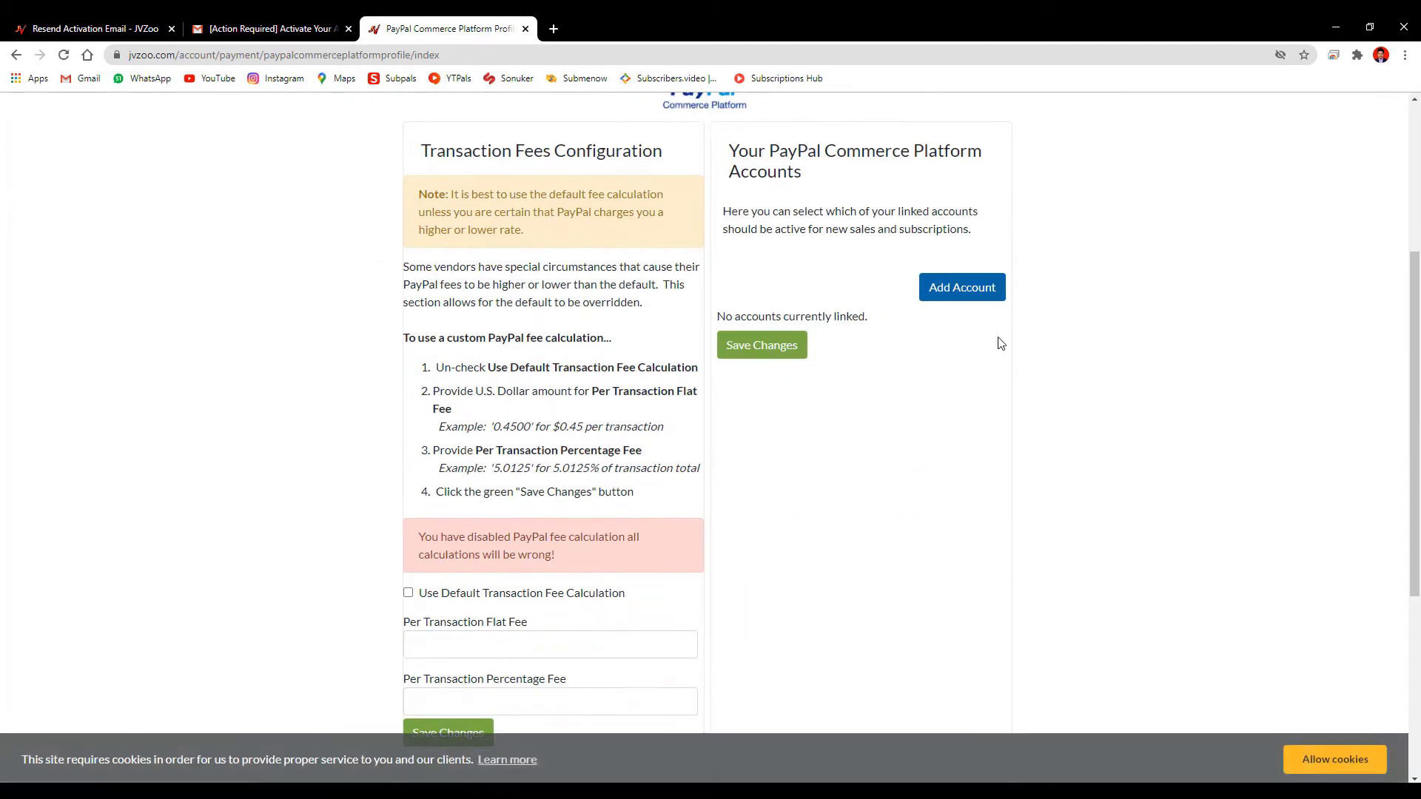
{"action": "scroll", "coordinate": [955, 370], "scroll_direction": "down", "scroll_amount": 3}
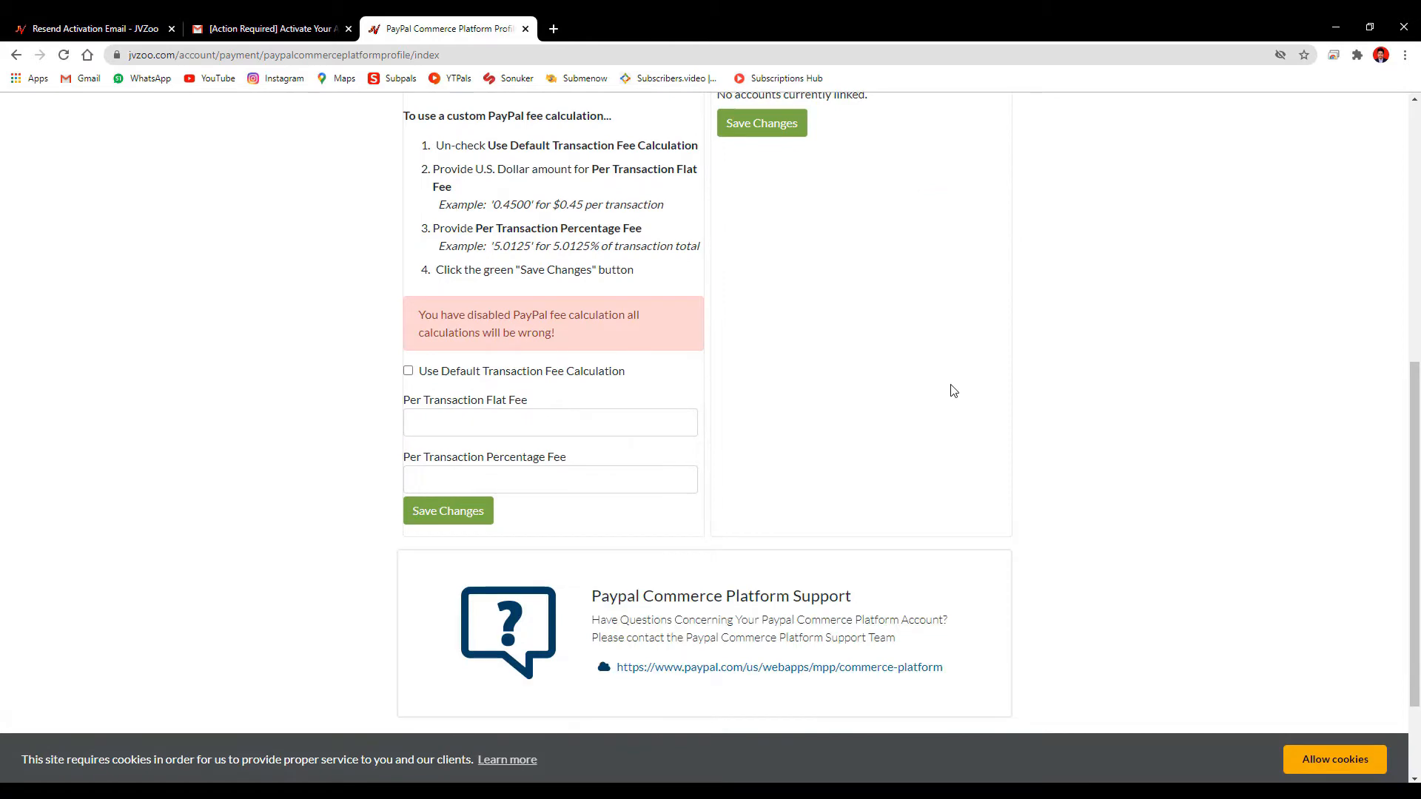
{"action": "scroll", "coordinate": [954, 391], "scroll_direction": "down", "scroll_amount": 2}
{"action": "scroll", "coordinate": [953, 390], "scroll_direction": "up", "scroll_amount": 5}
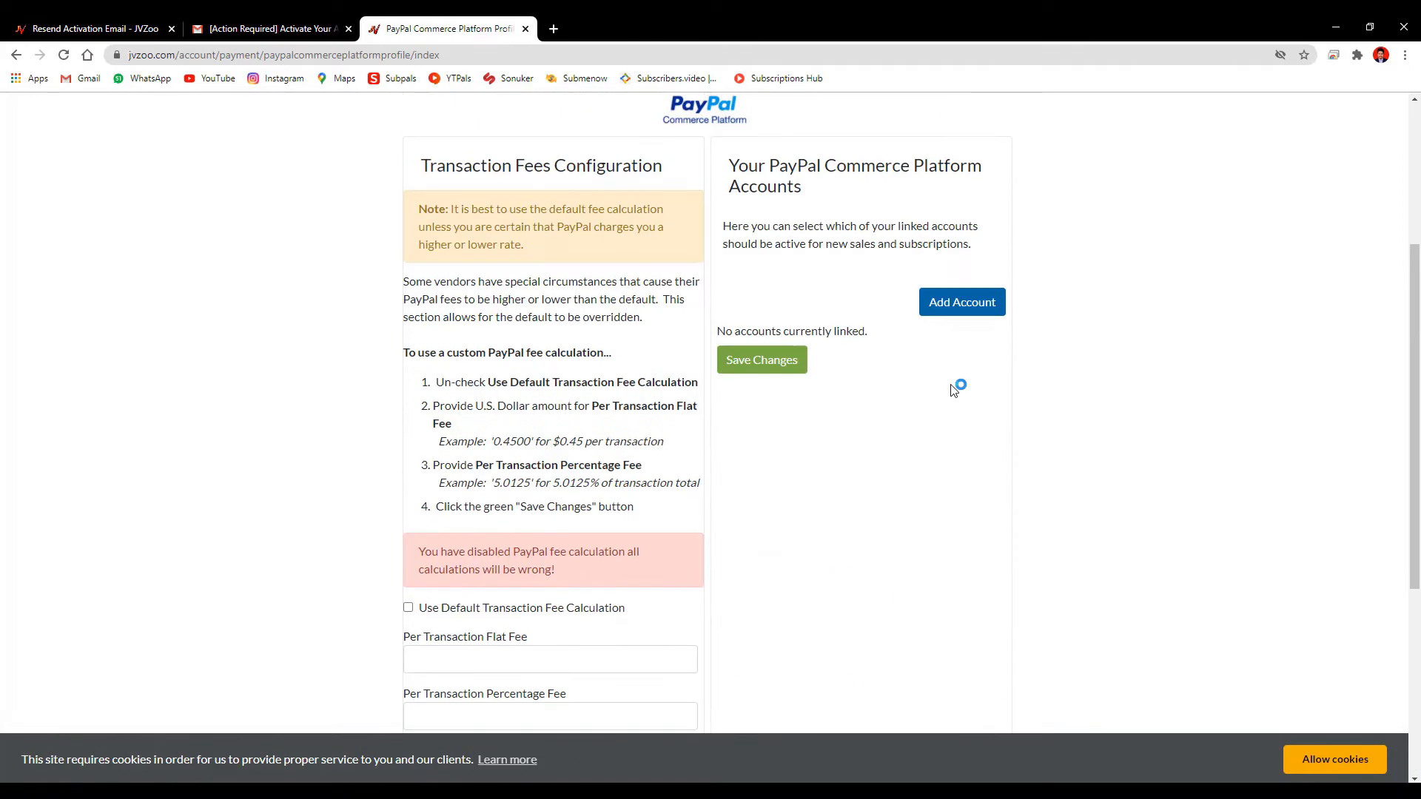
{"action": "scroll", "coordinate": [955, 390], "scroll_direction": "up", "scroll_amount": 1}
{"action": "left_click", "coordinate": [970, 376]}
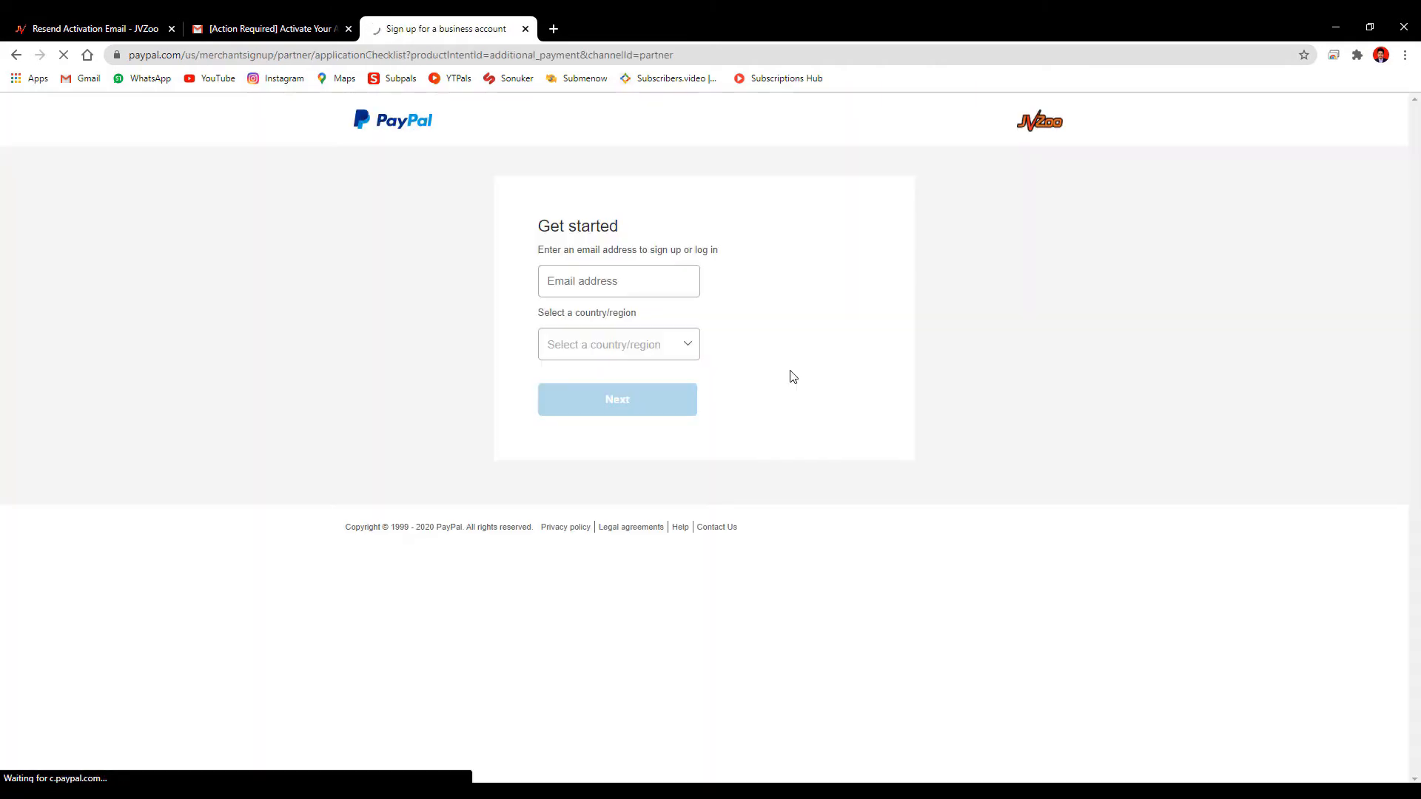
Enter the PayPal account e-mail, select India as the country, and submit
{"action": "left_click", "coordinate": [638, 293]}
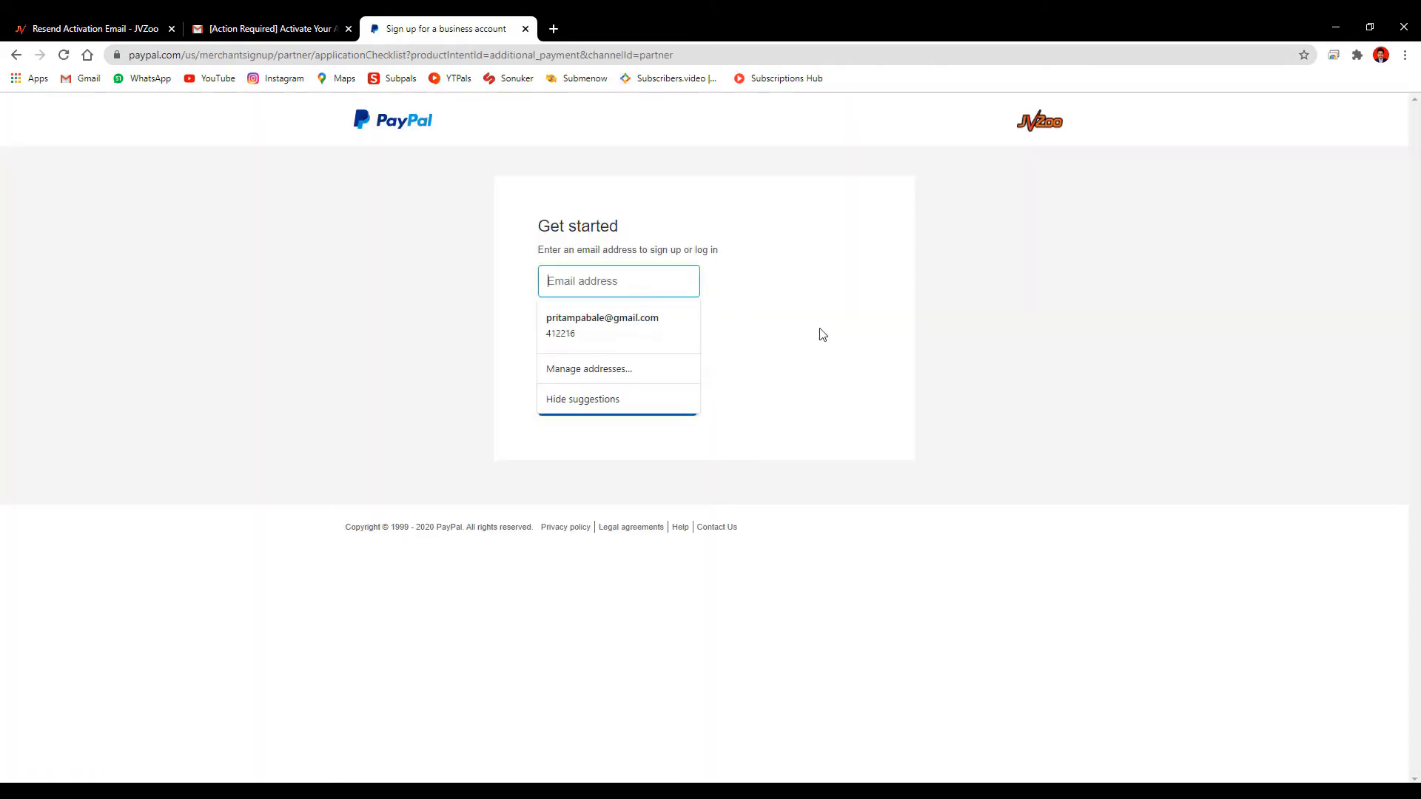
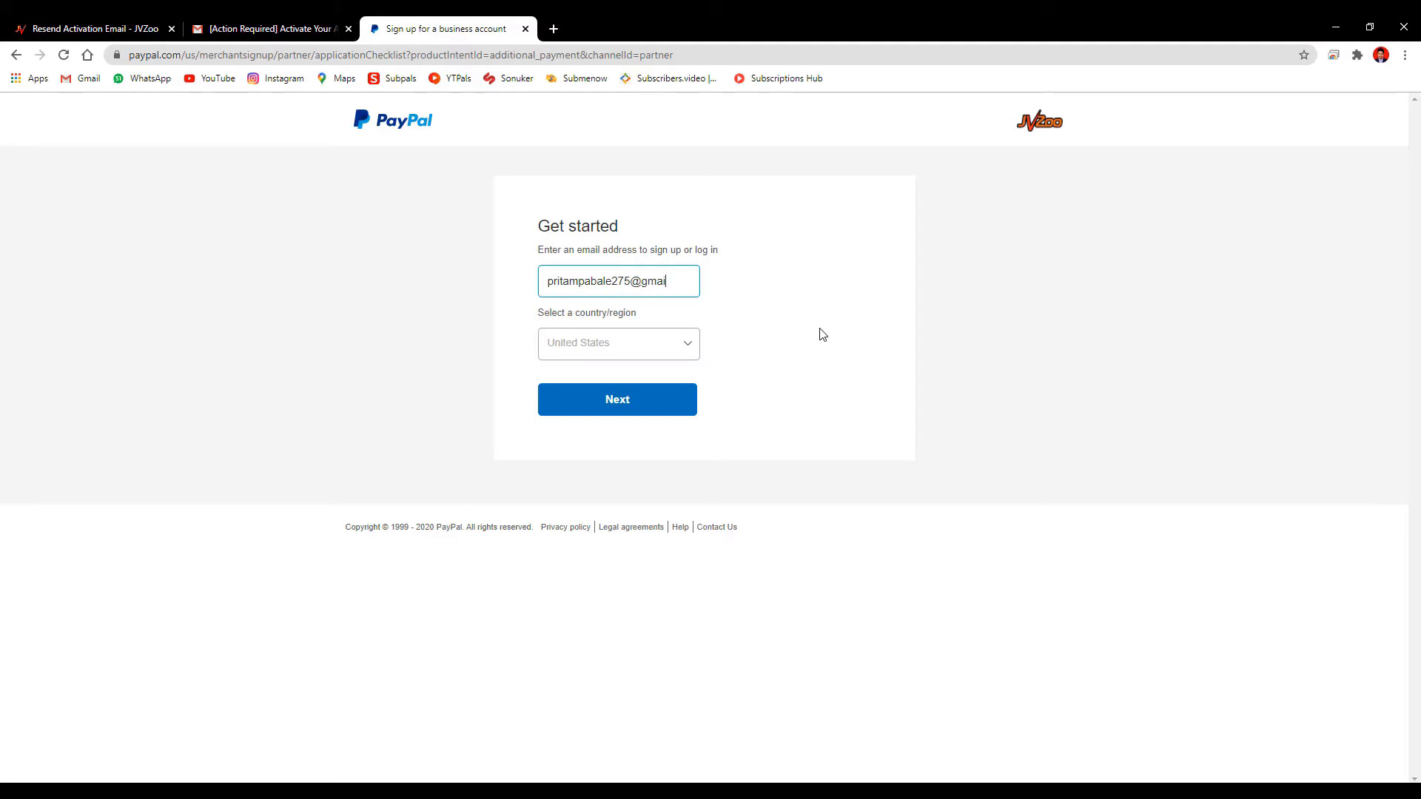
{"action": "key", "text": "Tab"}
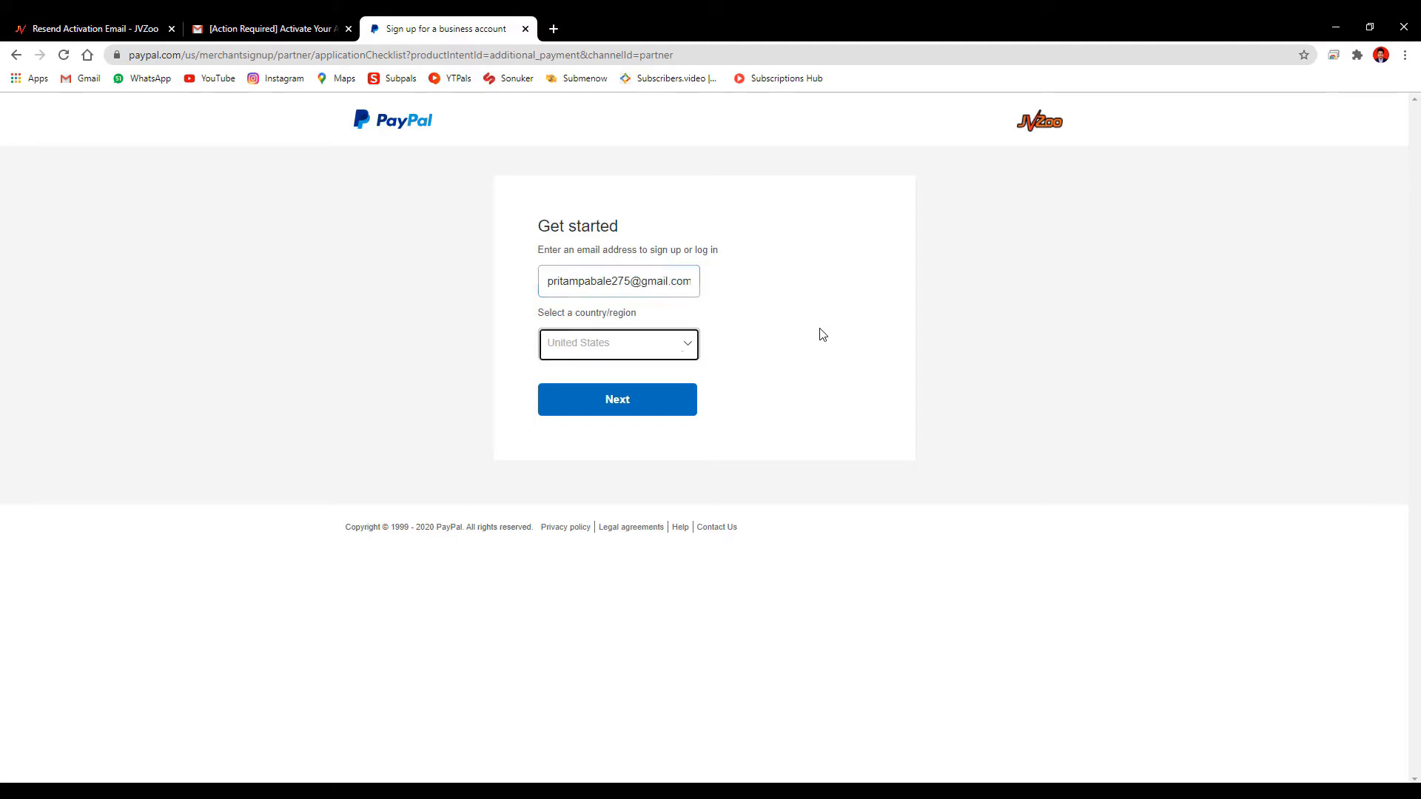
{"action": "type", "text": "india"}
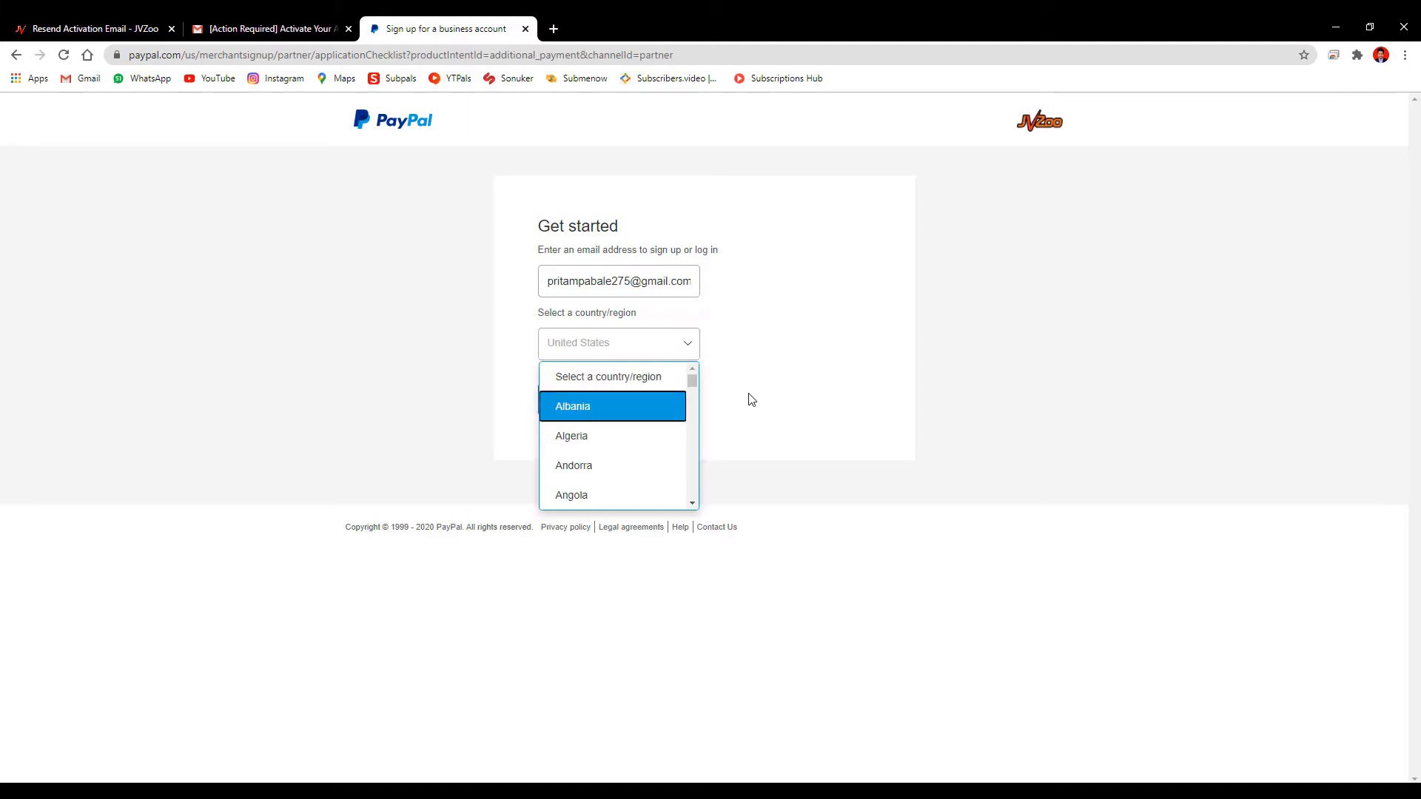
{"action": "type", "text": "ind"}
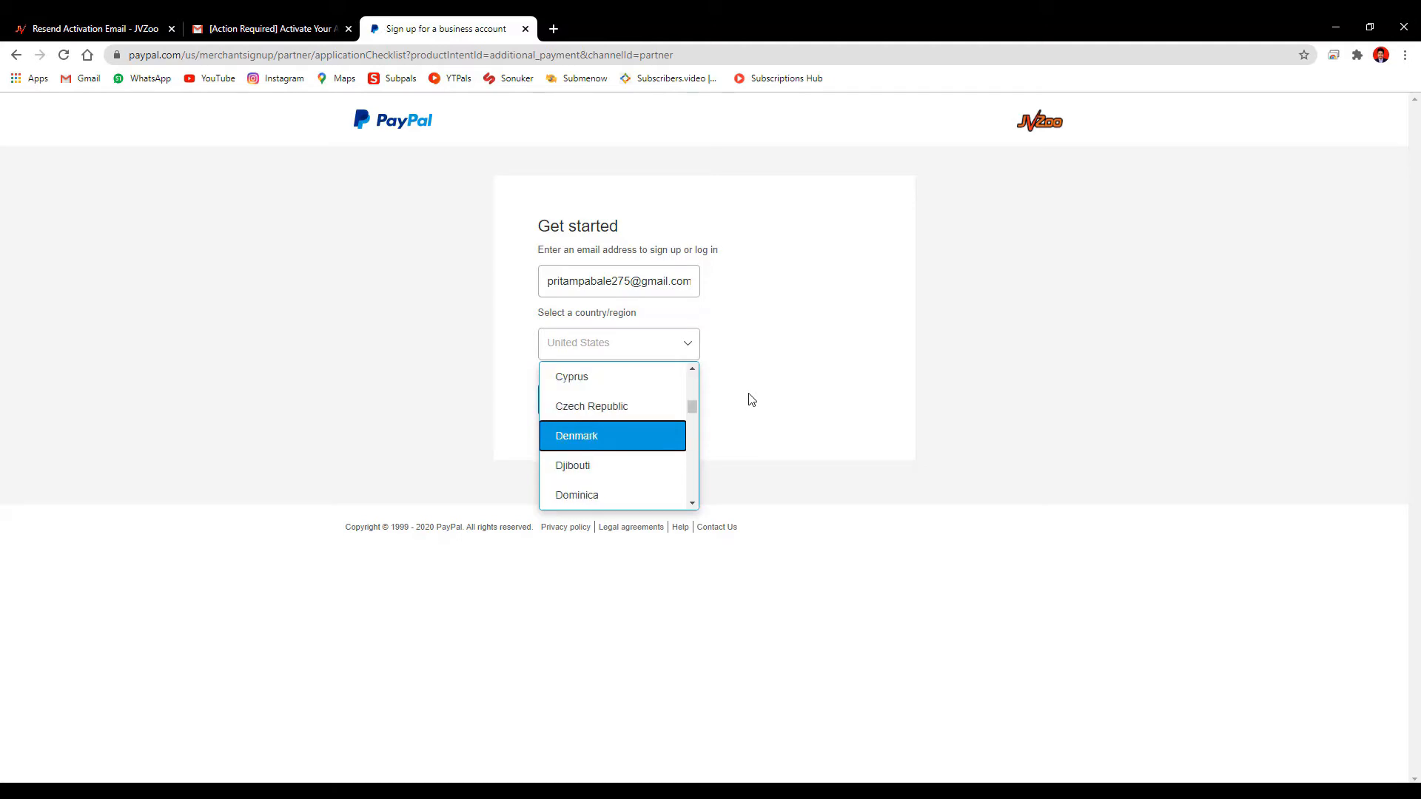
{"action": "left_click_drag", "start_coordinate": [700, 405], "coordinate": [693, 424]}
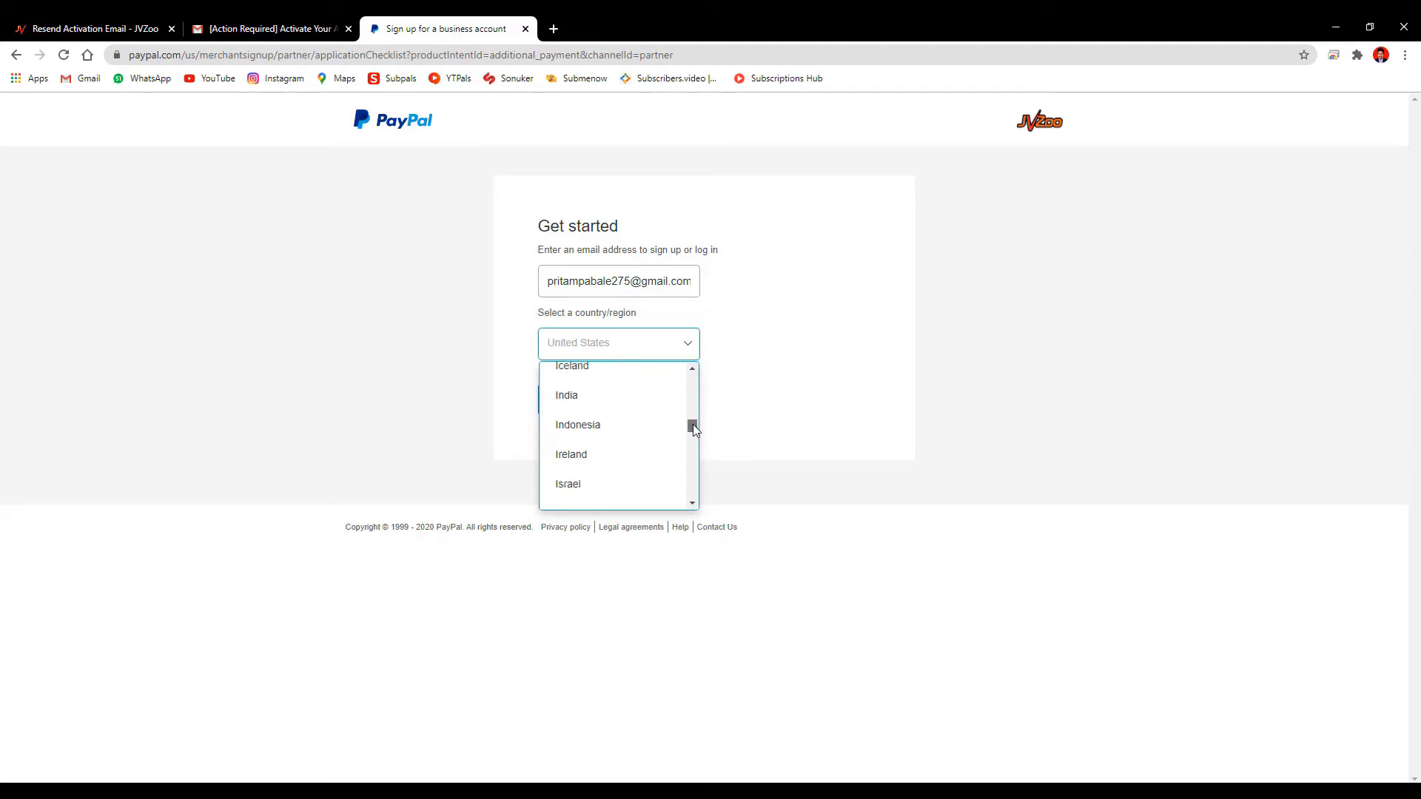
{"action": "left_click", "coordinate": [644, 403]}
{"action": "left_click", "coordinate": [617, 400]}
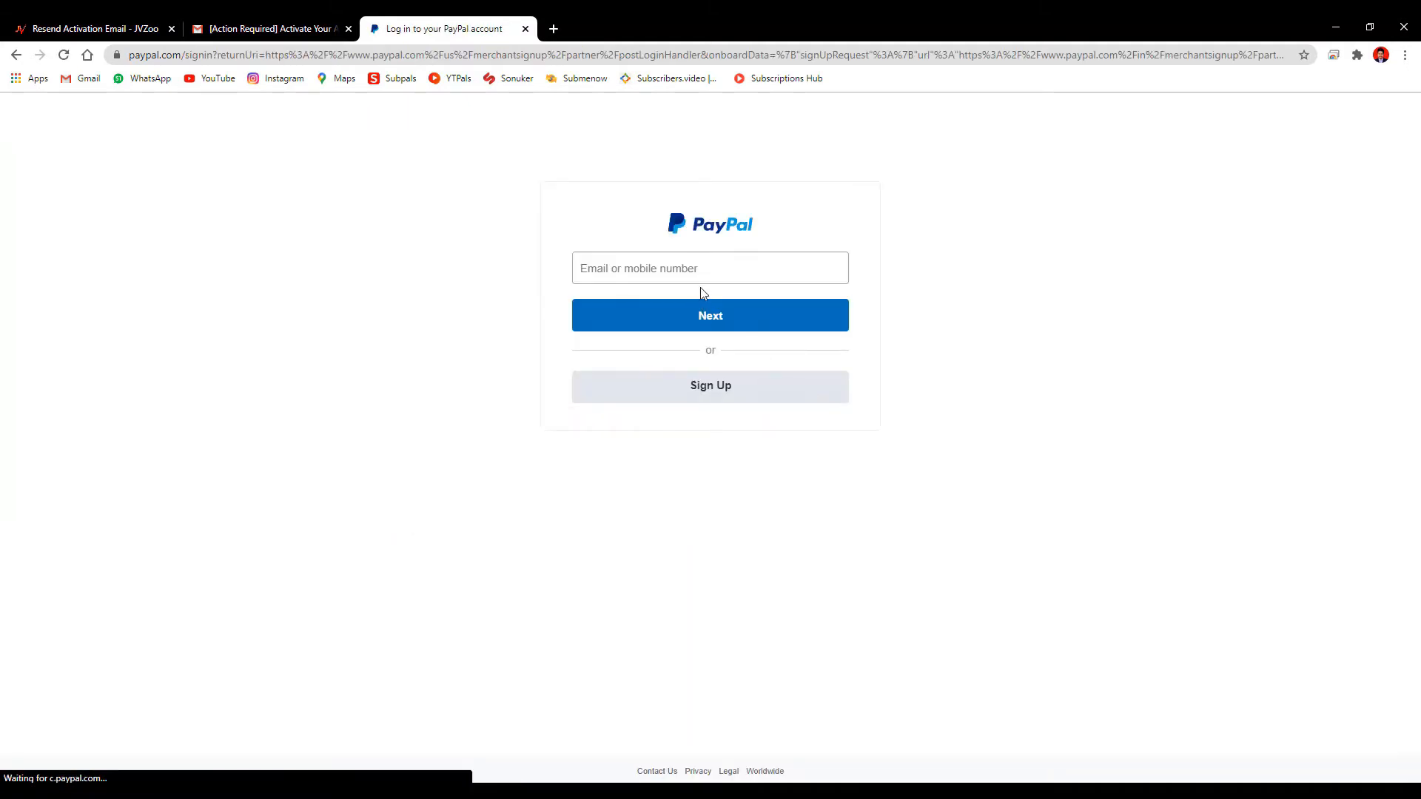
Log in to PayPal with the account e-mail and password
{"action": "left_click", "coordinate": [707, 273]}
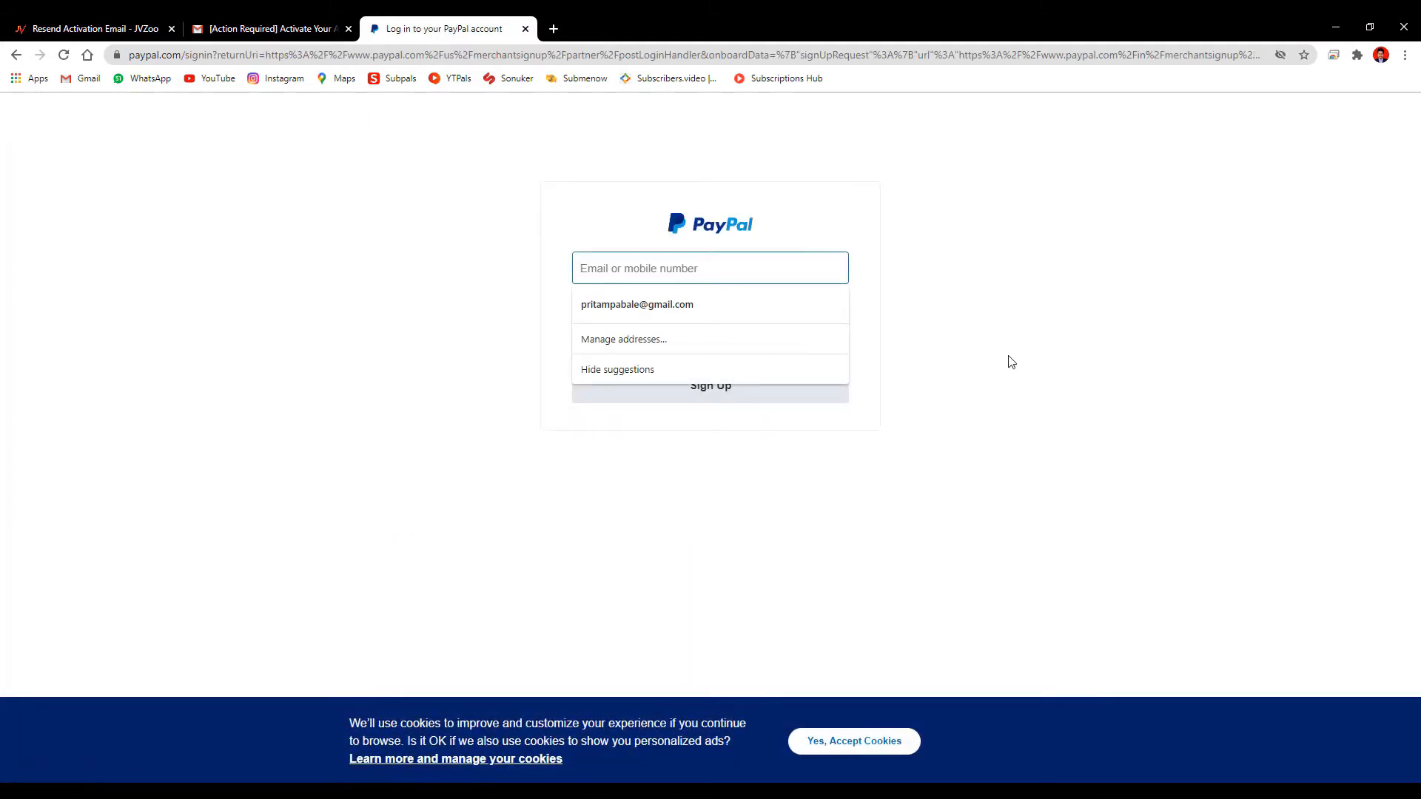
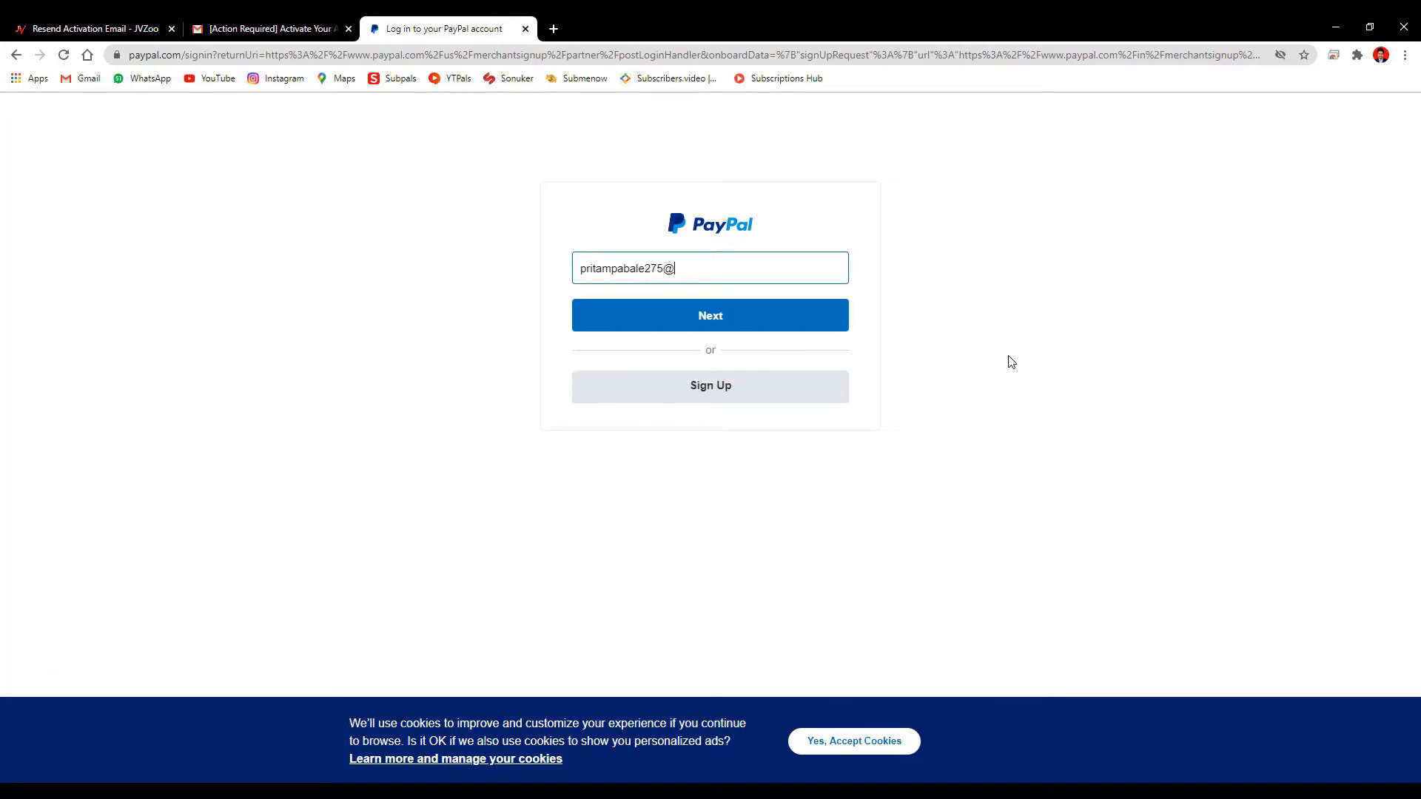
{"action": "left_click", "coordinate": [799, 316]}
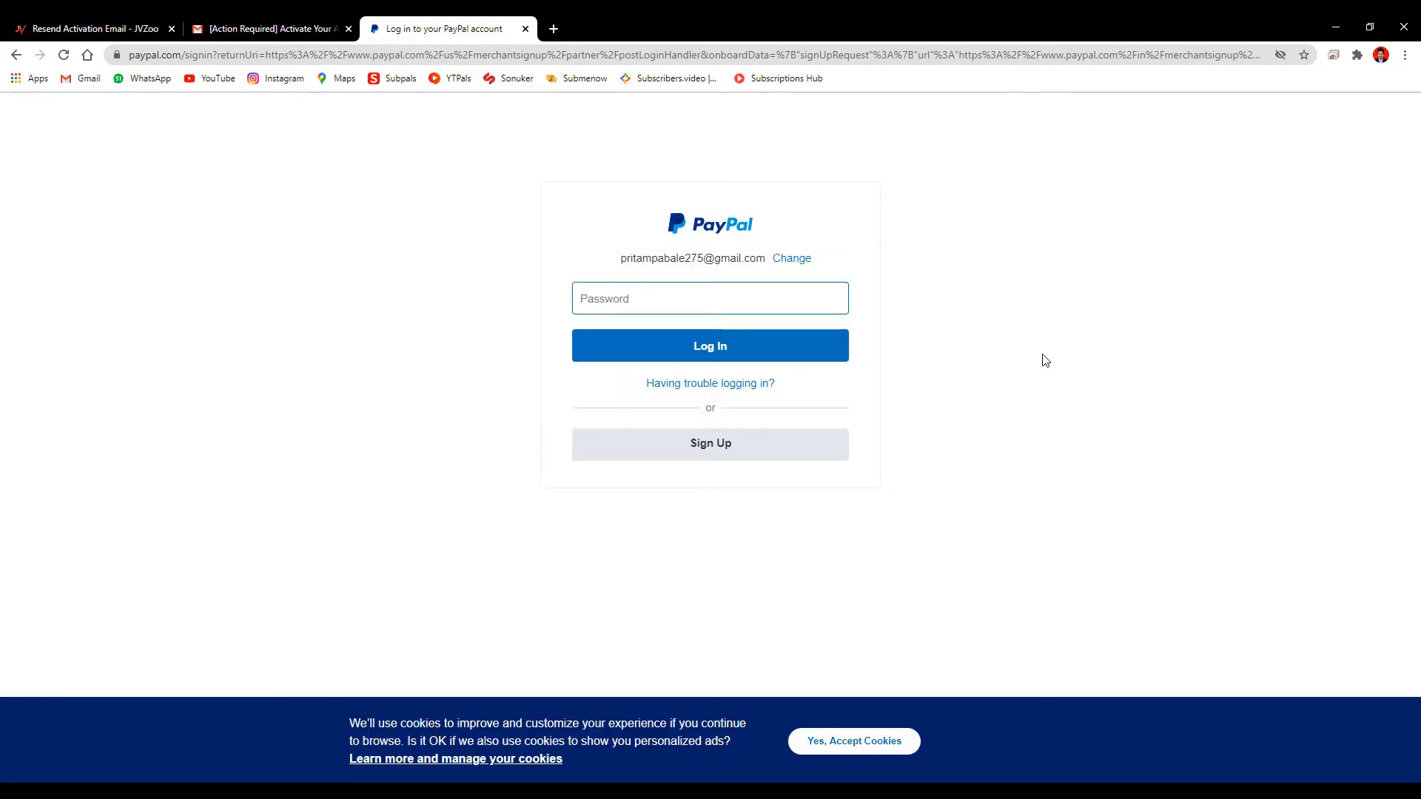
{"action": "type", "text": "•••••••••"}
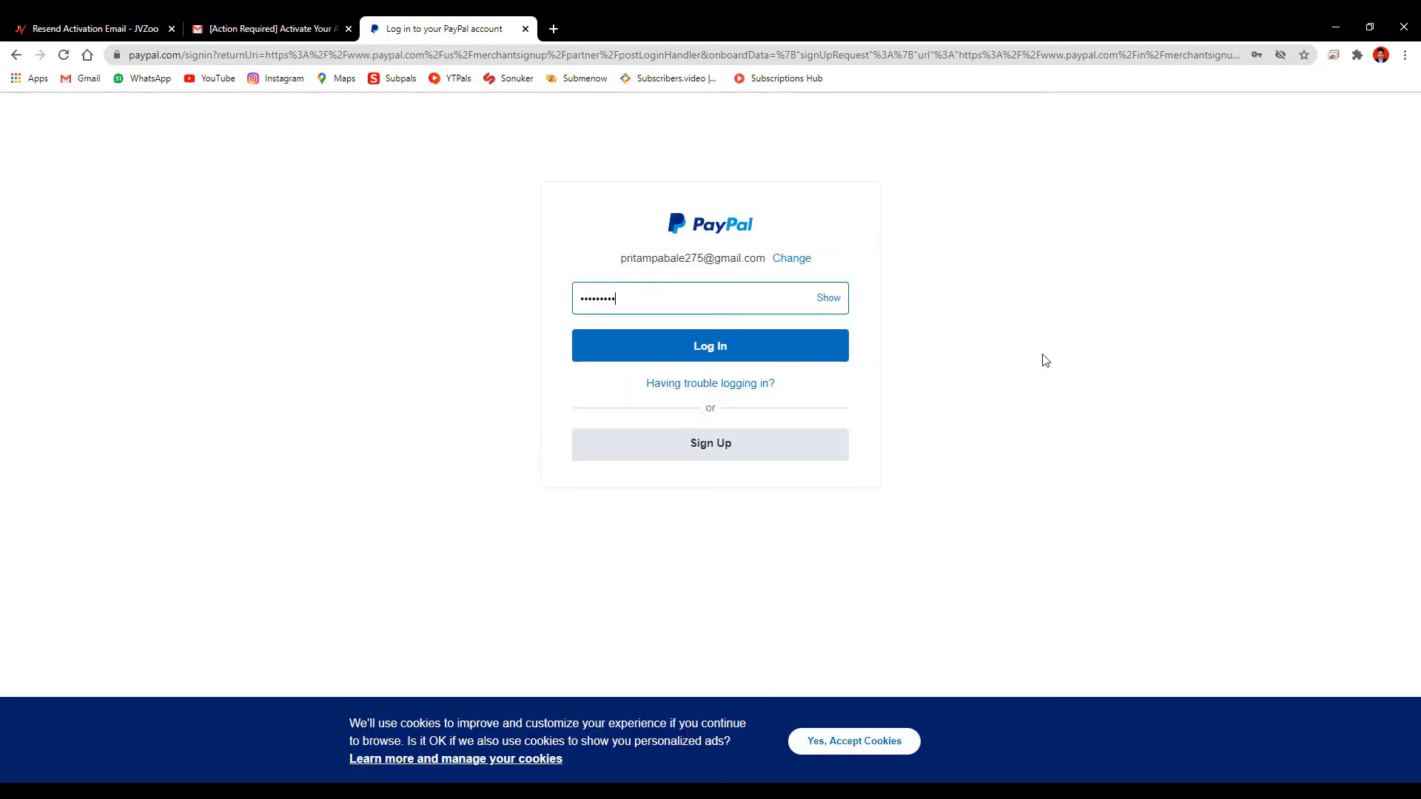
{"action": "type", "text": "••"}
{"action": "left_click", "coordinate": [679, 345]}
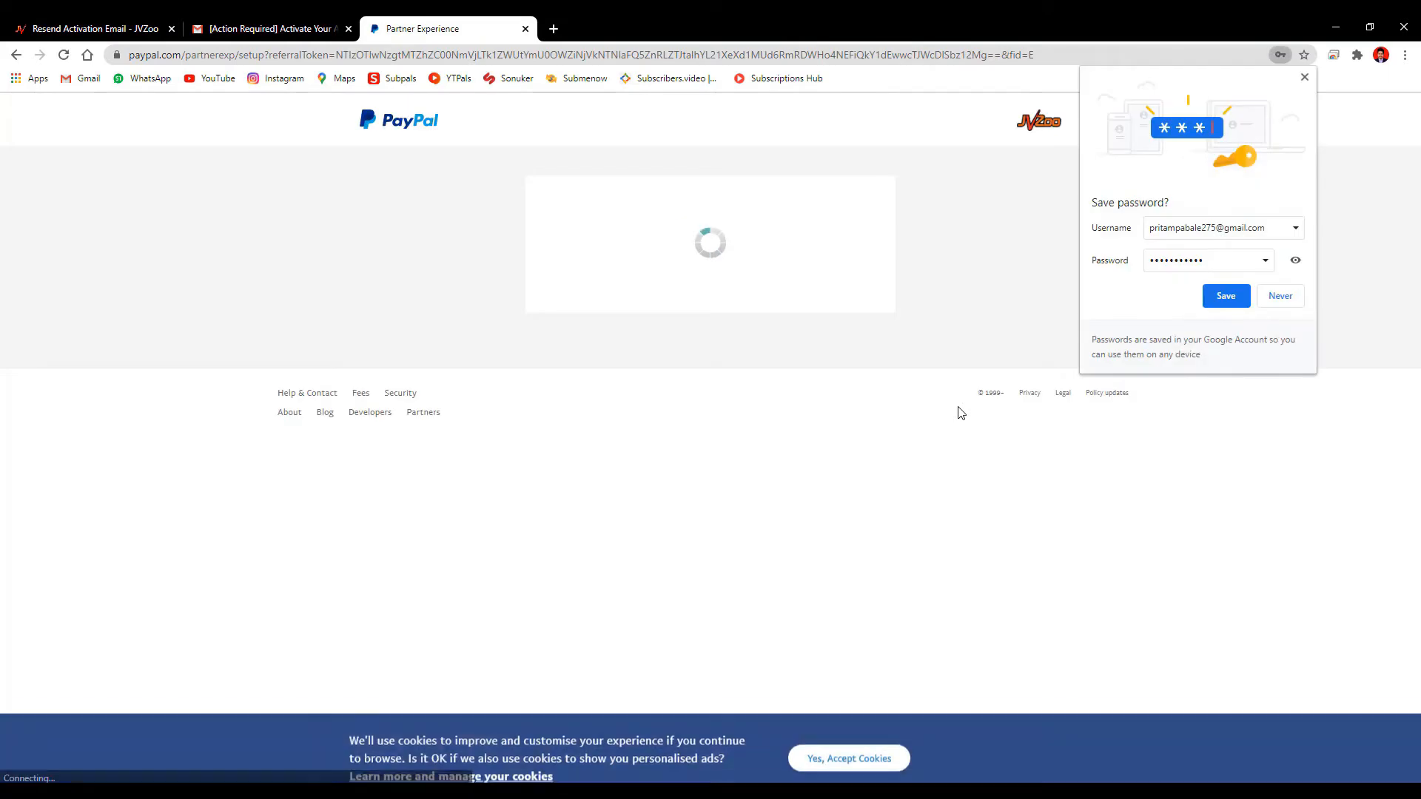
Agree and Connect BBC Systems' permissions, dismiss the save-password popup, and complete setup
{"action": "scroll", "coordinate": [960, 413], "scroll_direction": "down", "scroll_amount": 5}
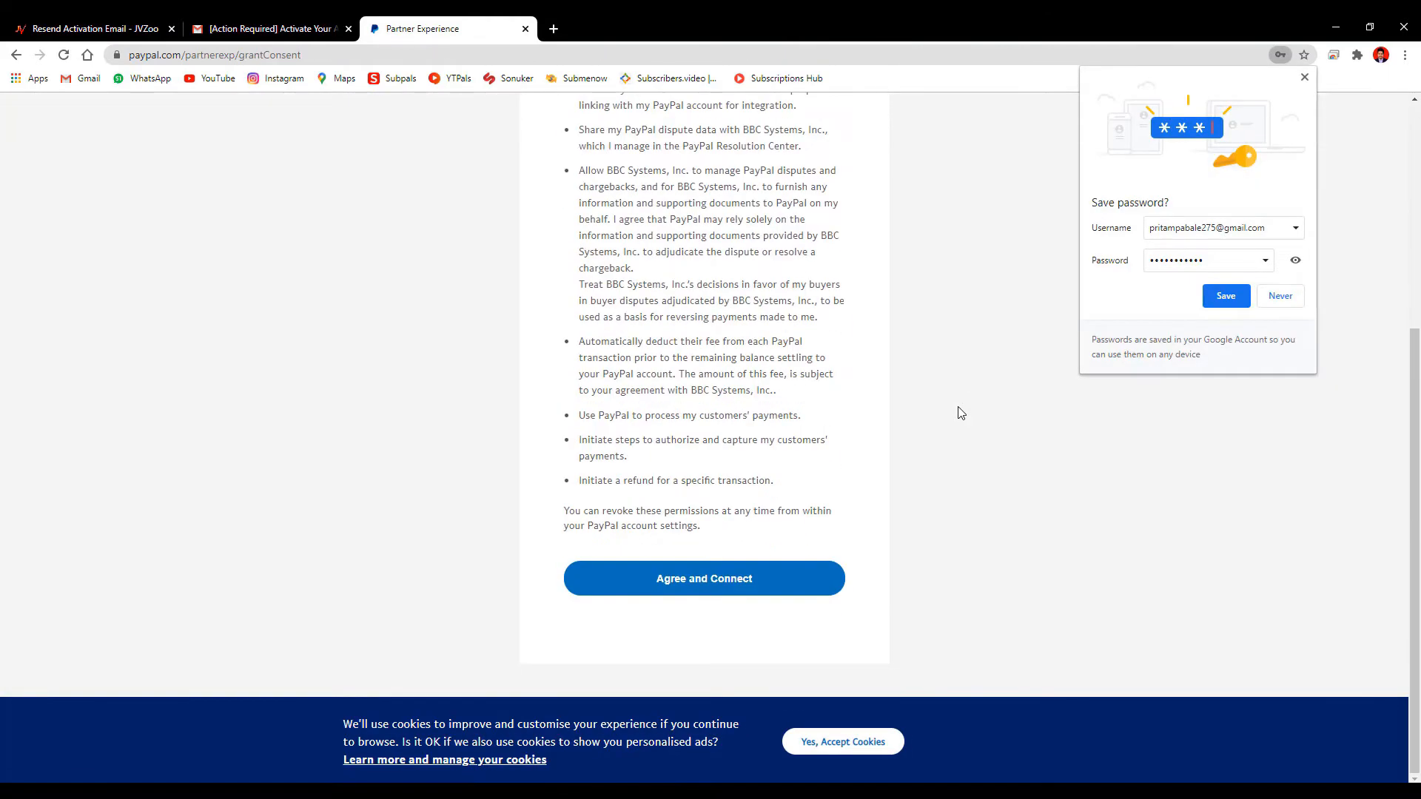
{"action": "left_click", "coordinate": [702, 580]}
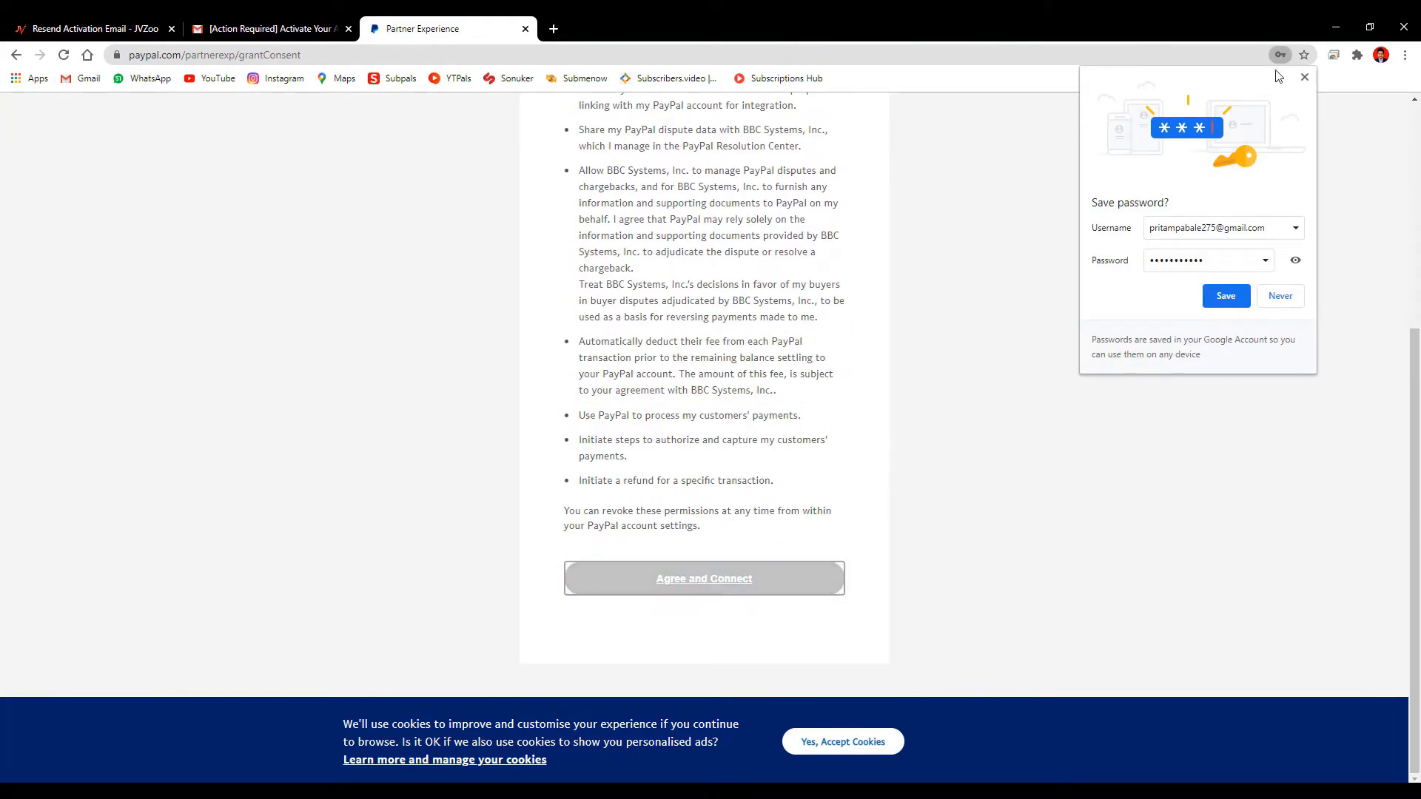
{"action": "left_click", "coordinate": [1306, 78]}
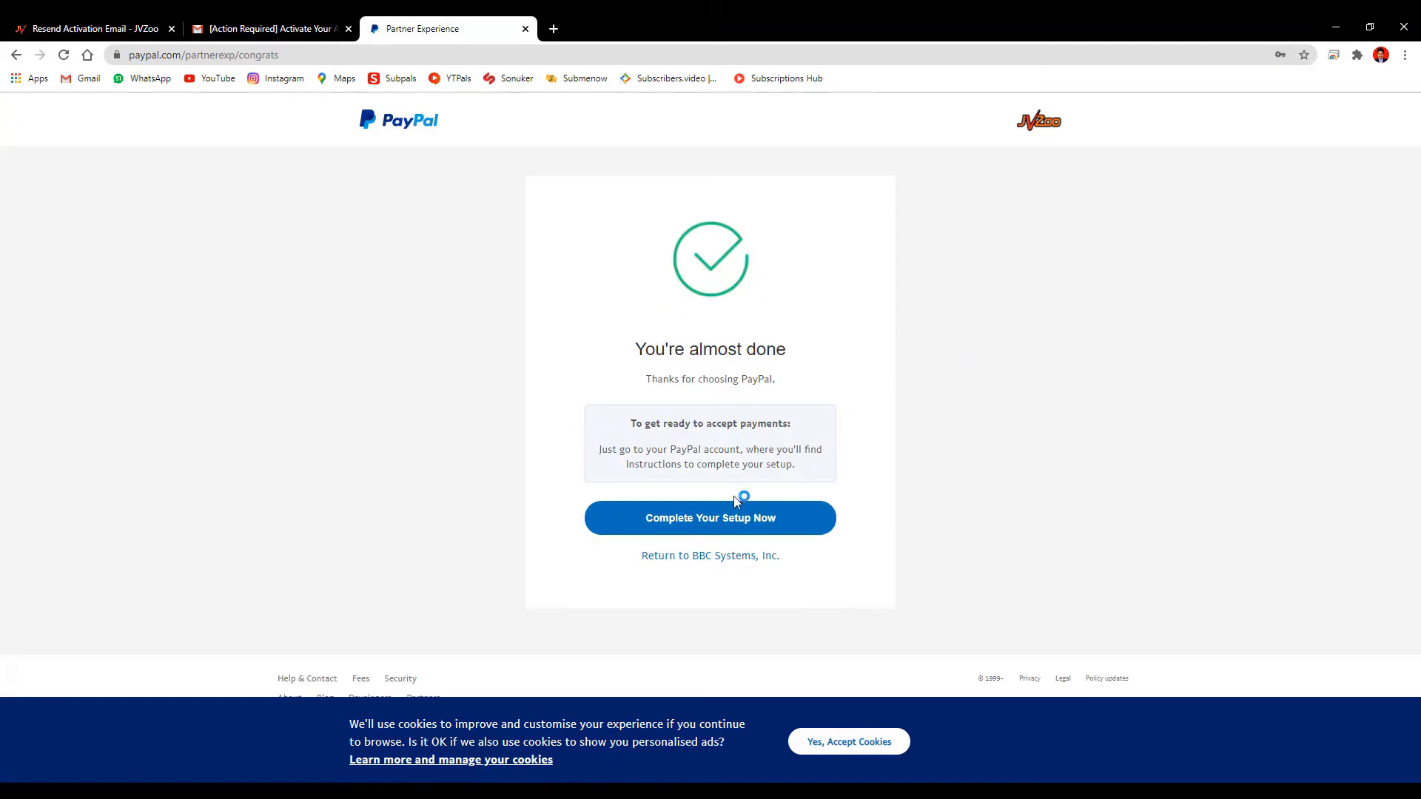
{"action": "left_click", "coordinate": [712, 520]}
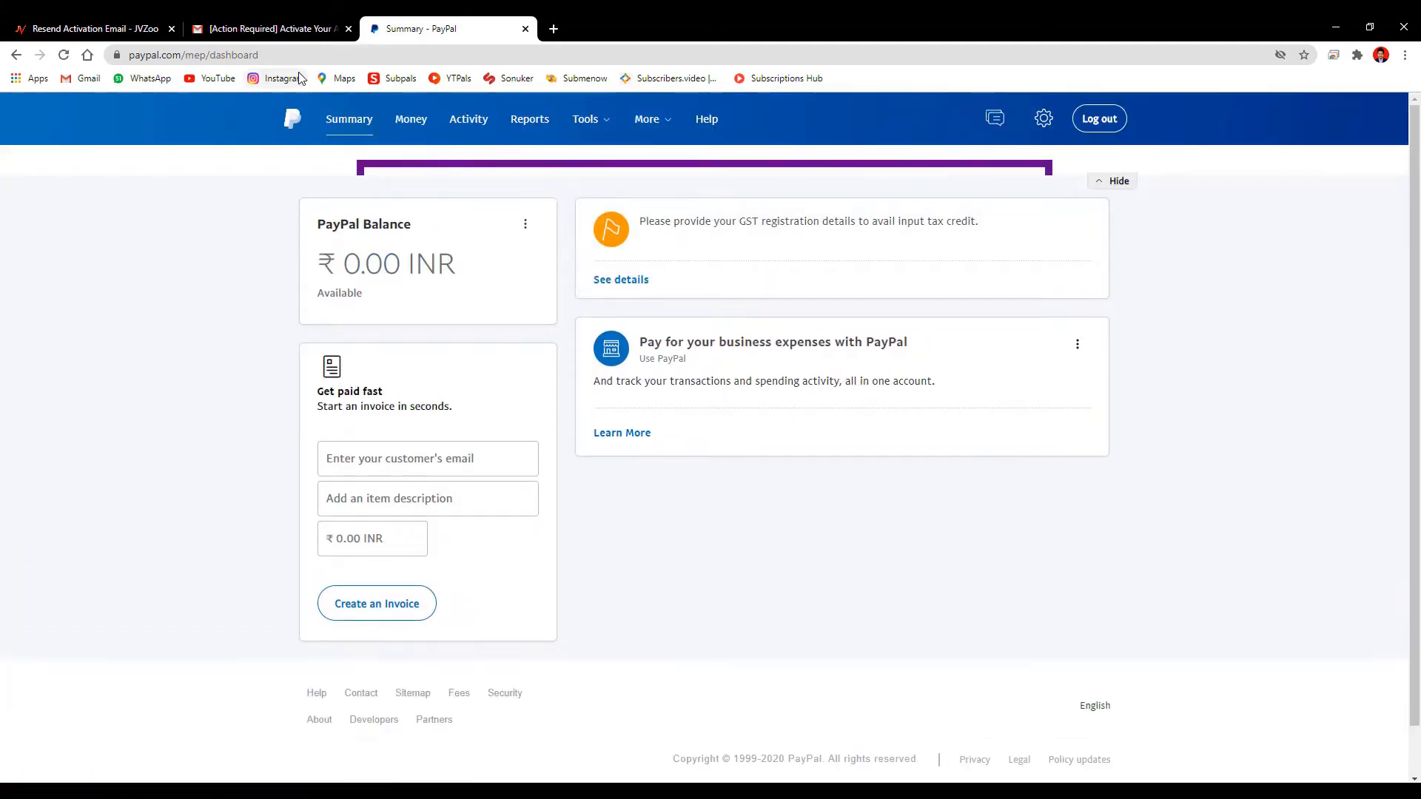
Leave the PayPal summary, return to JVZoo's resend-activation page and sign in to JVZoo
{"action": "left_click", "coordinate": [245, 20]}
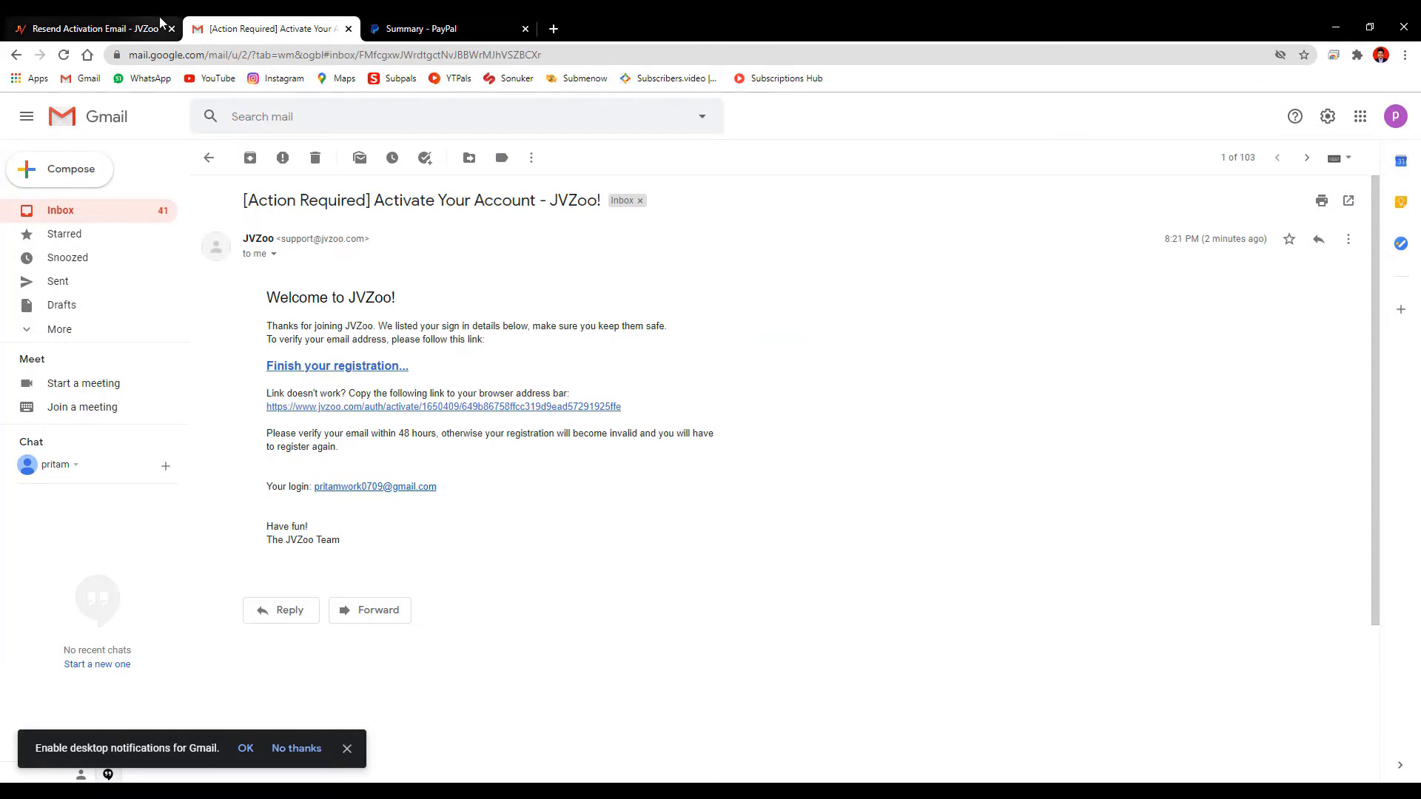
{"action": "left_click", "coordinate": [418, 27]}
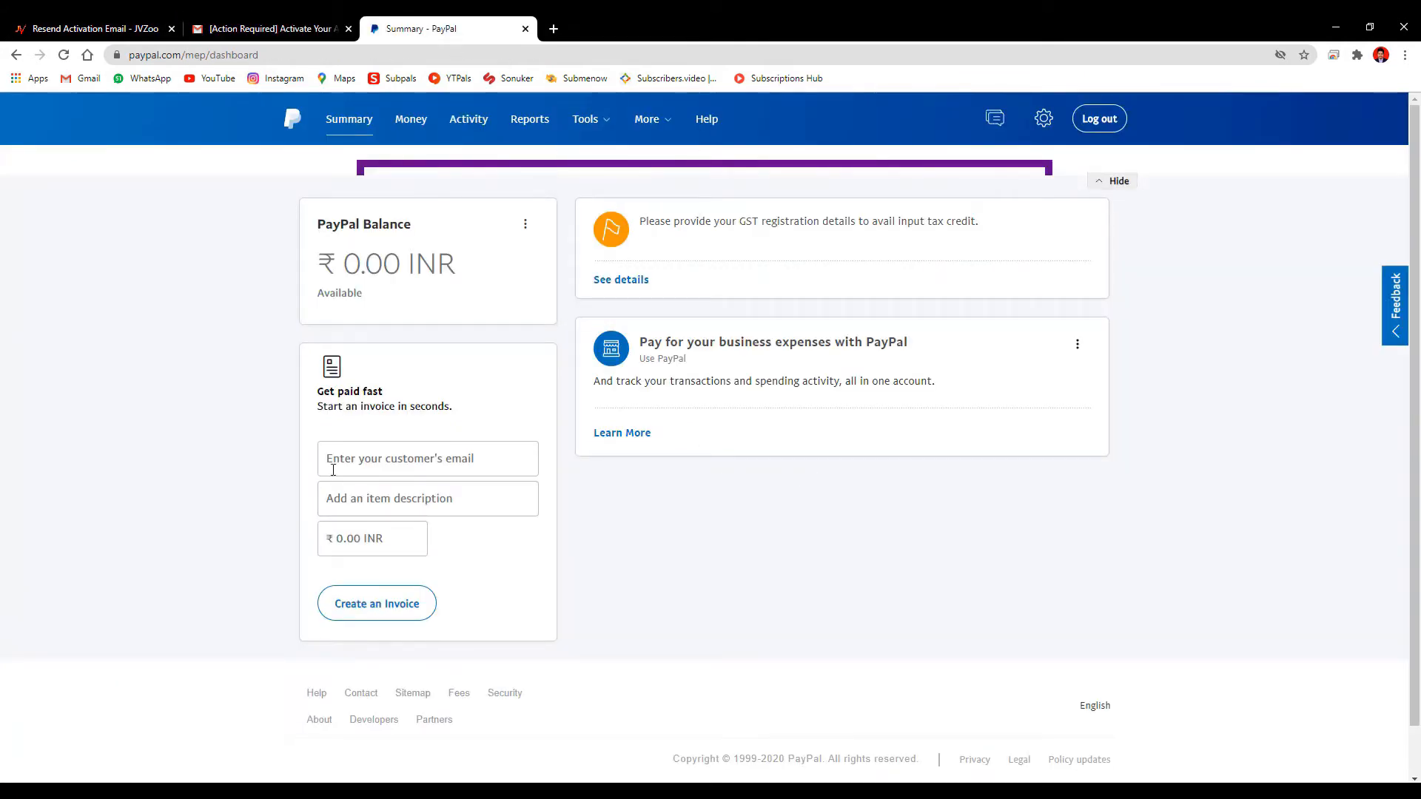
{"action": "left_click", "coordinate": [94, 22]}
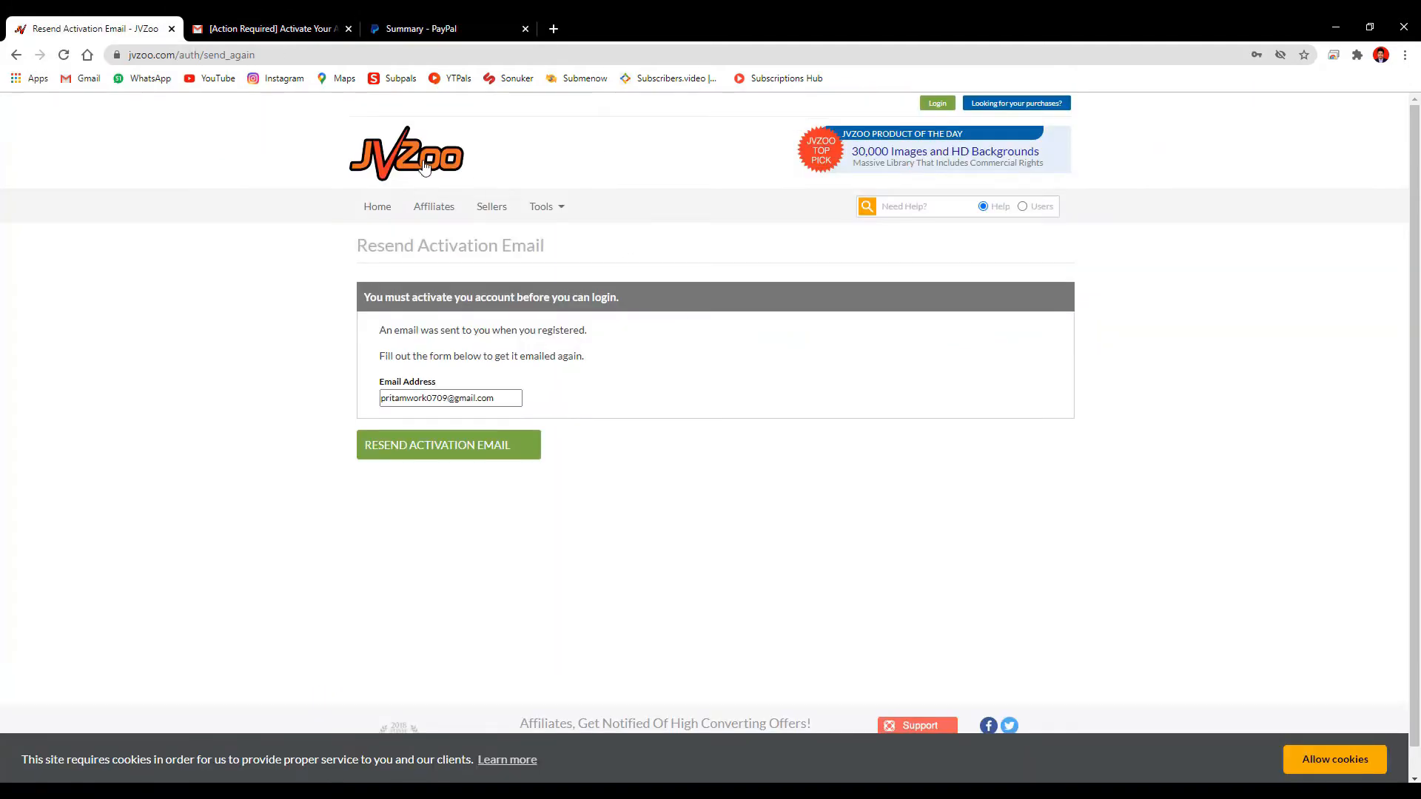
{"action": "left_click", "coordinate": [939, 108]}
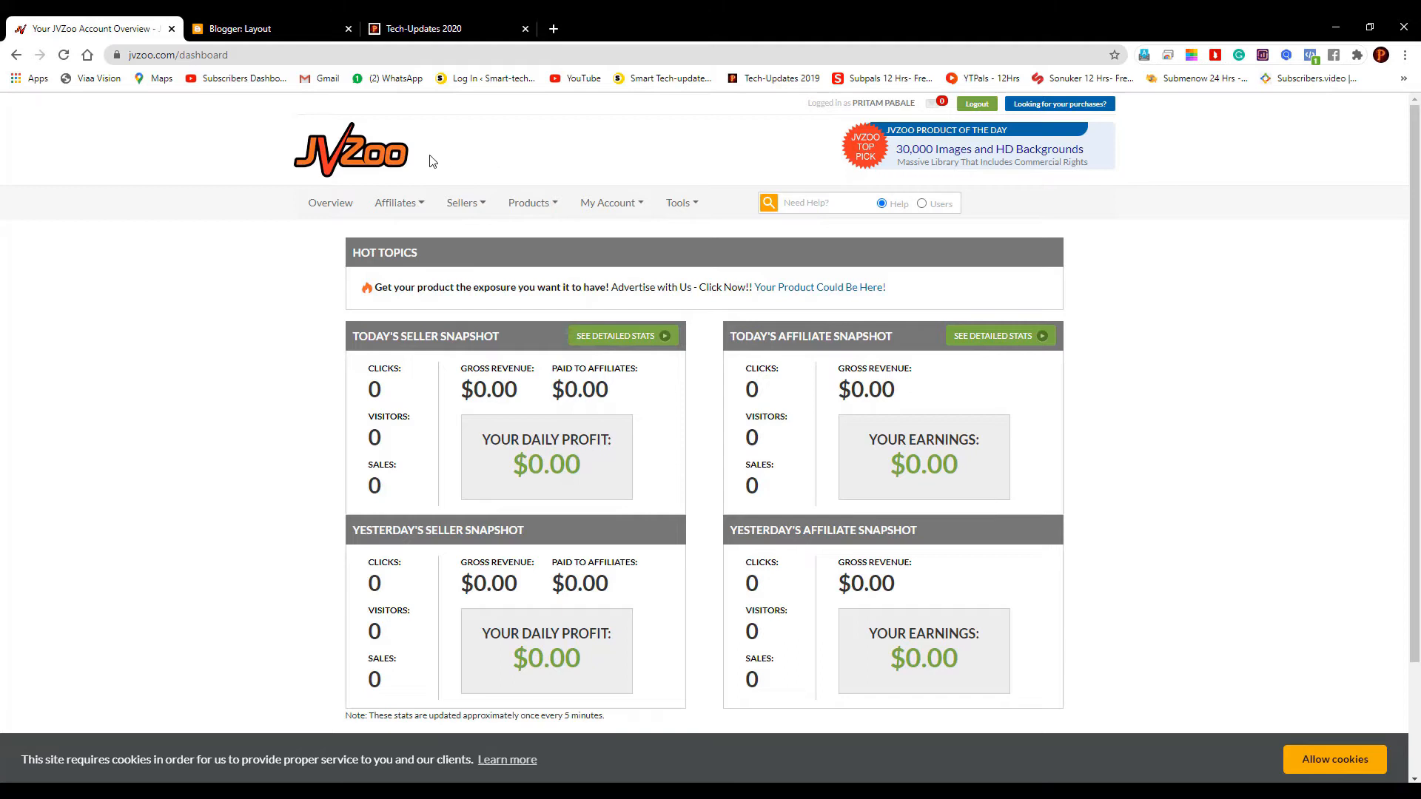
Browse JVZoo's Affiliates, Sellers and Products menus, then open Affiliates > Approved Products
{"action": "left_click", "coordinate": [420, 212]}
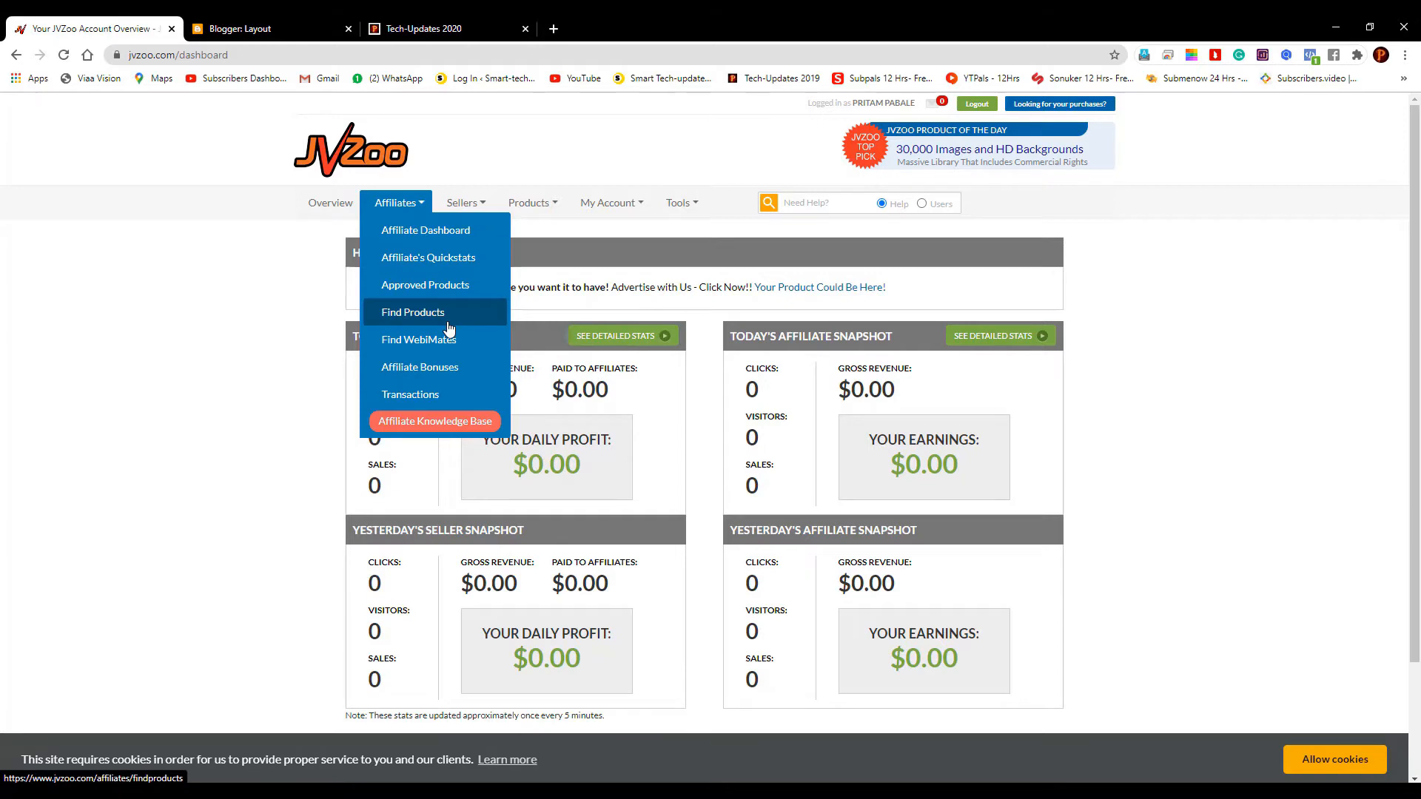
{"action": "left_click", "coordinate": [466, 208]}
{"action": "left_click", "coordinate": [531, 206]}
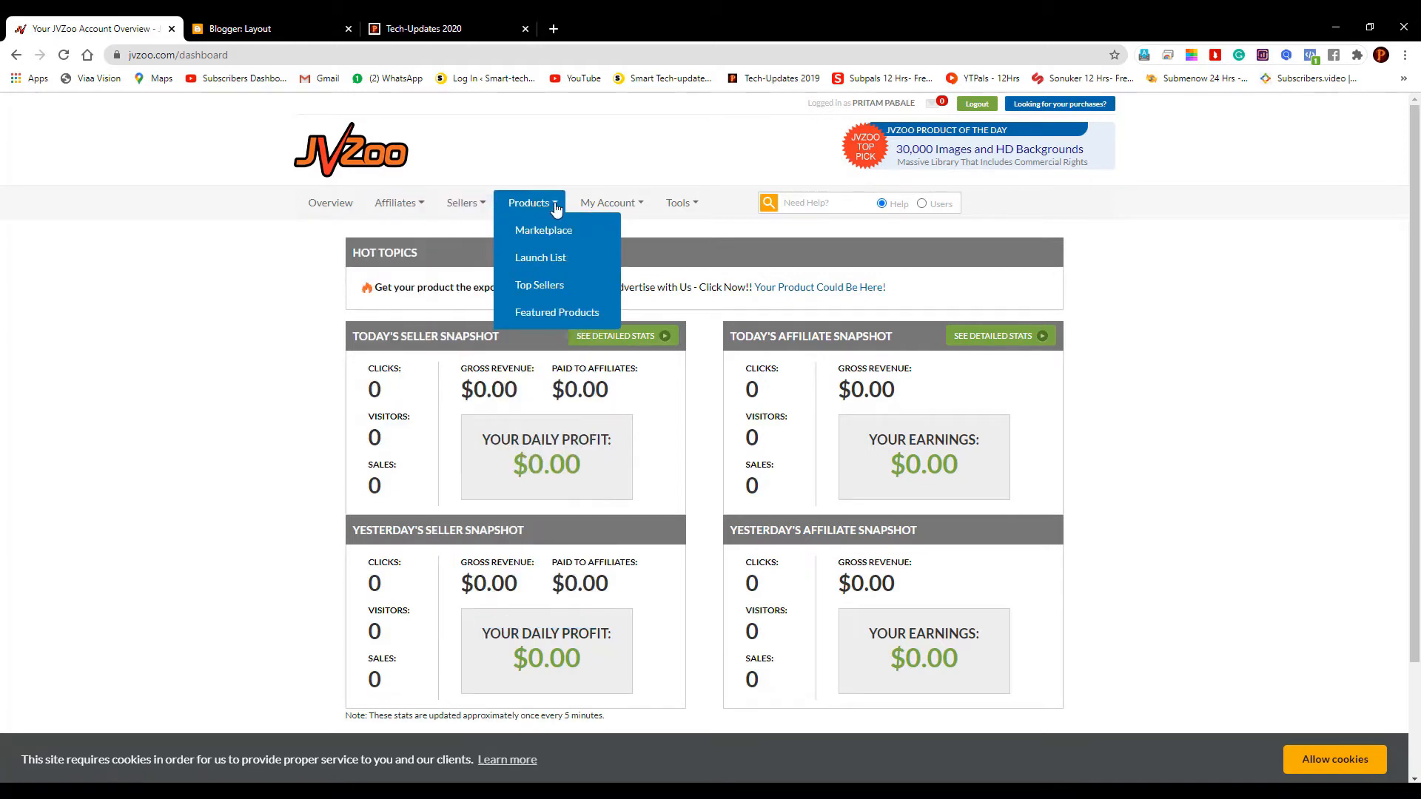
{"action": "left_click", "coordinate": [479, 205]}
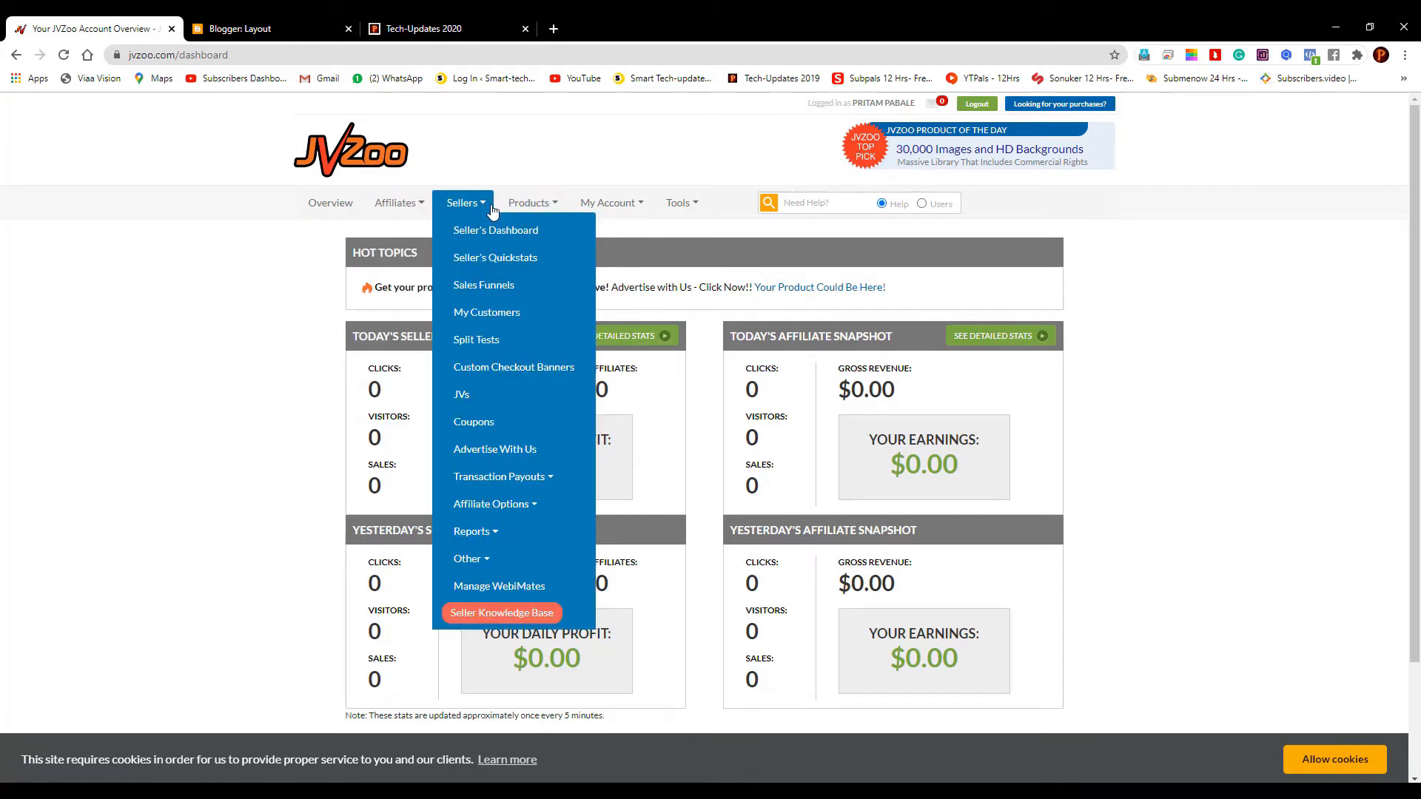
{"action": "left_click", "coordinate": [428, 210]}
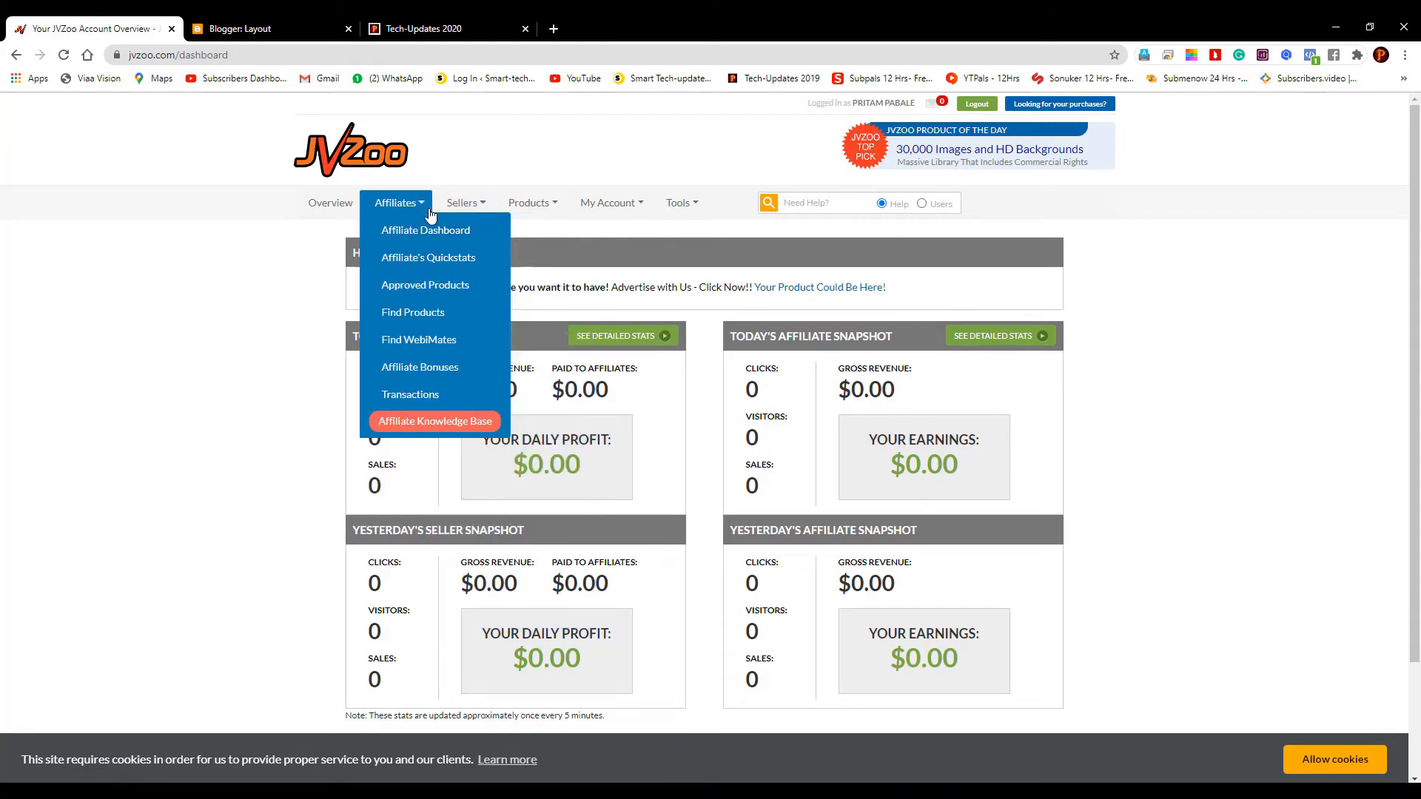
{"action": "left_click", "coordinate": [428, 286]}
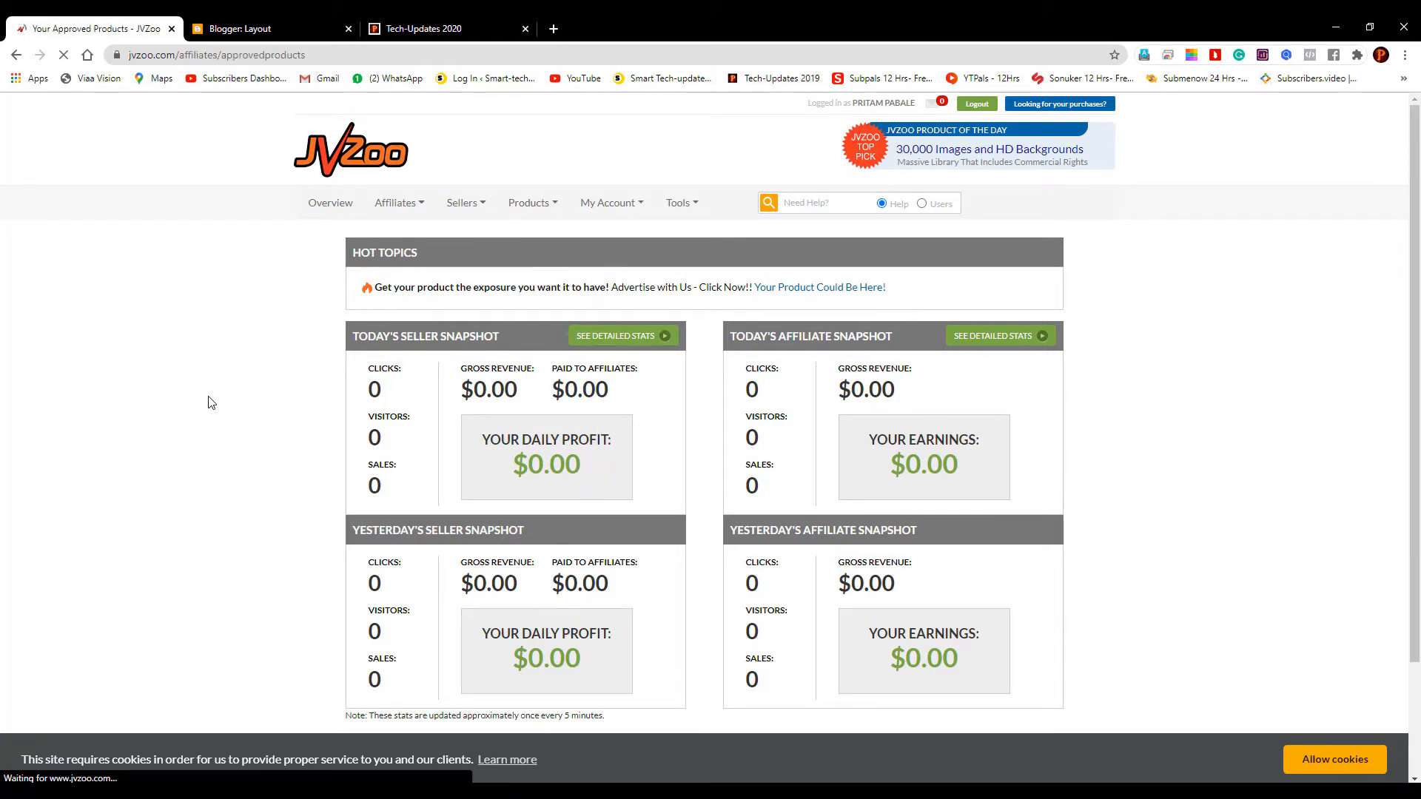
Copy the ProThemes Add On Membership - VideoMakerFX affiliate link and go to Blogger's Layout page
{"action": "scroll", "coordinate": [209, 400], "scroll_direction": "down", "scroll_amount": 5}
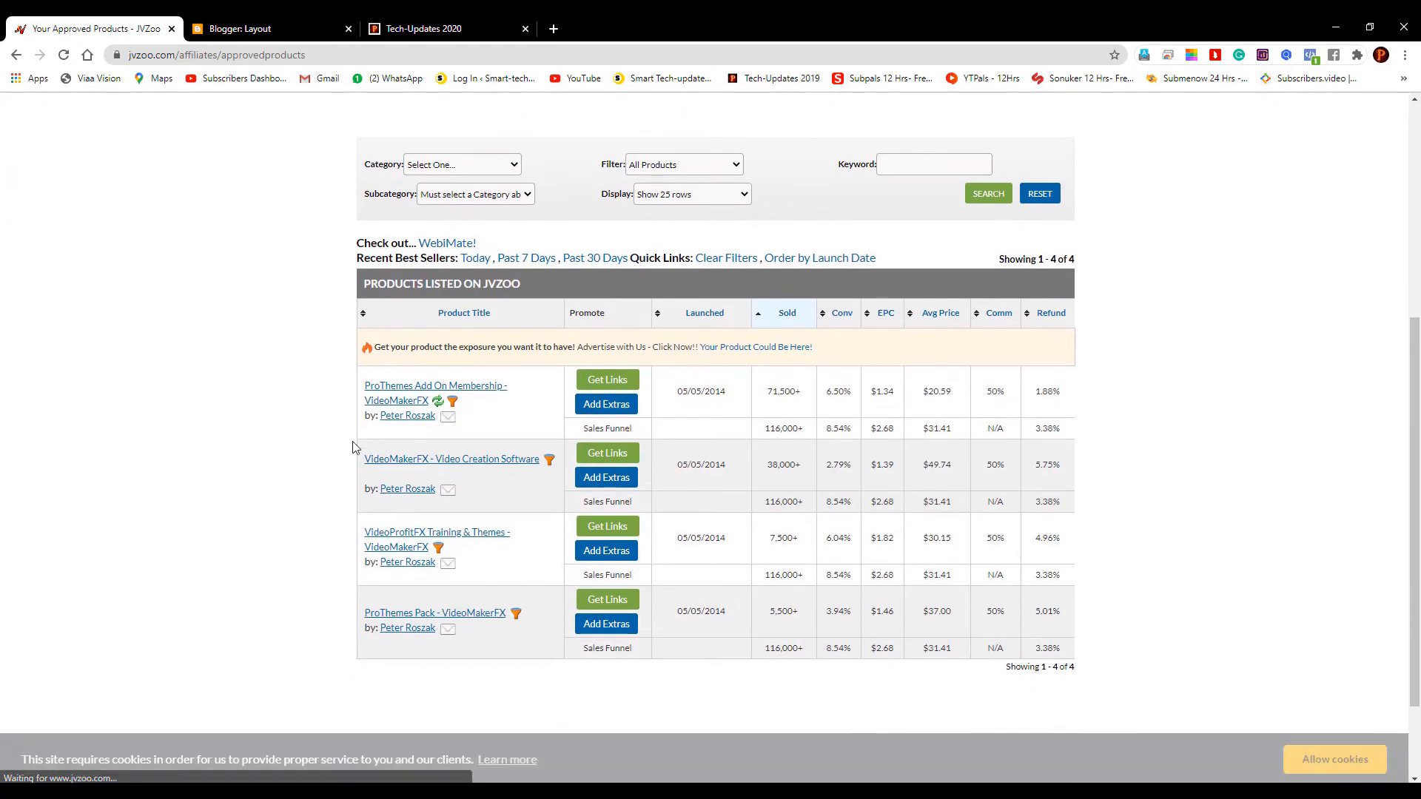
{"action": "scroll", "coordinate": [352, 447], "scroll_direction": "down", "scroll_amount": 2}
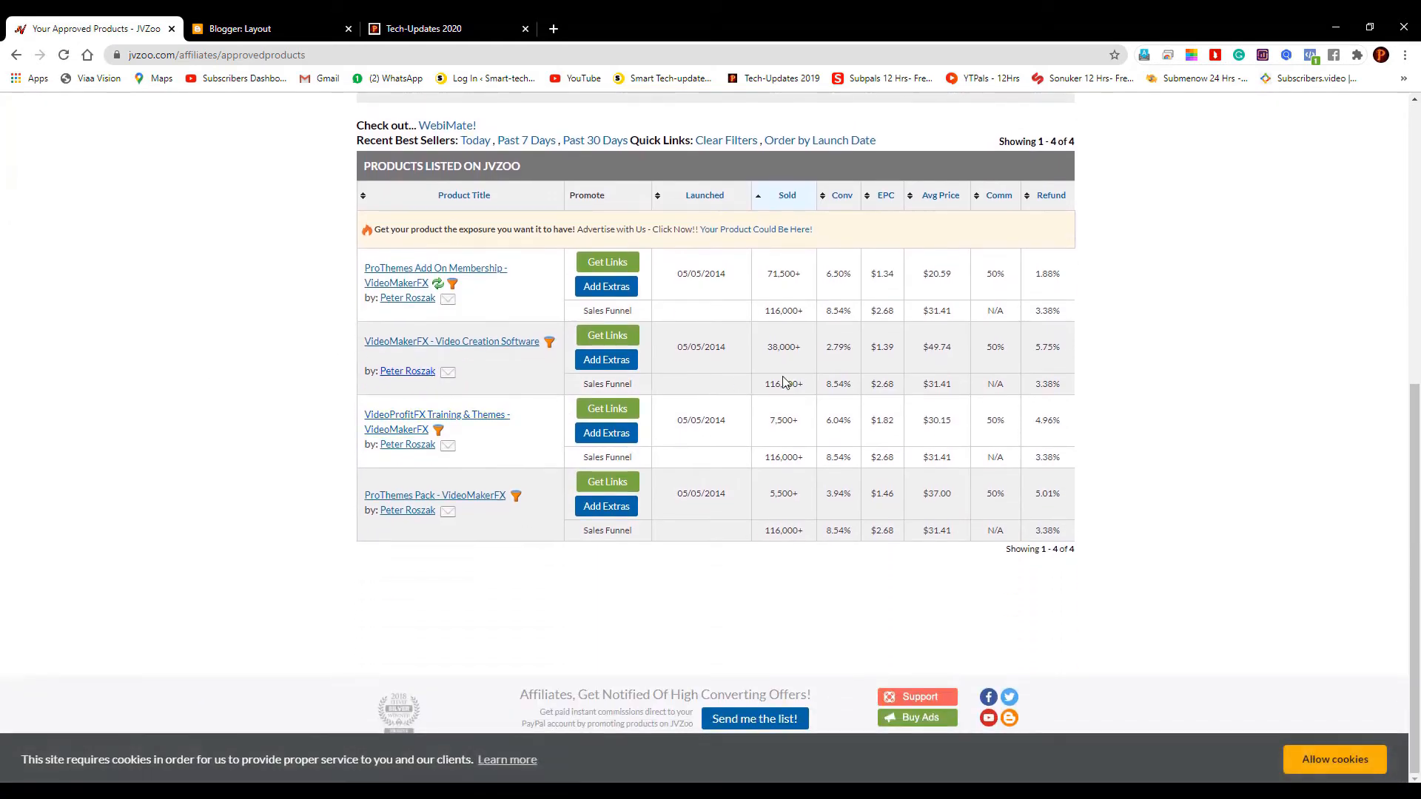
{"action": "left_click", "coordinate": [602, 266]}
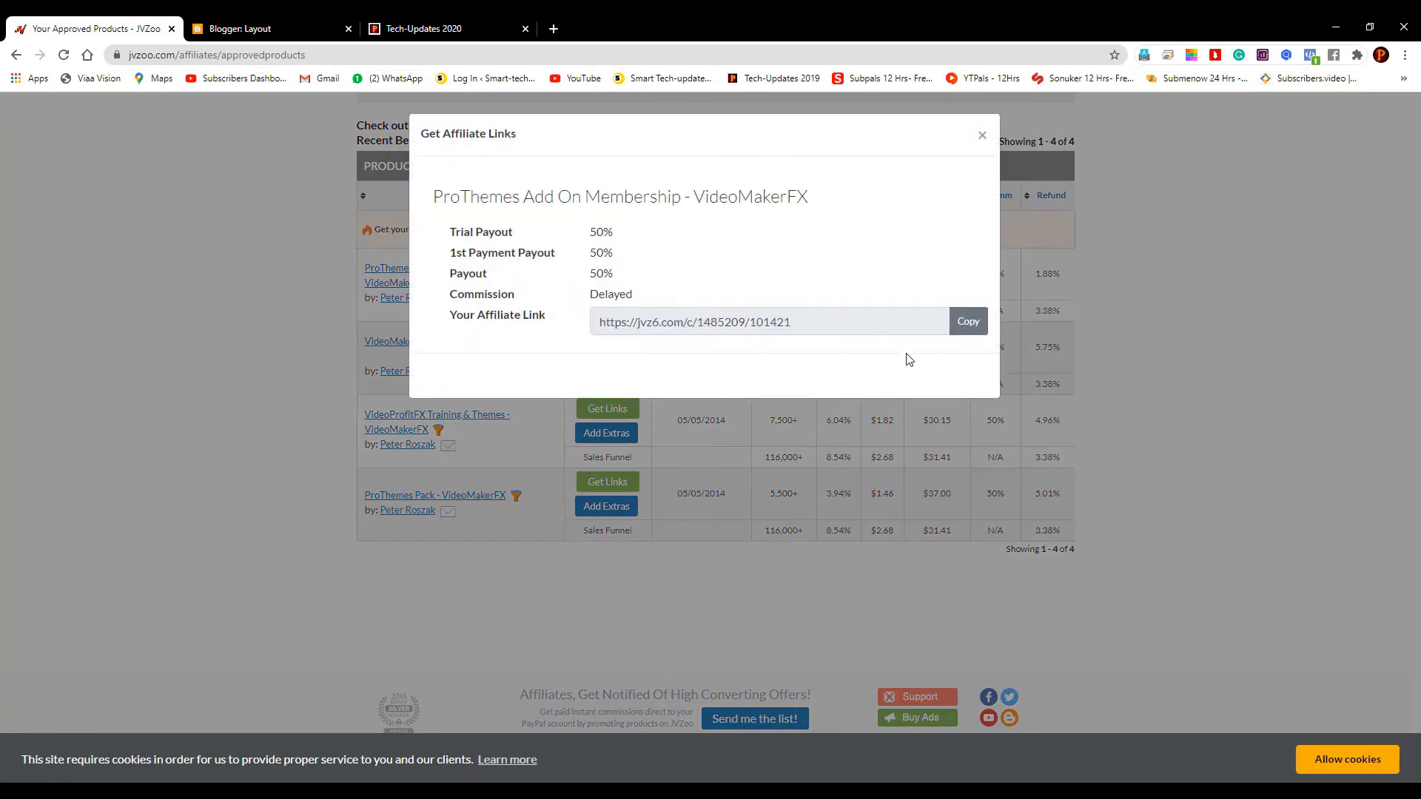
{"action": "left_click", "coordinate": [973, 326]}
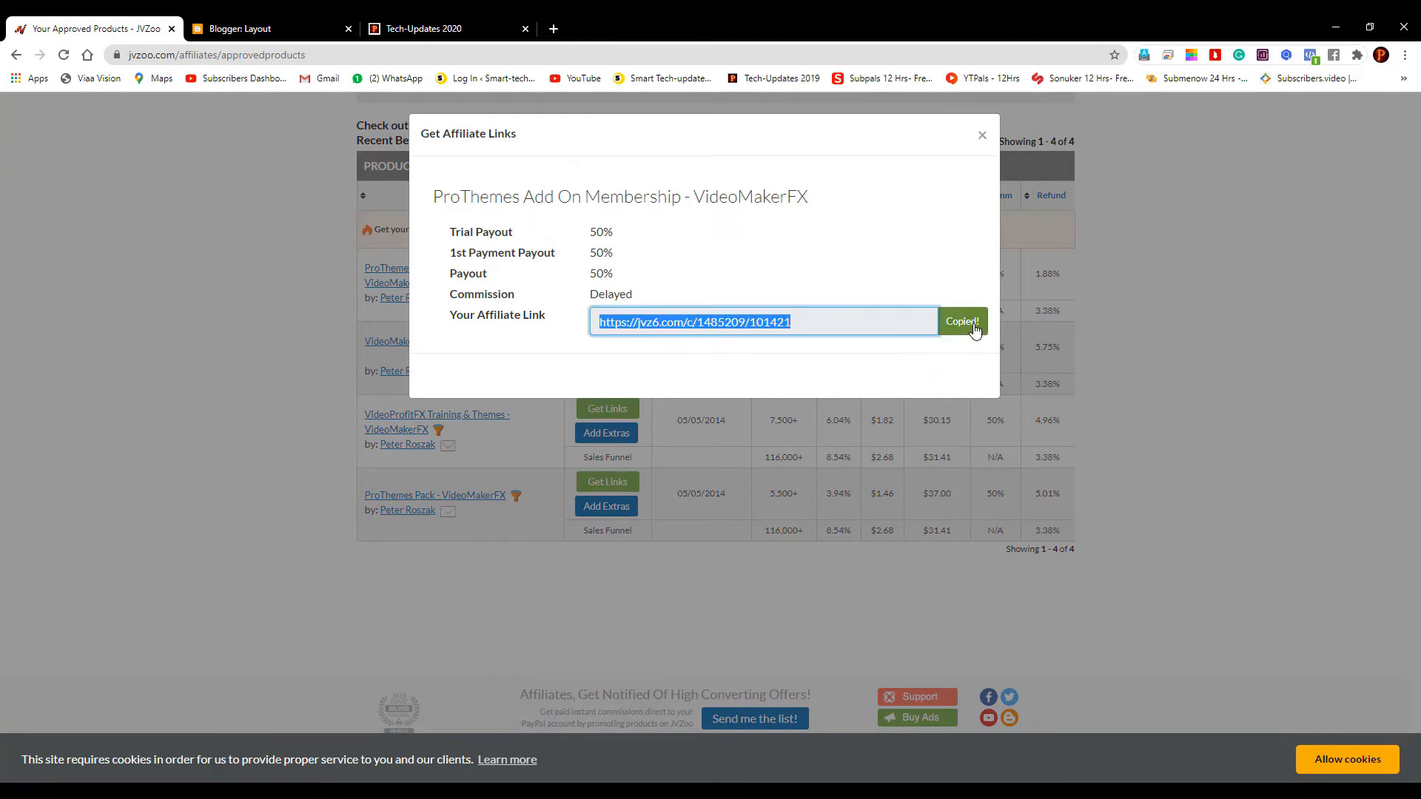
{"action": "left_click", "coordinate": [295, 17]}
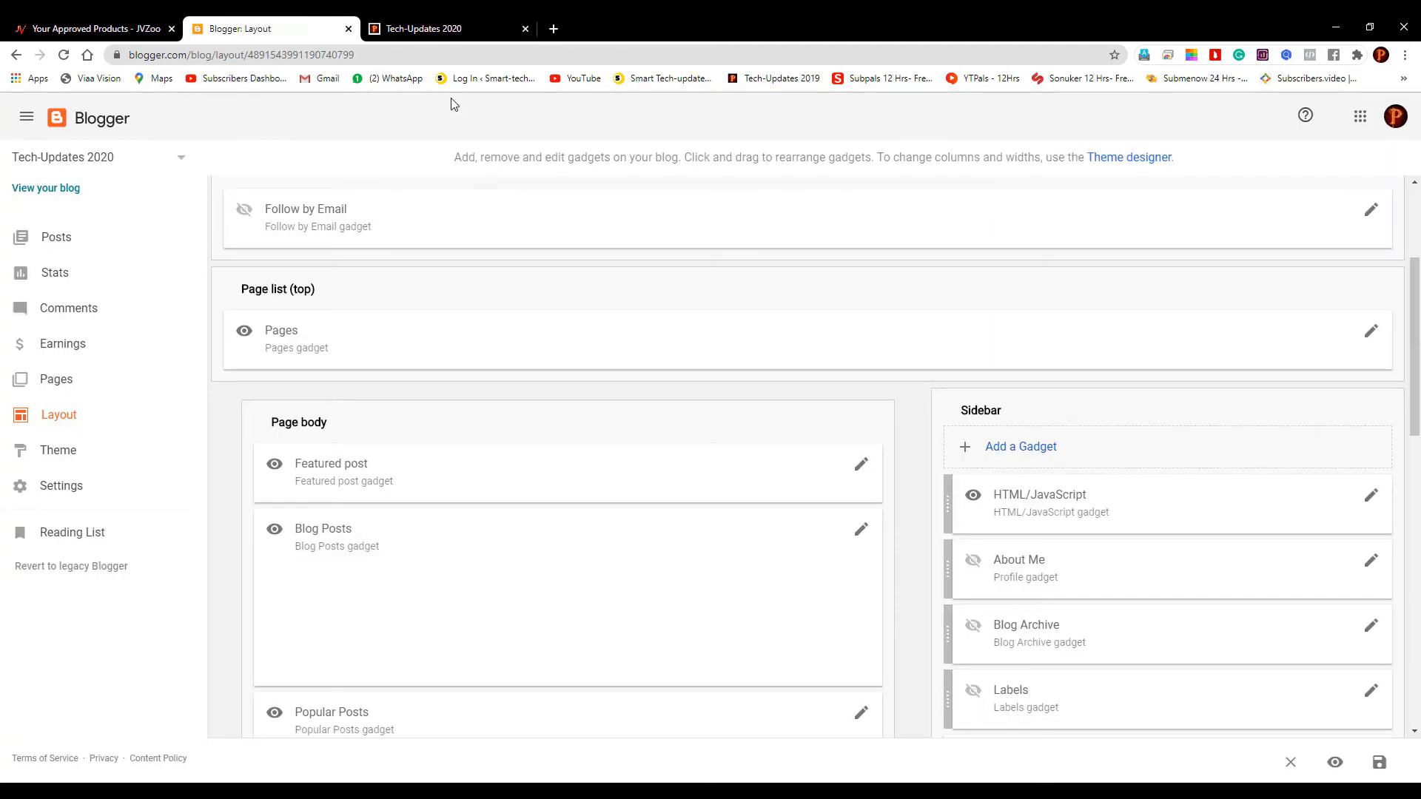
Inspect the sidebar HTML/JavaScript gadget's banner code, start adding a gadget, then return to JVZoo
{"action": "left_click", "coordinate": [1371, 496]}
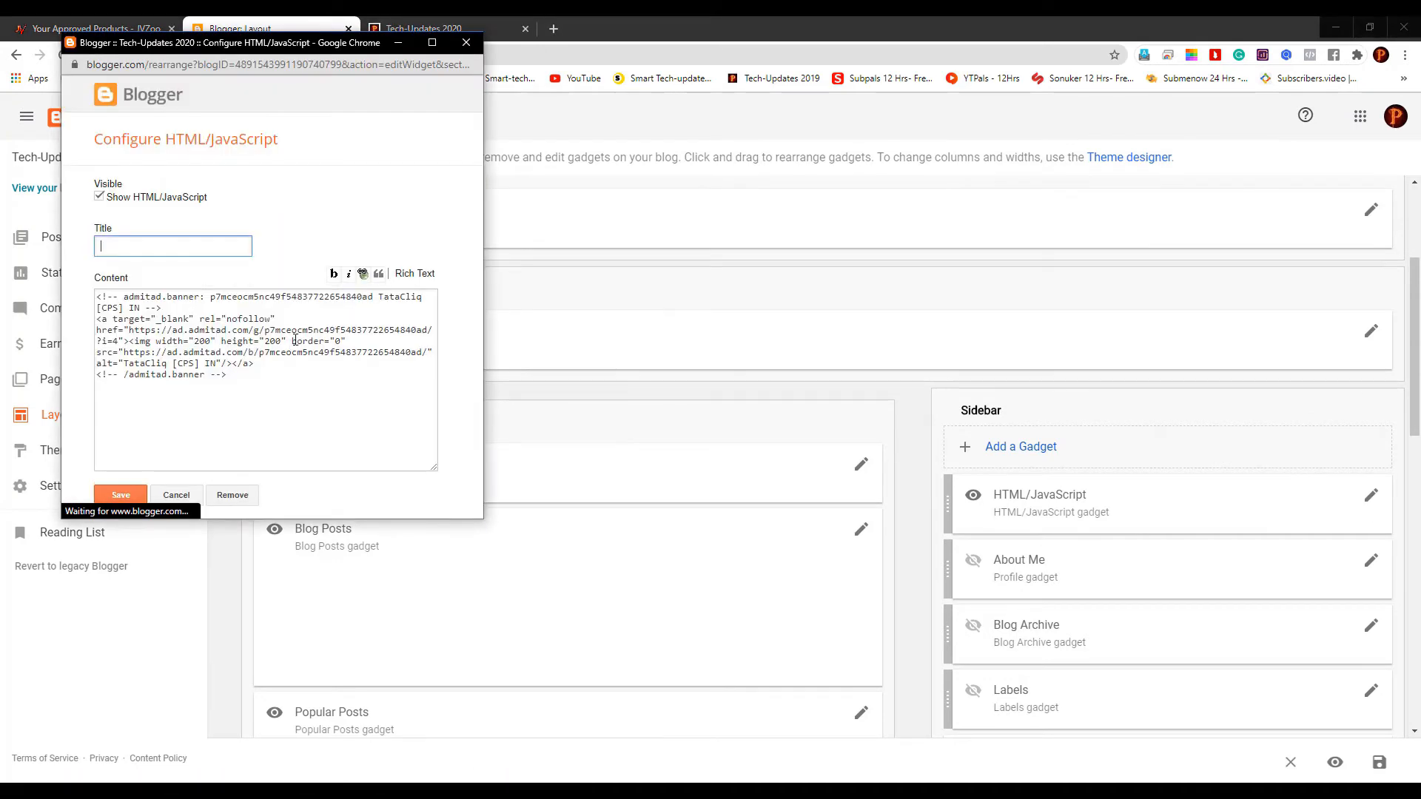
{"action": "left_click_drag", "start_coordinate": [316, 394], "coordinate": [99, 283]}
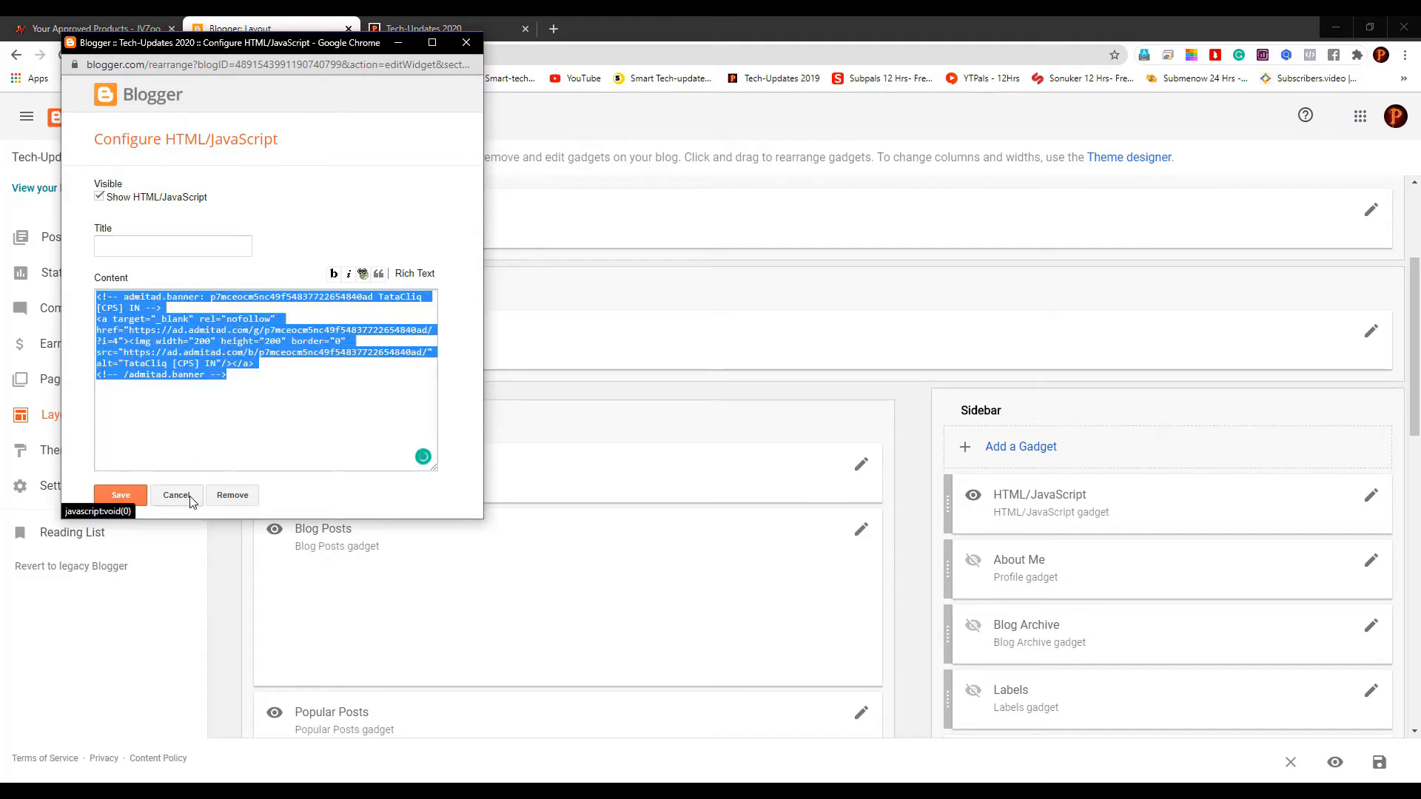
{"action": "left_click", "coordinate": [121, 495]}
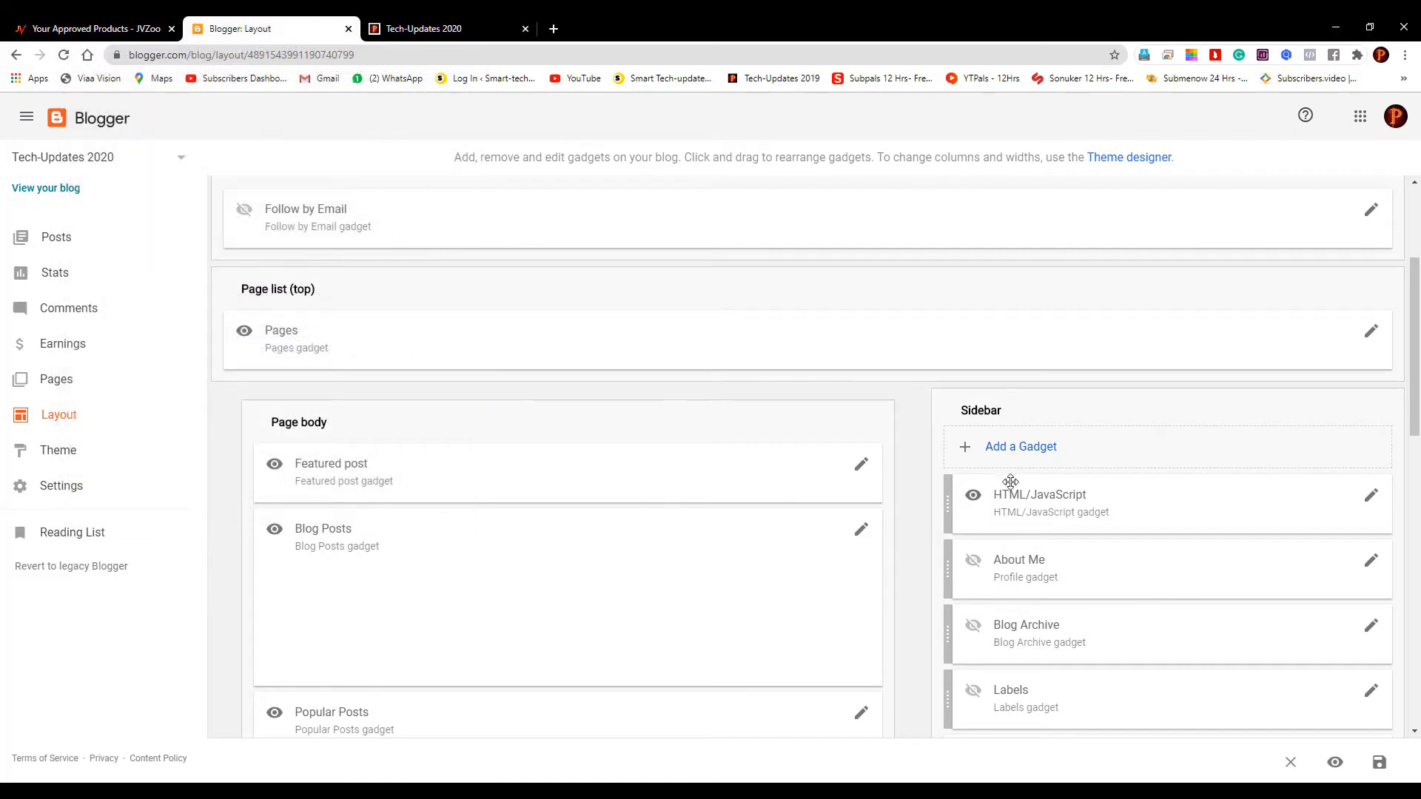
{"action": "left_click", "coordinate": [1023, 447]}
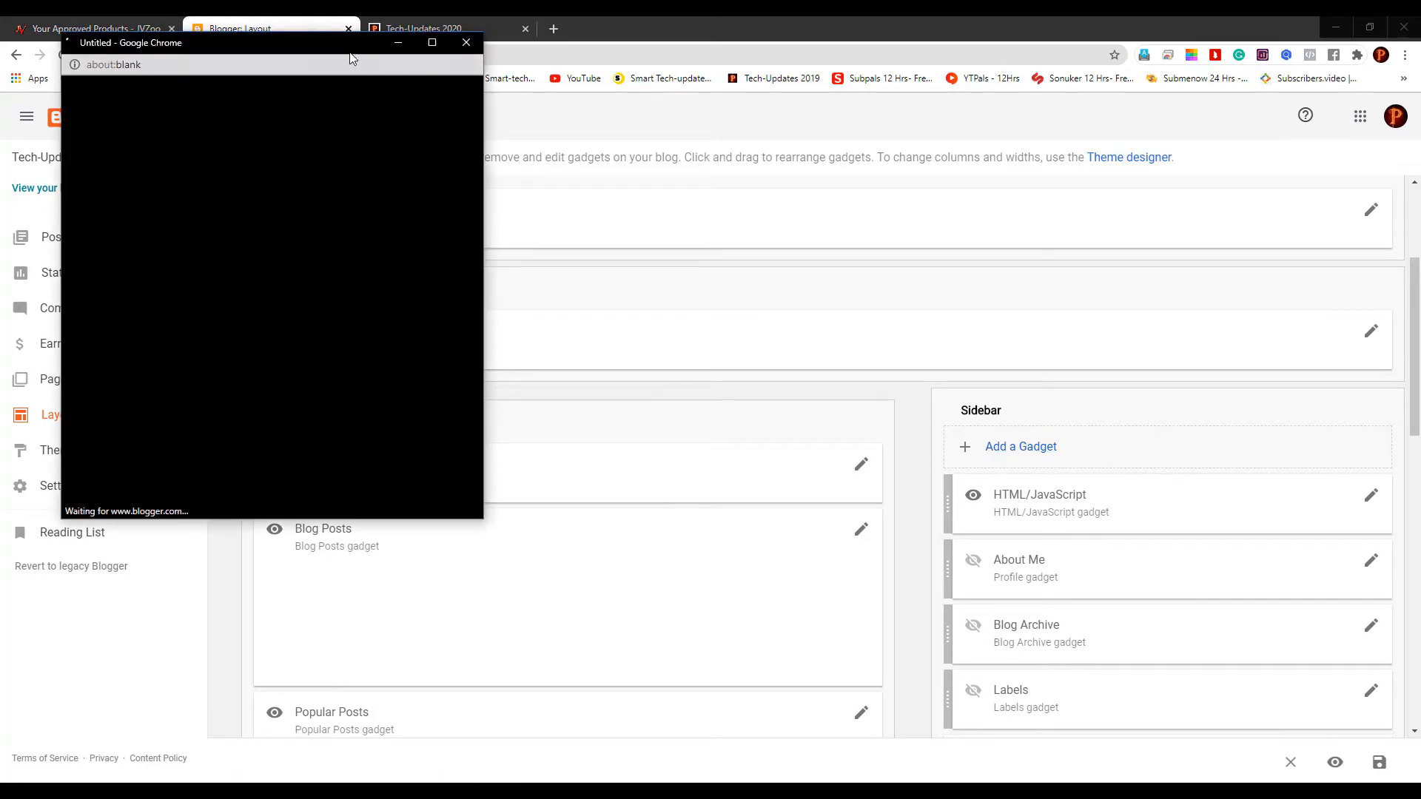
{"action": "left_click", "coordinate": [123, 22]}
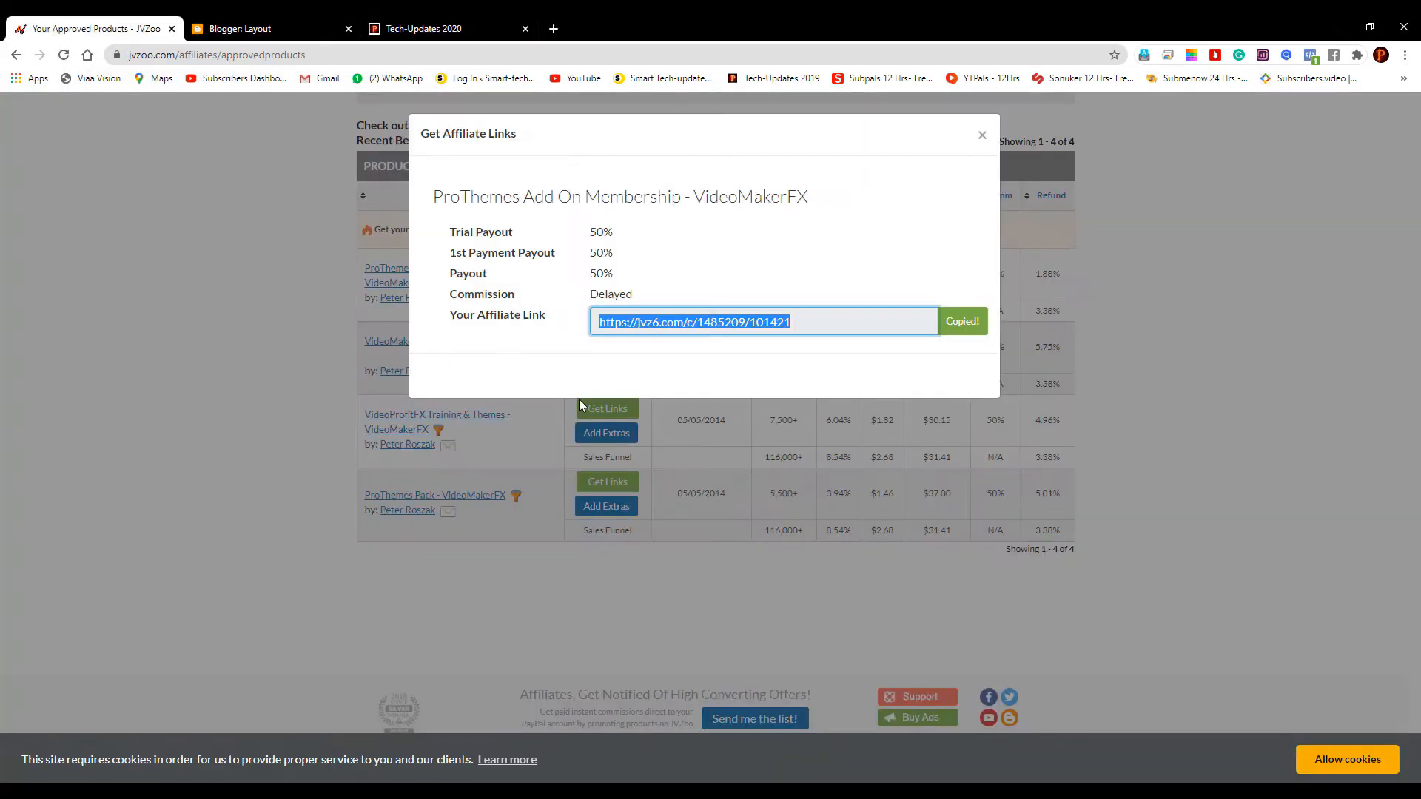
Copy the ProThemes Add On Membership affiliate link again after reopening its Get Links dialog
{"action": "left_click", "coordinate": [965, 328]}
{"action": "left_click", "coordinate": [1167, 322]}
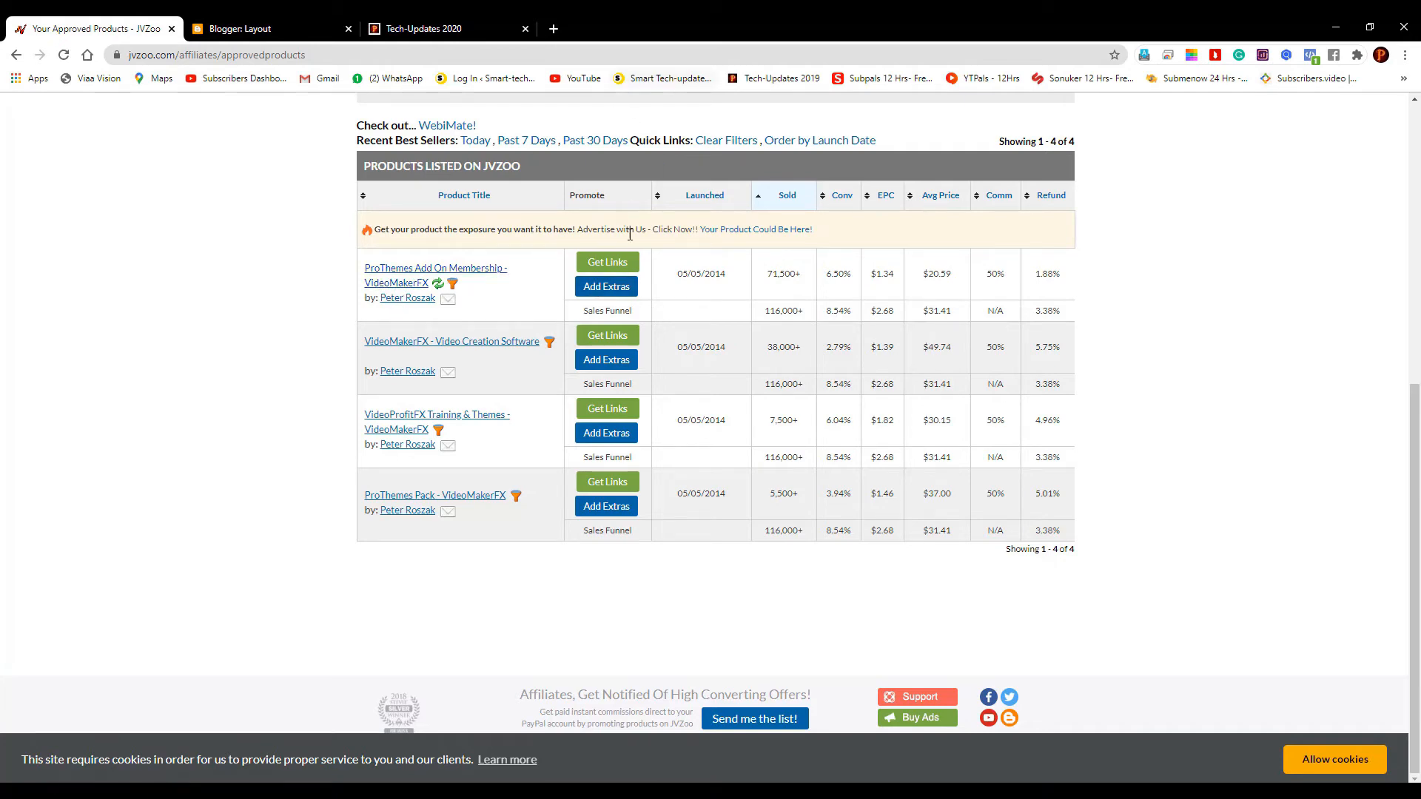
{"action": "left_click", "coordinate": [627, 265]}
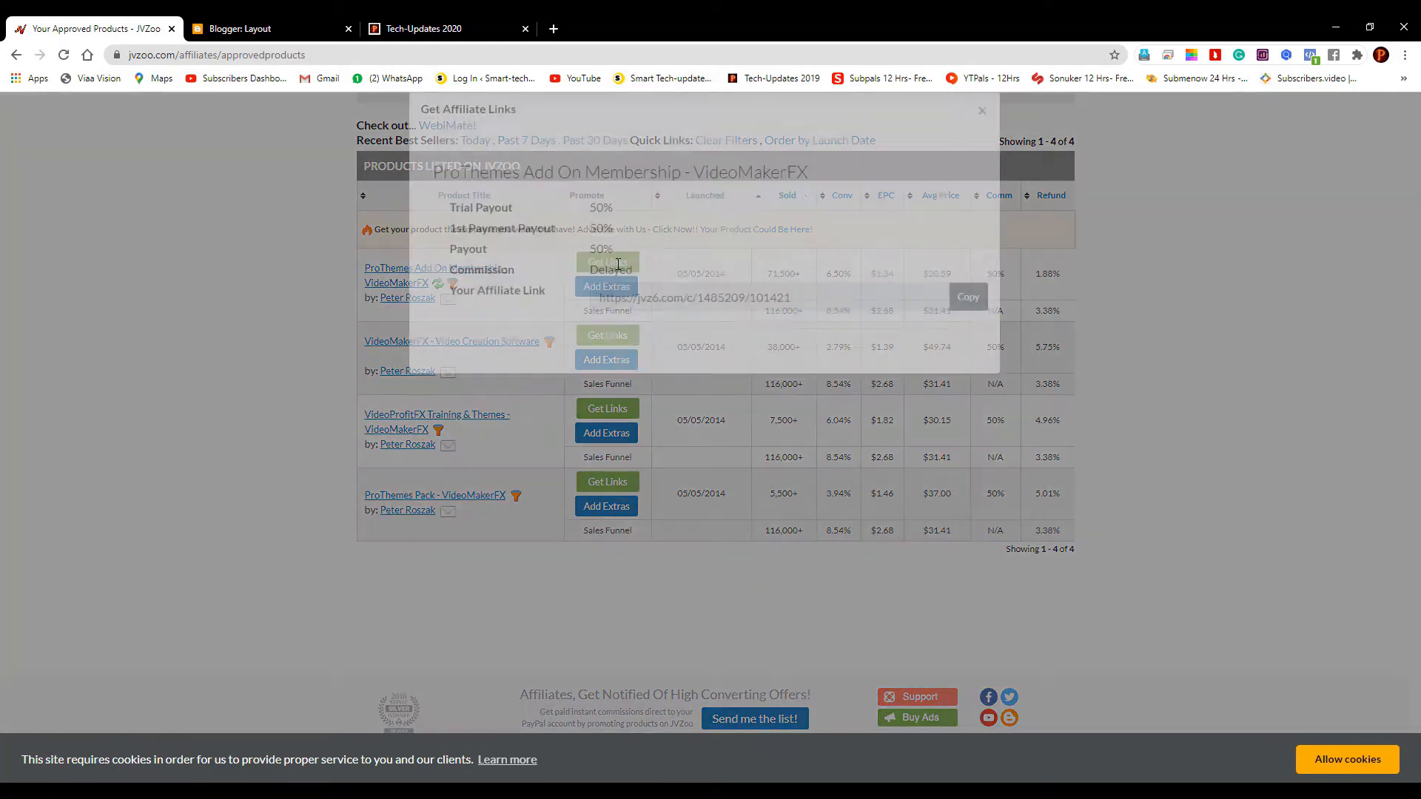
{"action": "left_click", "coordinate": [962, 323]}
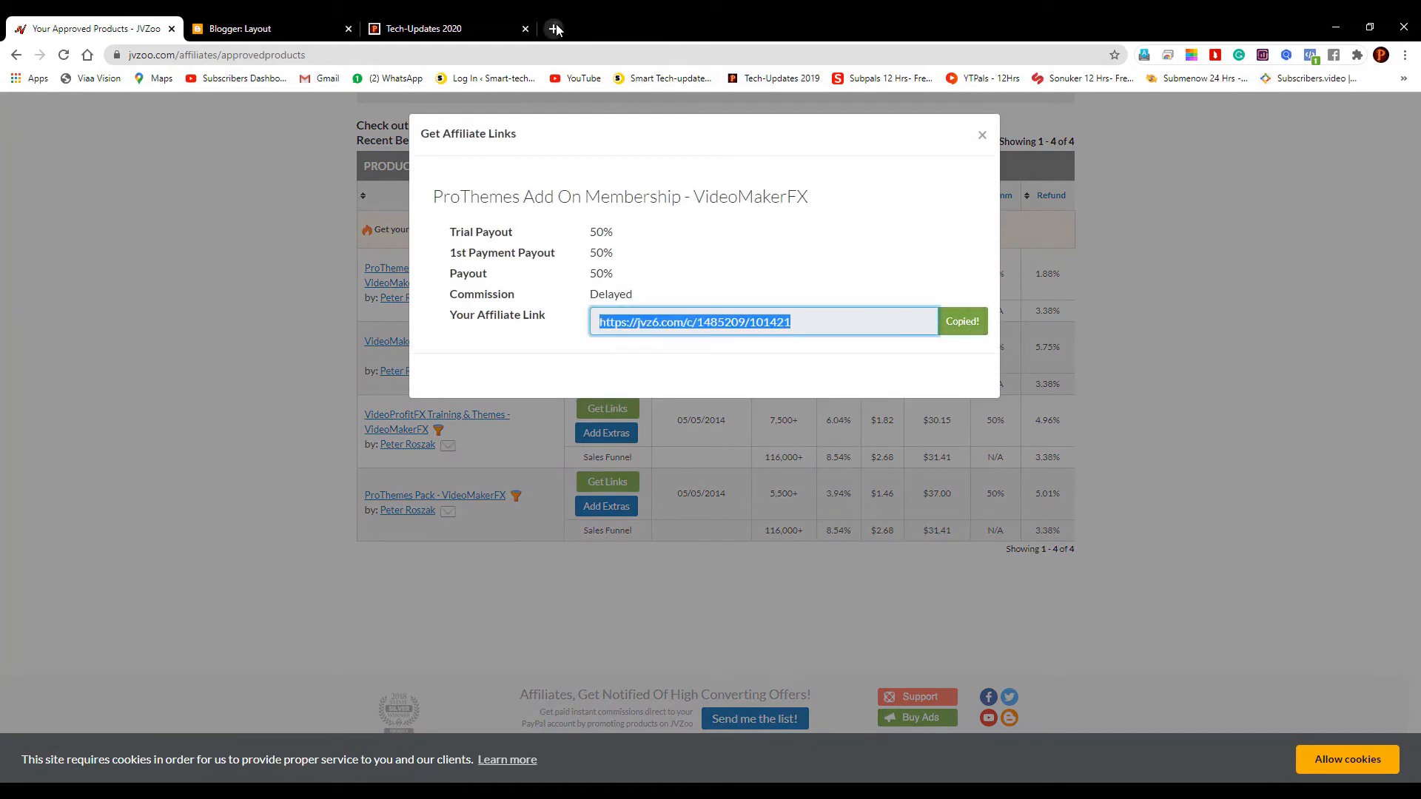
{"action": "left_click", "coordinate": [552, 26]}
Load the pasted affiliate link, scroll the VideoMakerFX ProThemes sales page, then close that tab
{"action": "key", "text": "ctrl+v"}
{"action": "key", "text": "Return"}
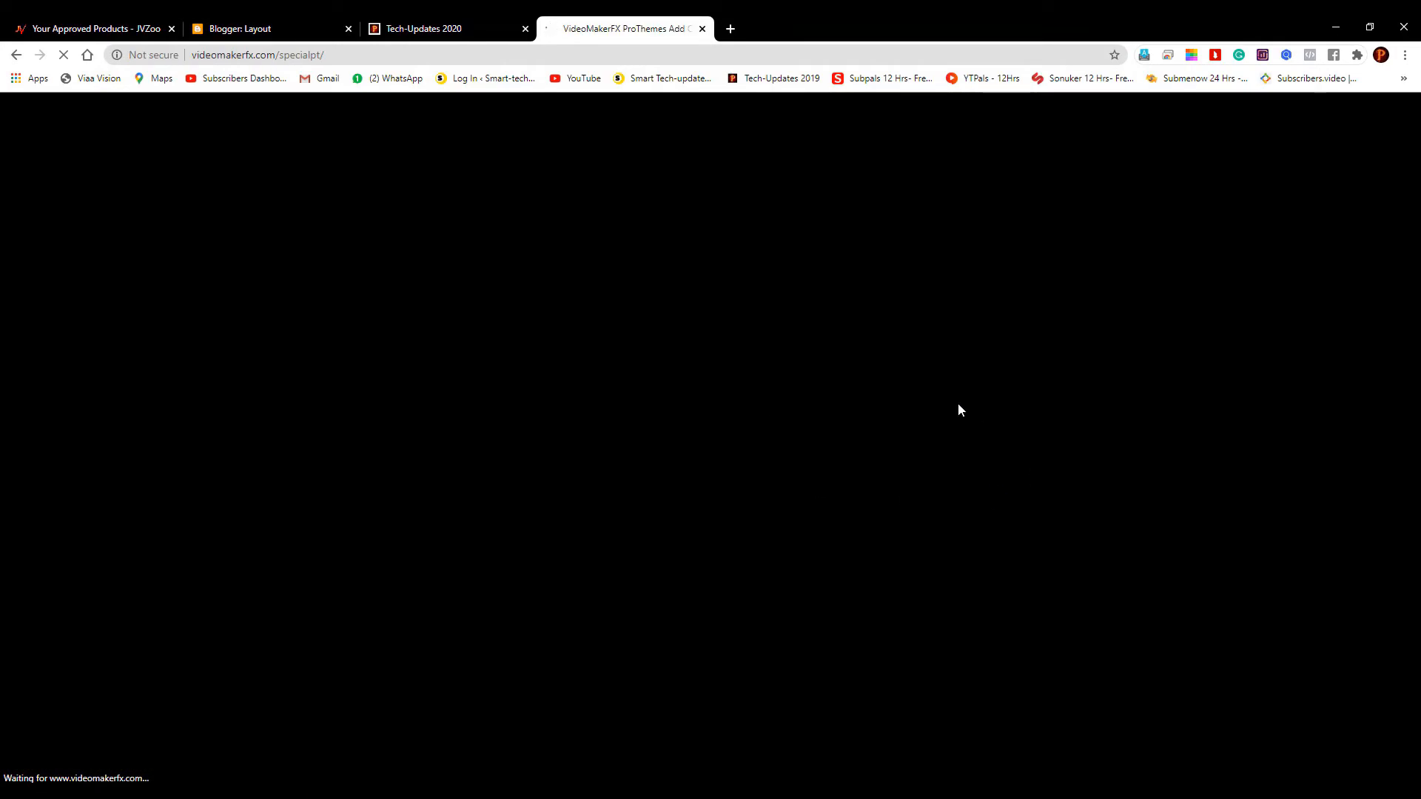
{"action": "scroll", "coordinate": [960, 401], "scroll_direction": "down", "scroll_amount": 4}
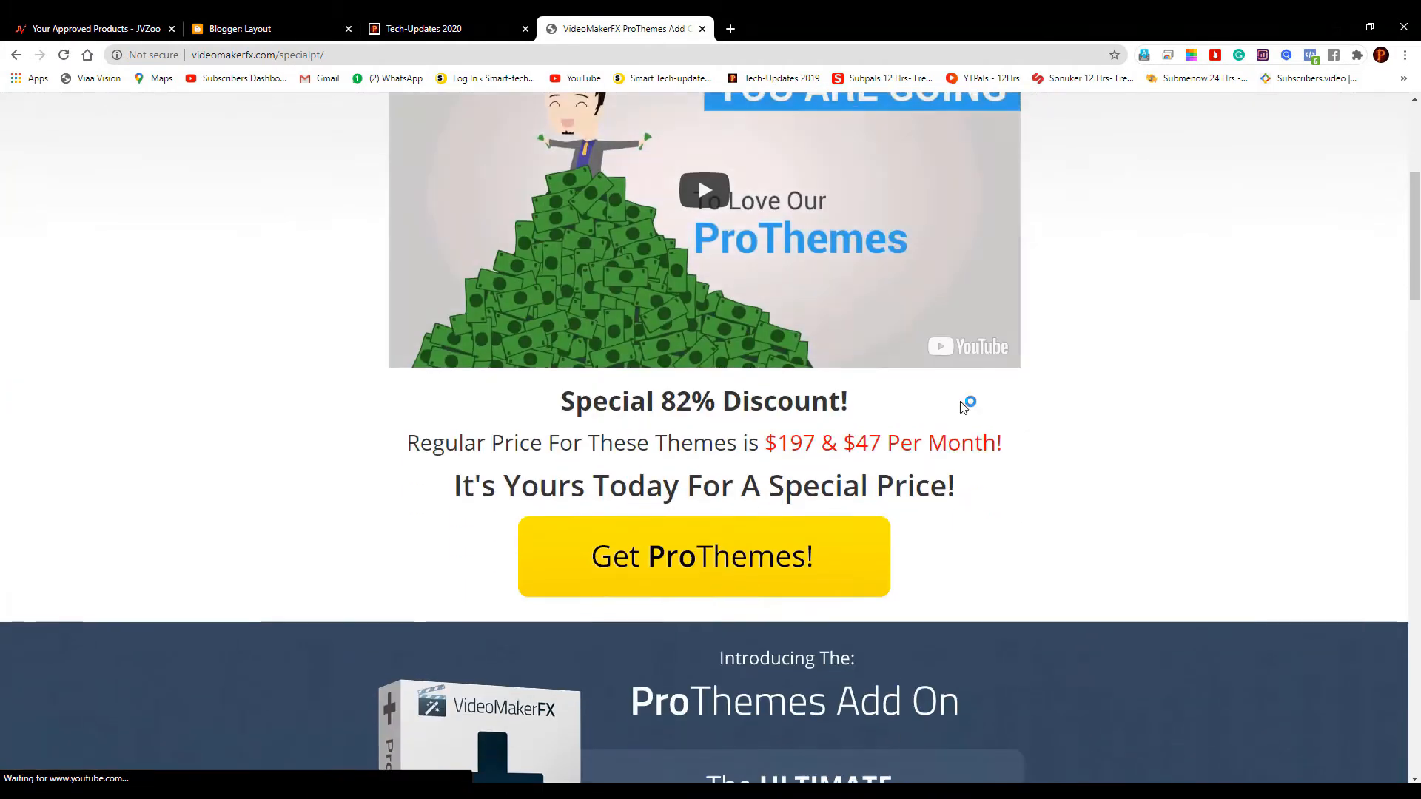
{"action": "scroll", "coordinate": [961, 401], "scroll_direction": "down", "scroll_amount": 18}
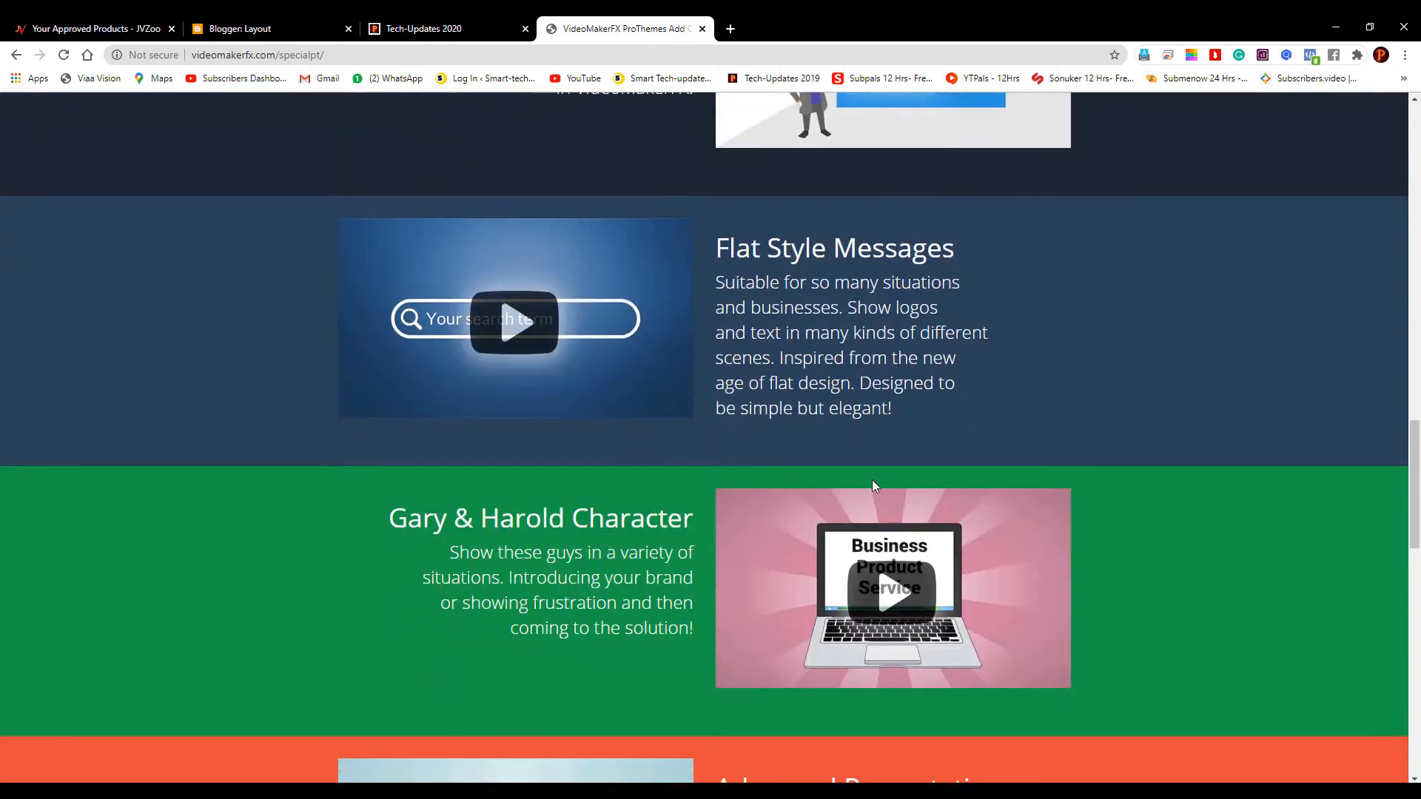
{"action": "scroll", "coordinate": [890, 473], "scroll_direction": "down", "scroll_amount": 6}
{"action": "scroll", "coordinate": [890, 473], "scroll_direction": "down", "scroll_amount": 6}
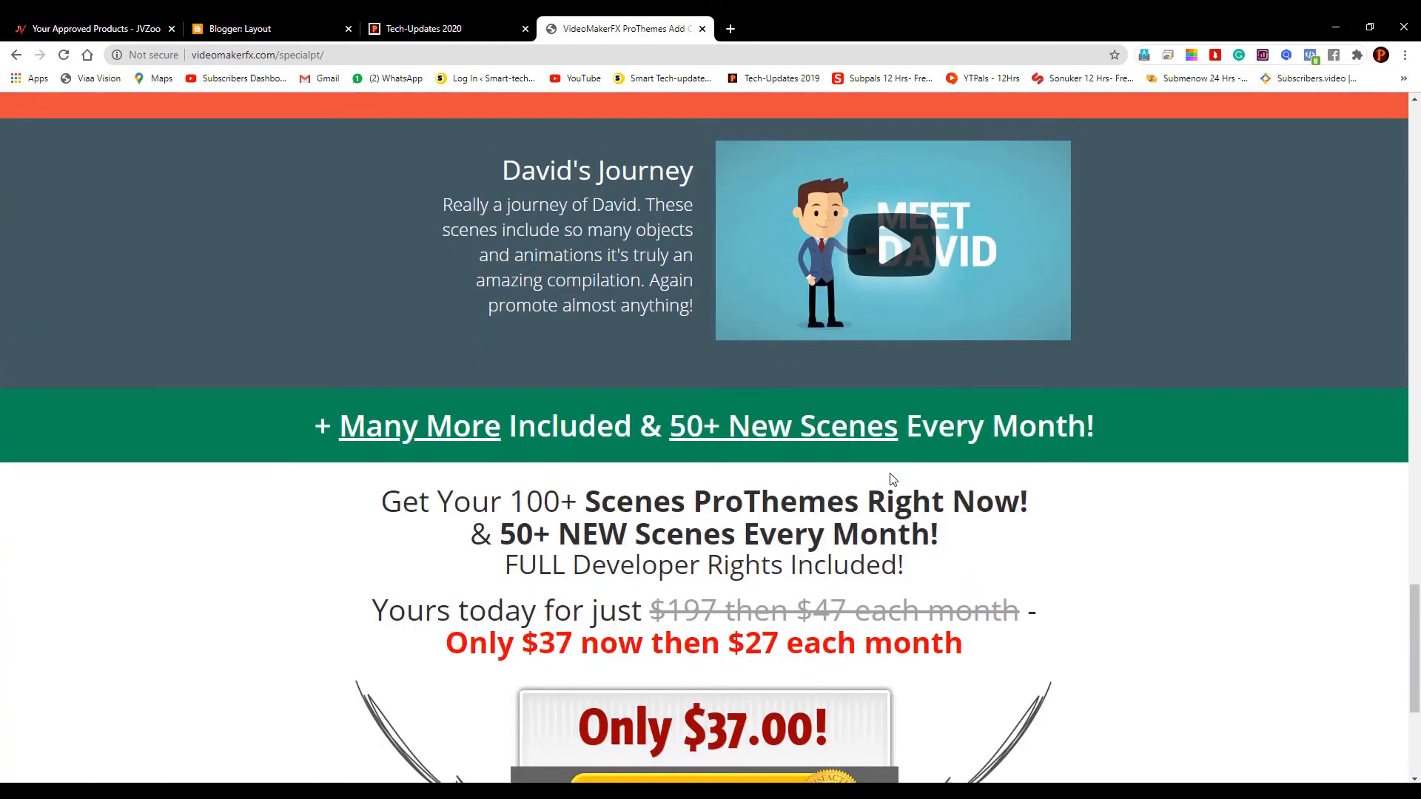
{"action": "scroll", "coordinate": [891, 477], "scroll_direction": "down", "scroll_amount": 4}
{"action": "scroll", "coordinate": [951, 476], "scroll_direction": "up", "scroll_amount": 20}
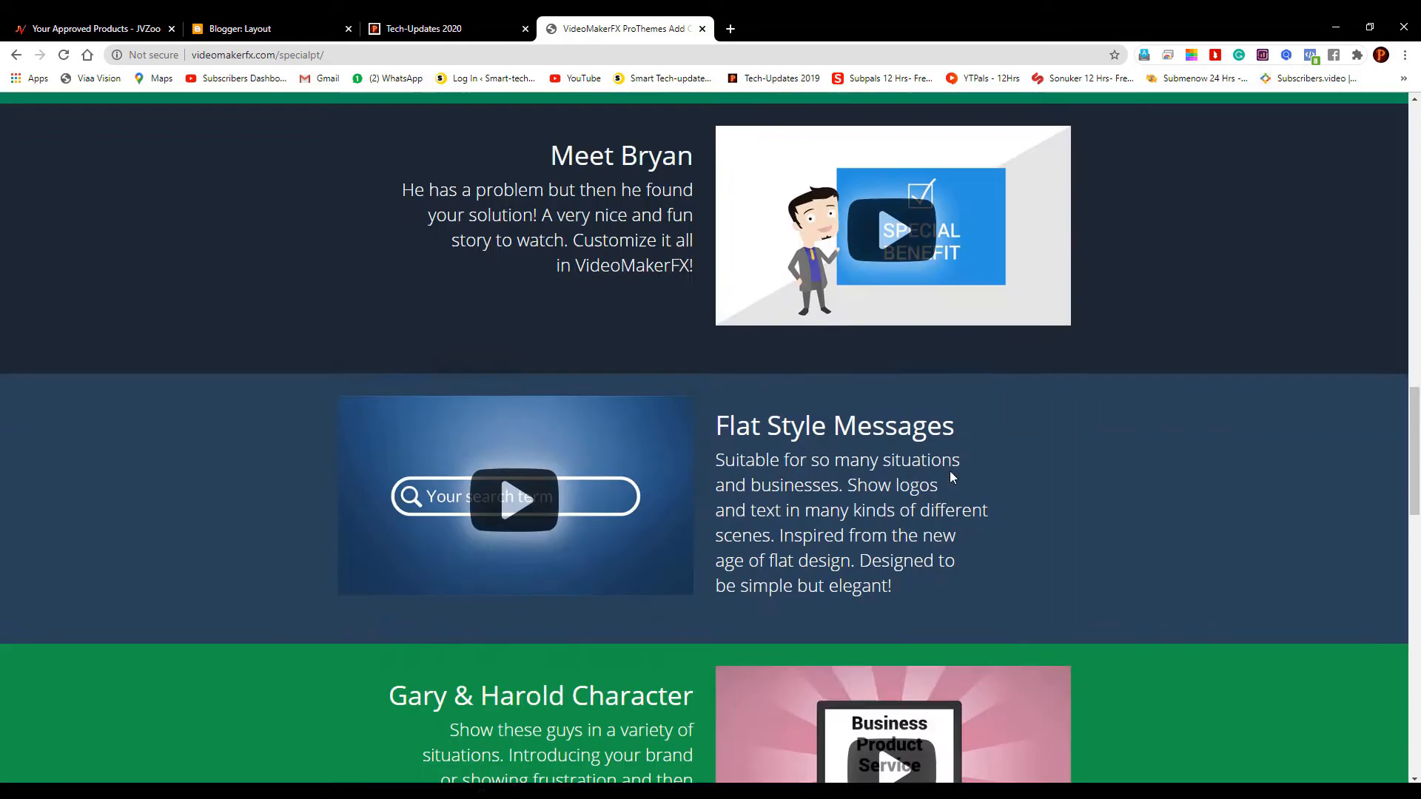
{"action": "scroll", "coordinate": [952, 477], "scroll_direction": "up", "scroll_amount": 9}
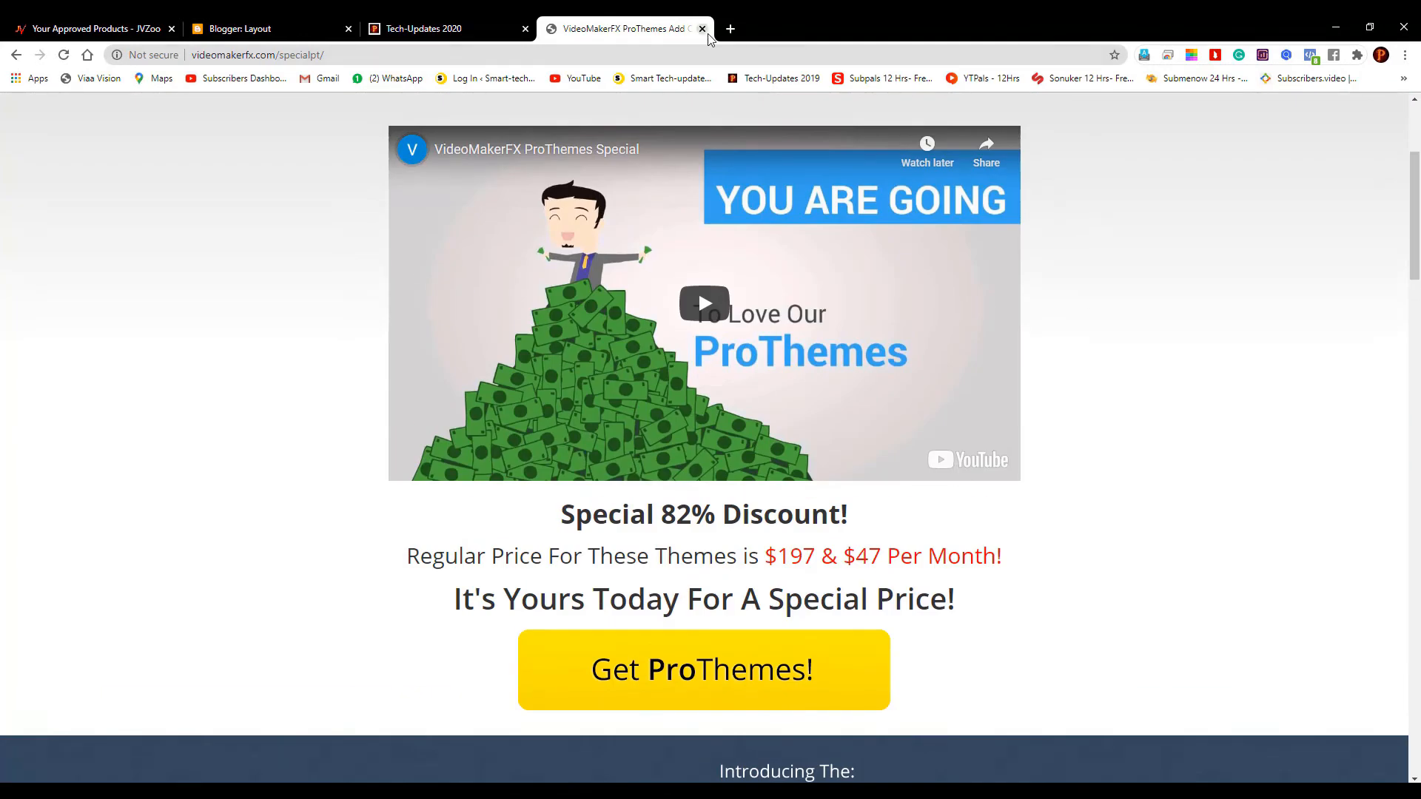
{"action": "left_click", "coordinate": [702, 28]}
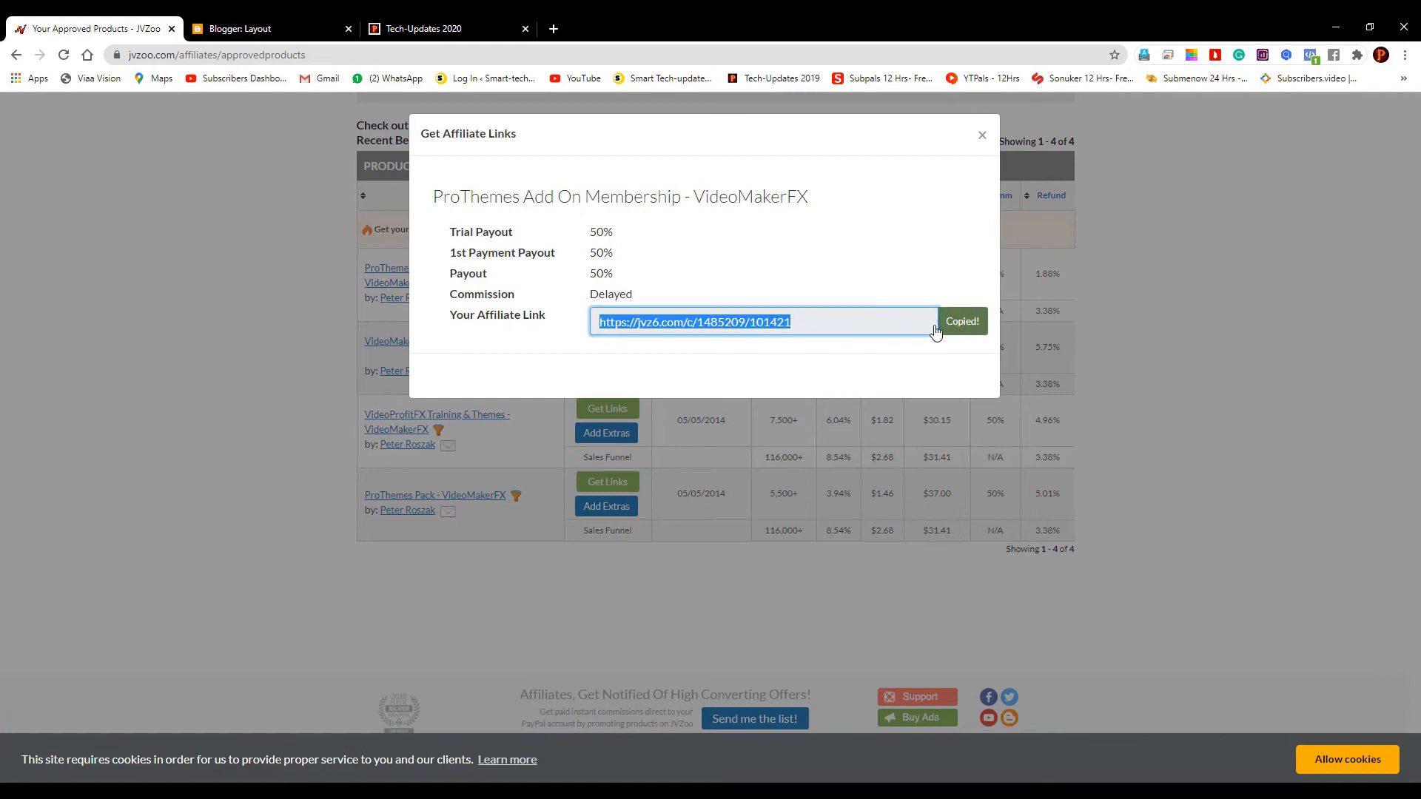
On Blogger's Layout page, open Add a Gadget for the sidebar and find the Text gadget
{"action": "left_click", "coordinate": [286, 21]}
{"action": "scroll", "coordinate": [1145, 593], "scroll_direction": "down", "scroll_amount": 5}
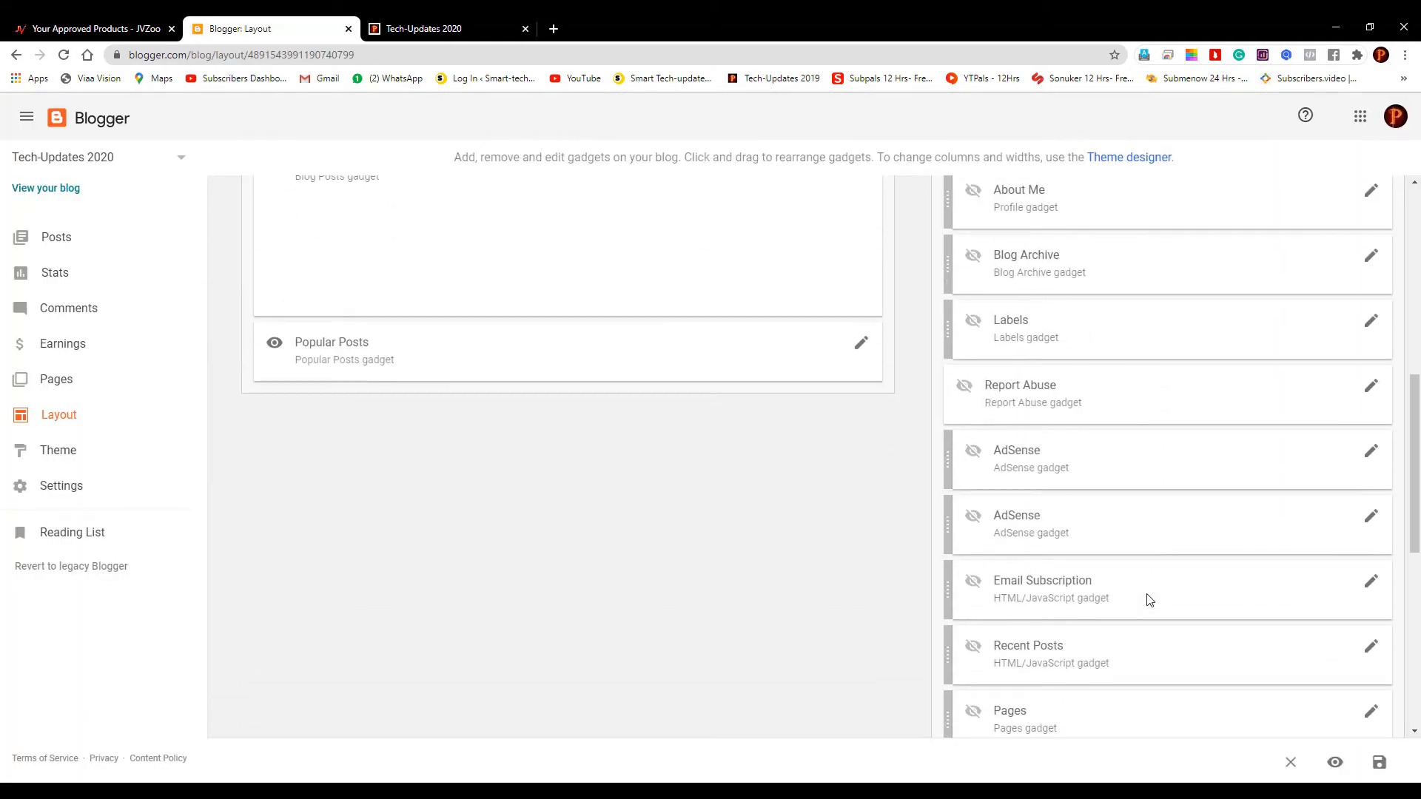
{"action": "scroll", "coordinate": [1148, 599], "scroll_direction": "up", "scroll_amount": 4}
{"action": "left_click", "coordinate": [1016, 370]}
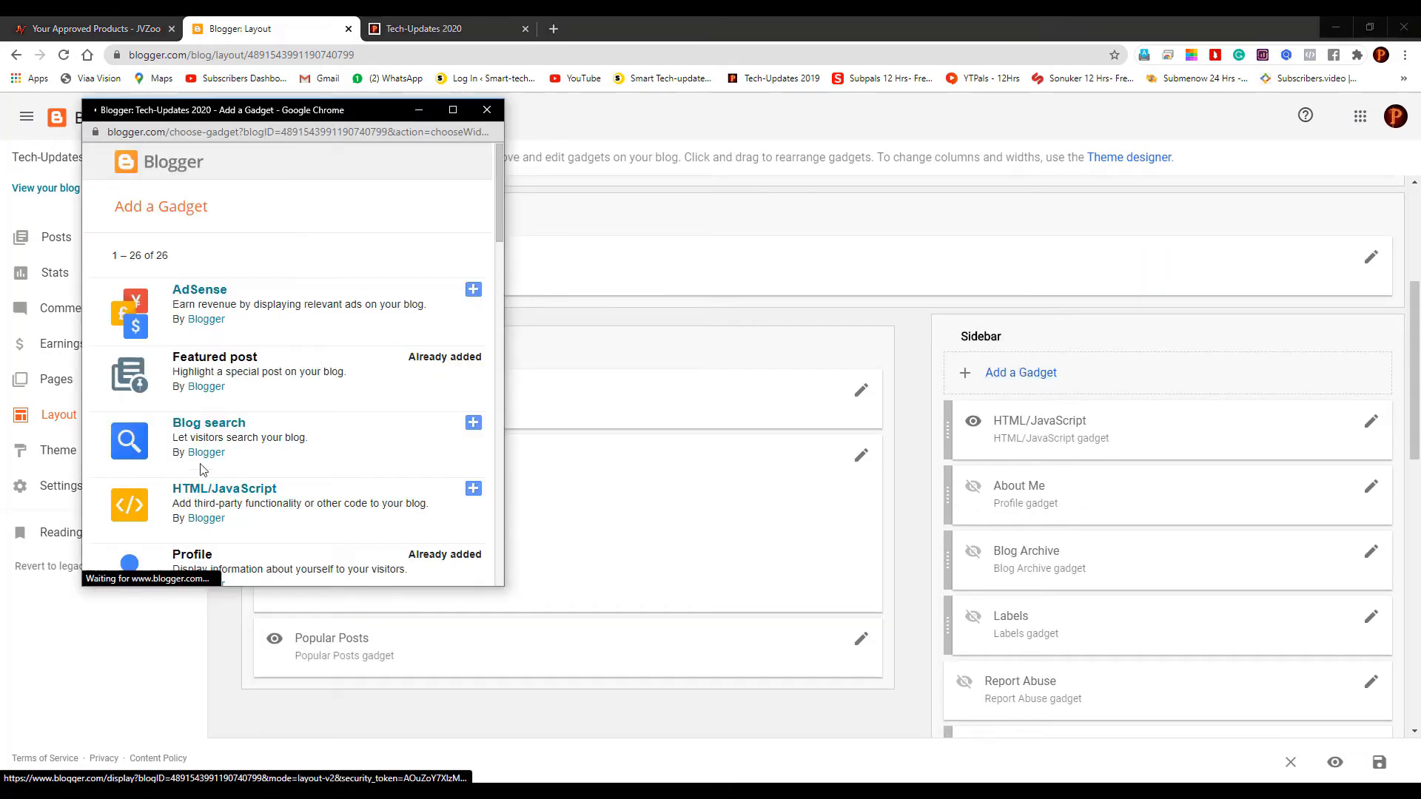
{"action": "scroll", "coordinate": [281, 401], "scroll_direction": "down", "scroll_amount": 4}
{"action": "scroll", "coordinate": [282, 400], "scroll_direction": "up", "scroll_amount": 4}
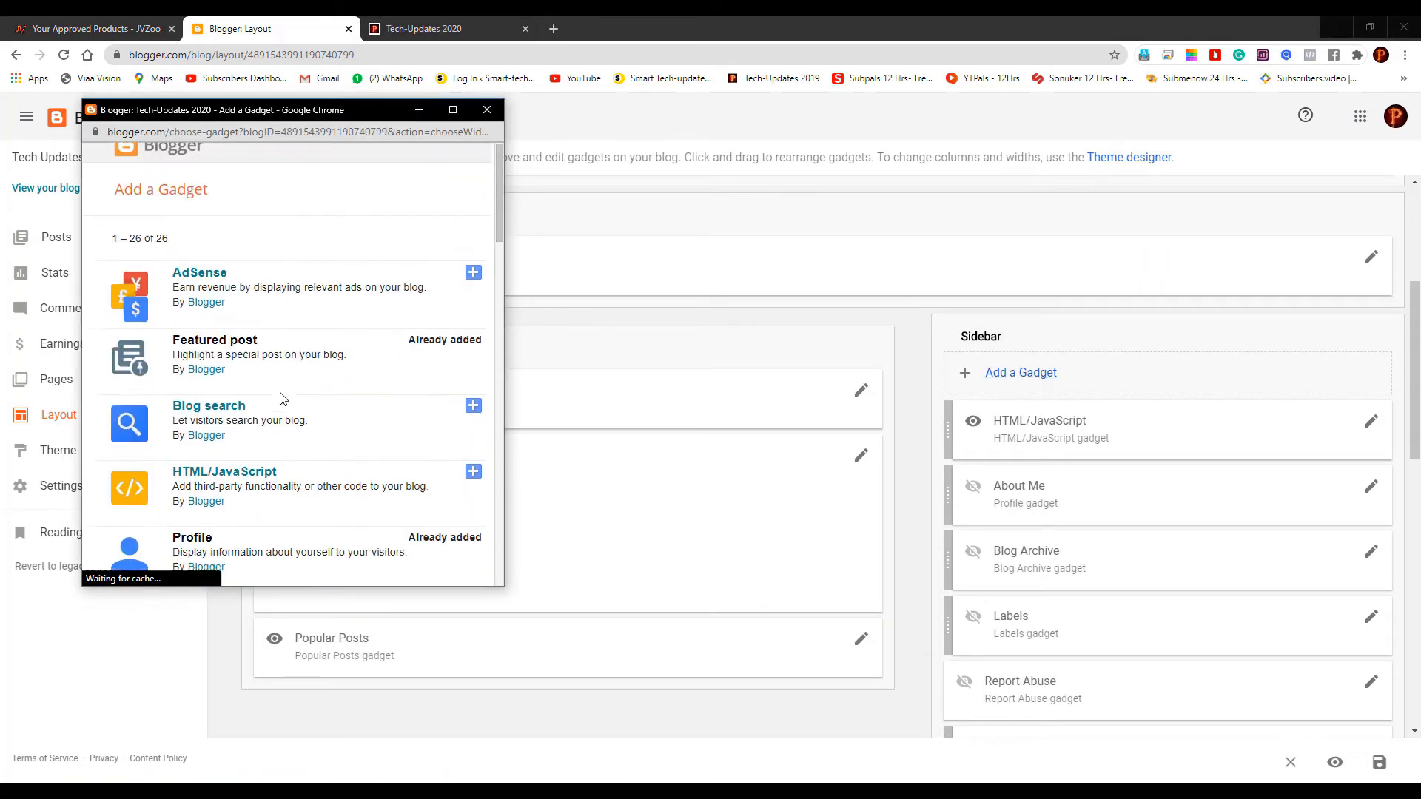
{"action": "scroll", "coordinate": [281, 399], "scroll_direction": "down", "scroll_amount": 8}
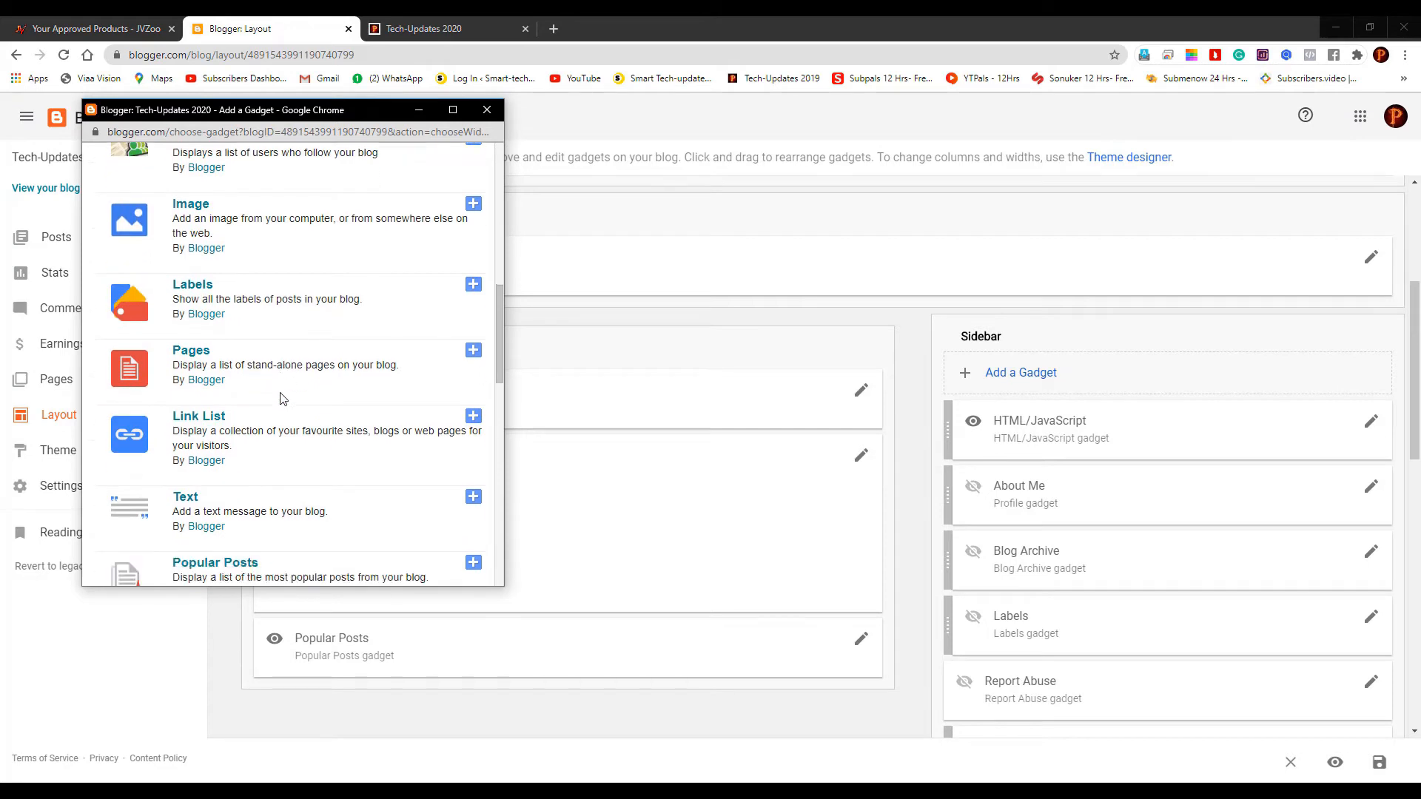
{"action": "scroll", "coordinate": [282, 399], "scroll_direction": "down", "scroll_amount": 3}
{"action": "scroll", "coordinate": [282, 399], "scroll_direction": "down", "scroll_amount": 1}
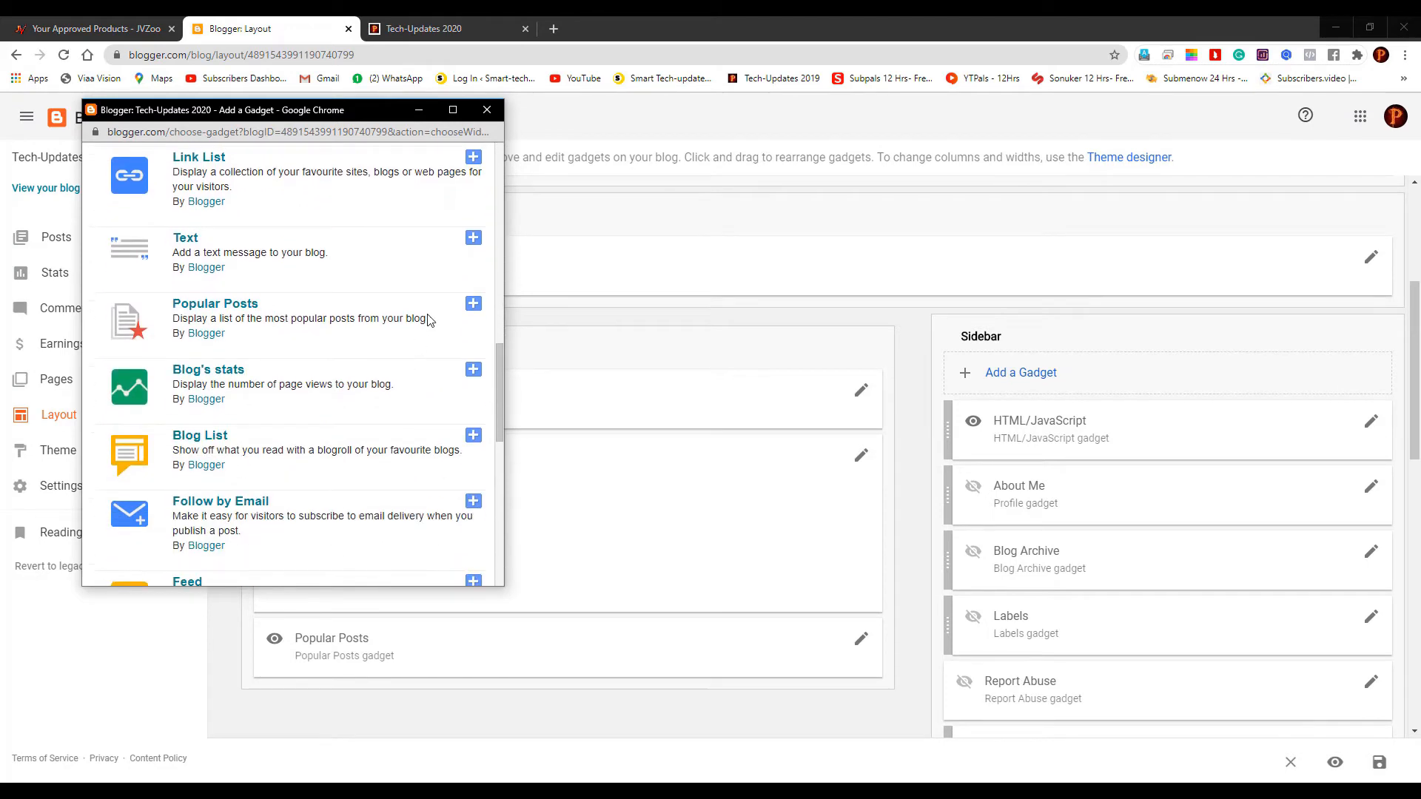
Create a Text gadget whose content is the pasted JVZoo affiliate link and save it
{"action": "left_click", "coordinate": [474, 238]}
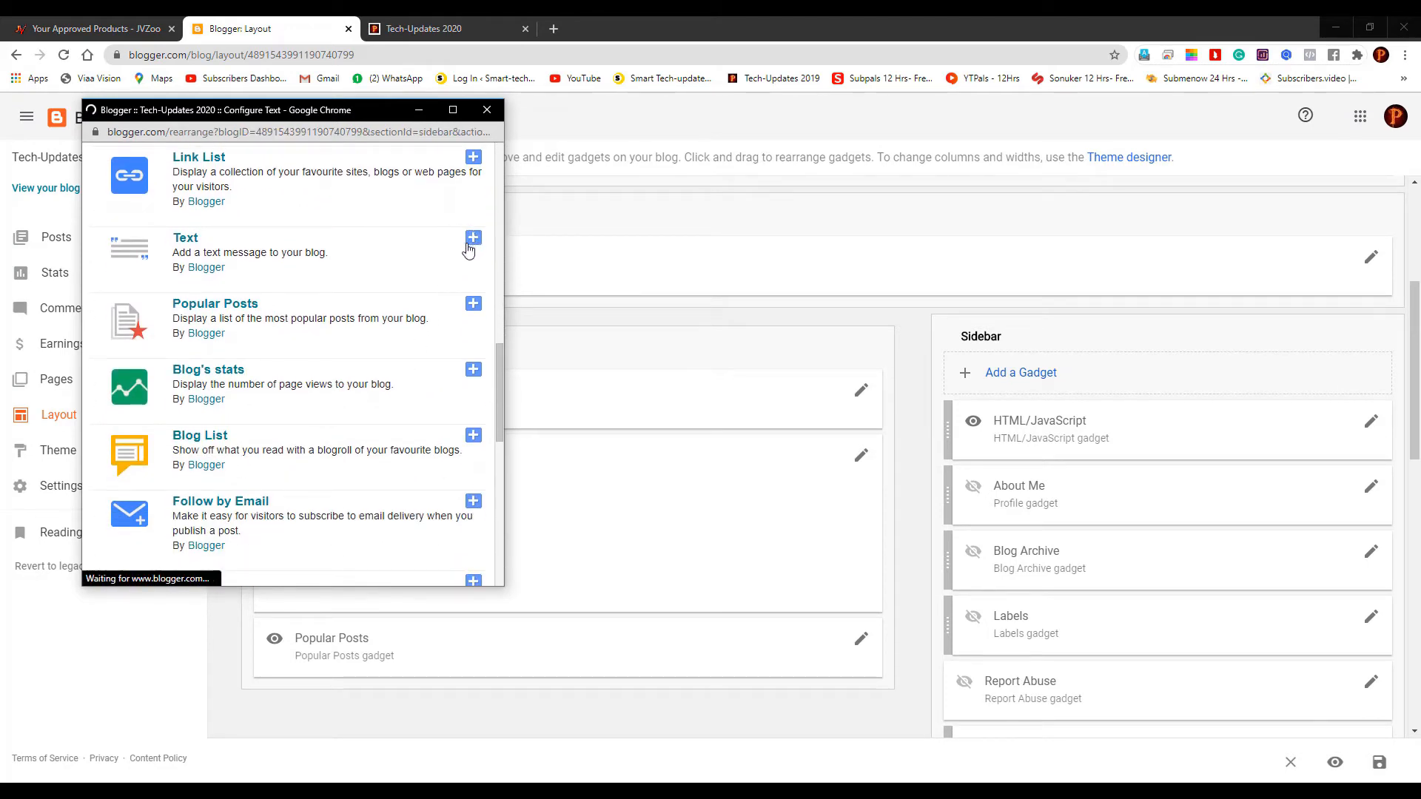
{"action": "left_click", "coordinate": [330, 406]}
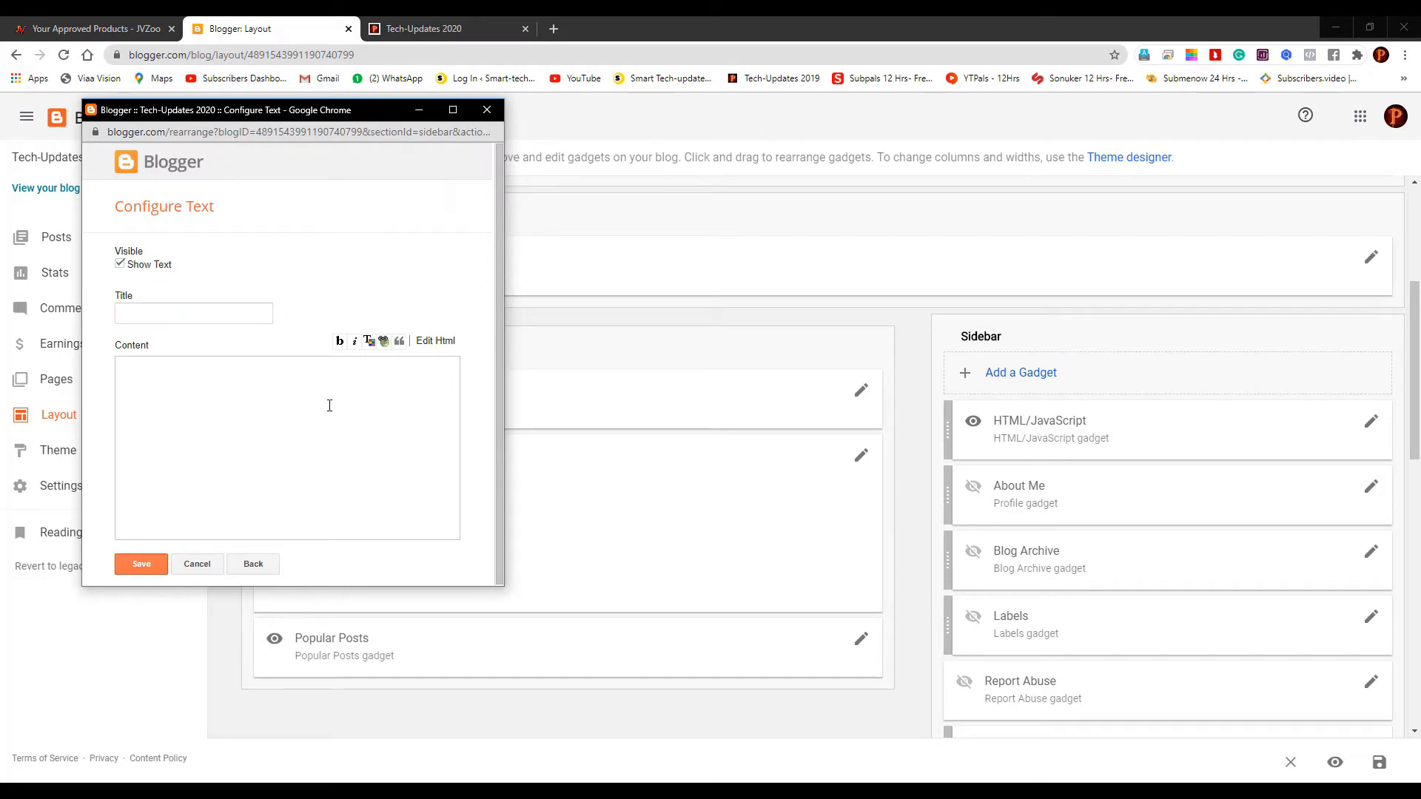
{"action": "key", "text": "ctrl+v"}
{"action": "left_click", "coordinate": [133, 565]}
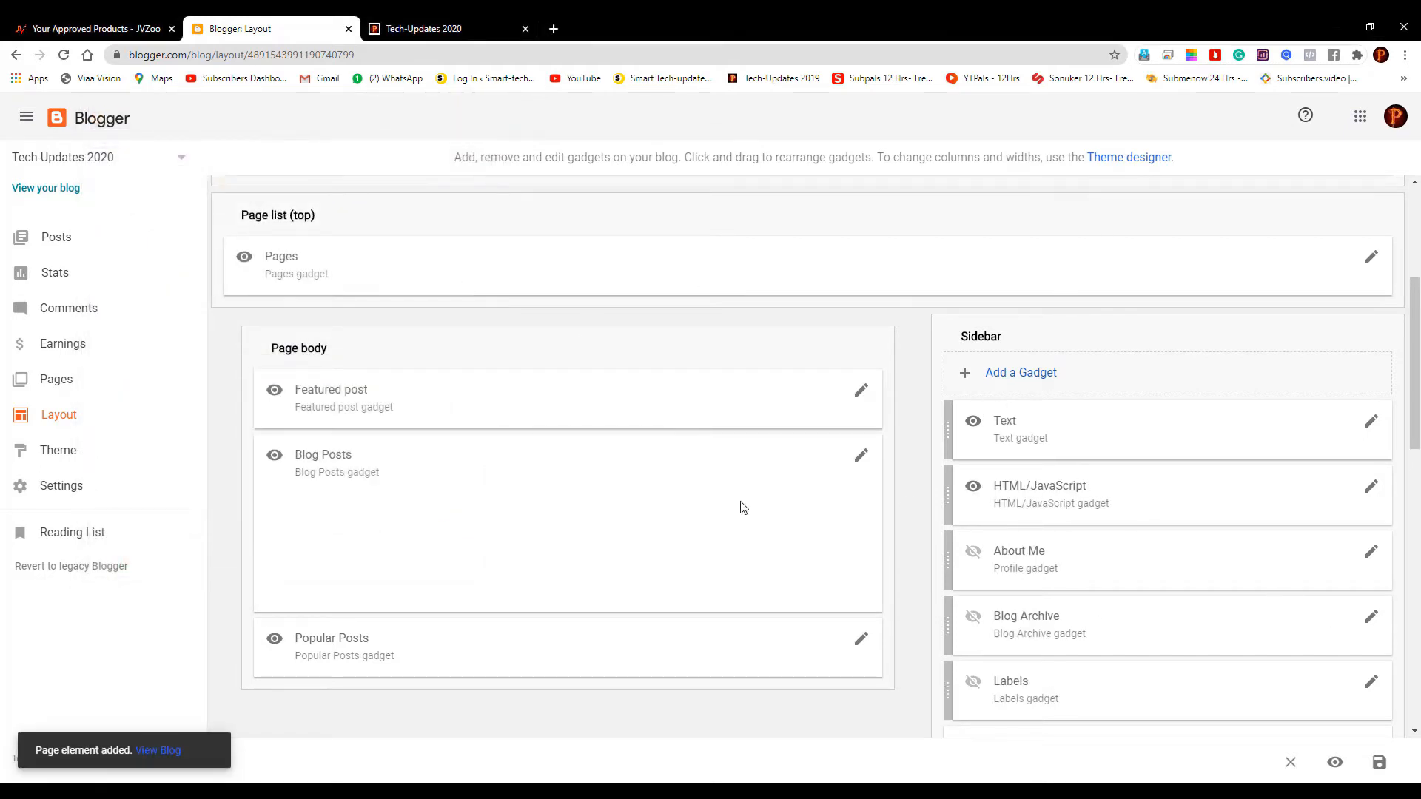
{"action": "left_click", "coordinate": [424, 28]}
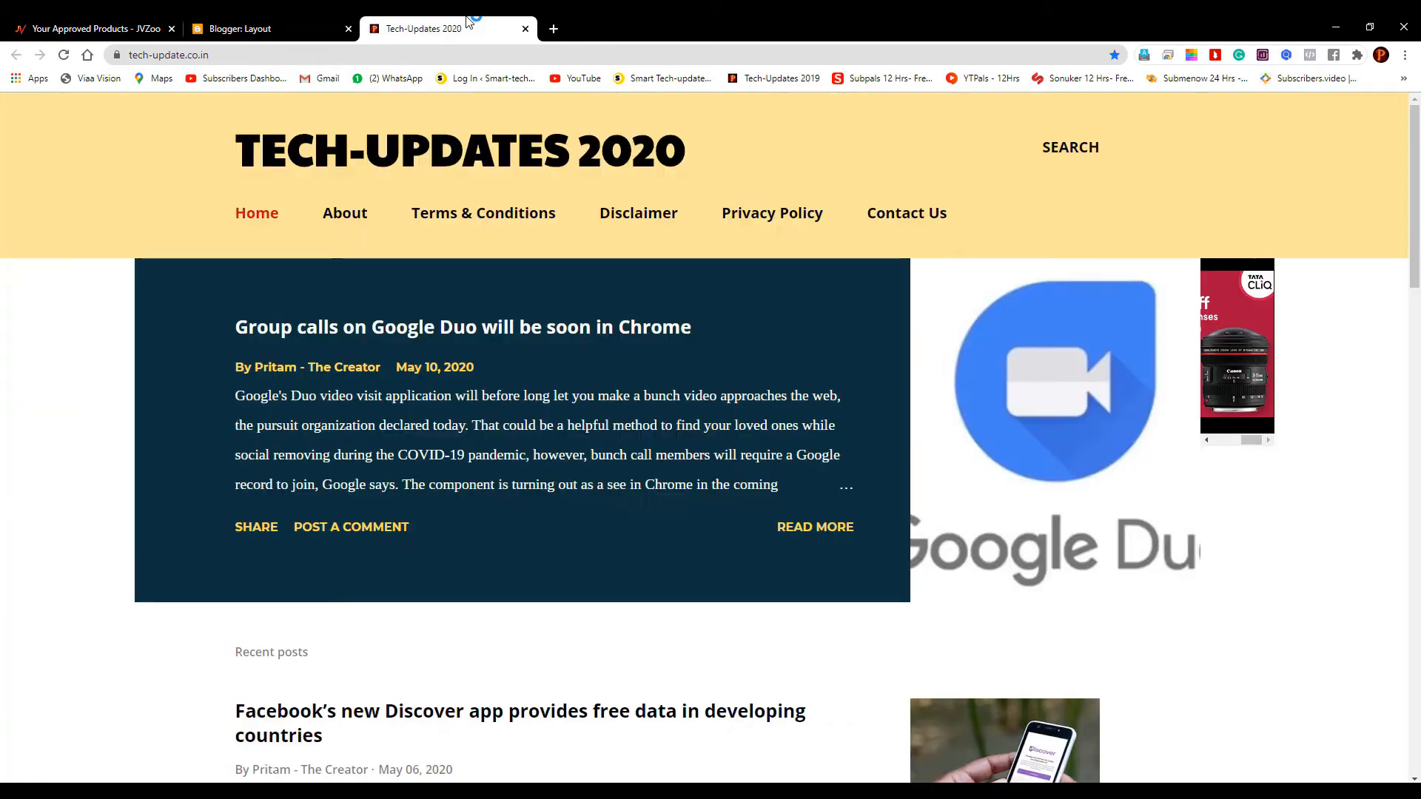
Open the live Tech-Updates 2020 blog in a new tab from the Layout page
{"action": "left_click", "coordinate": [240, 28]}
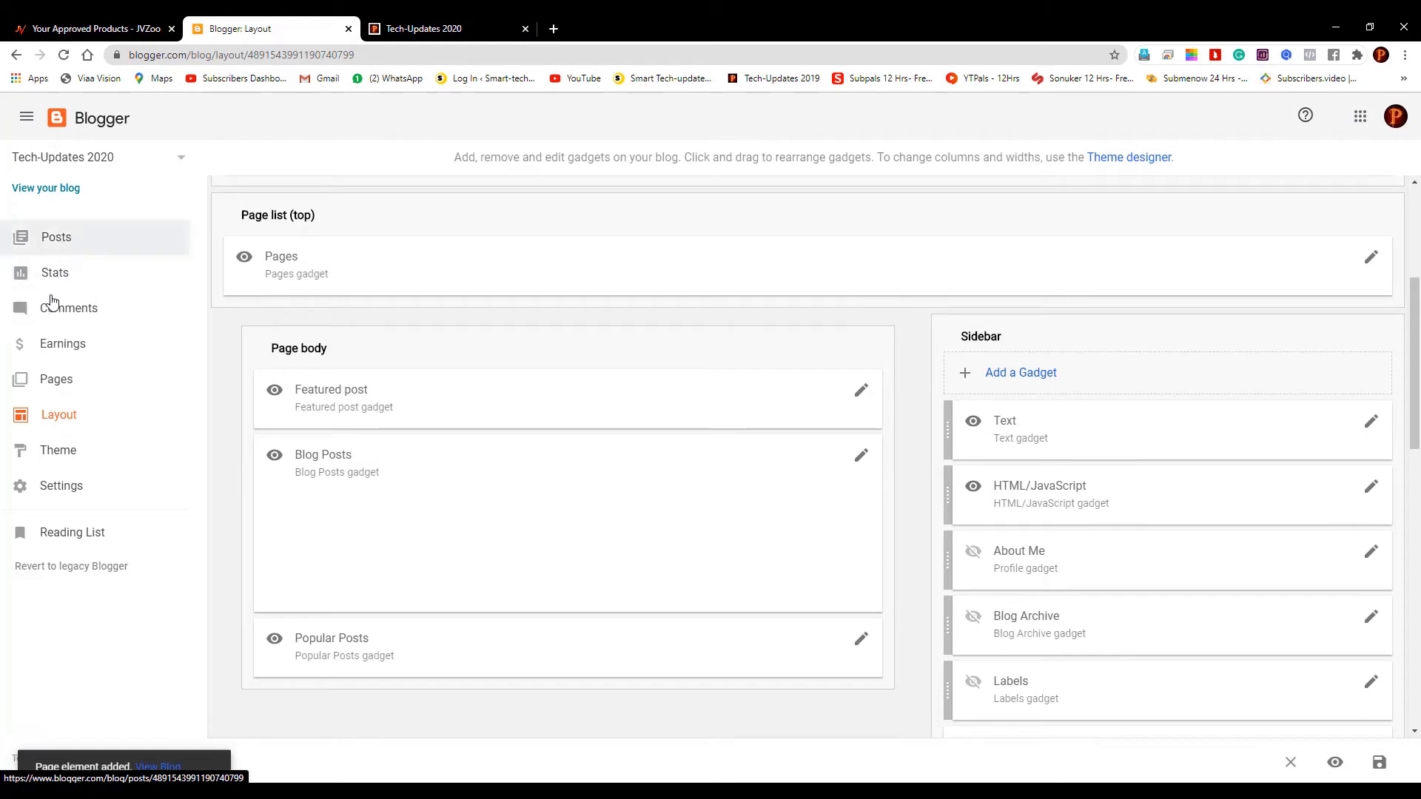
{"action": "right_click", "coordinate": [54, 191]}
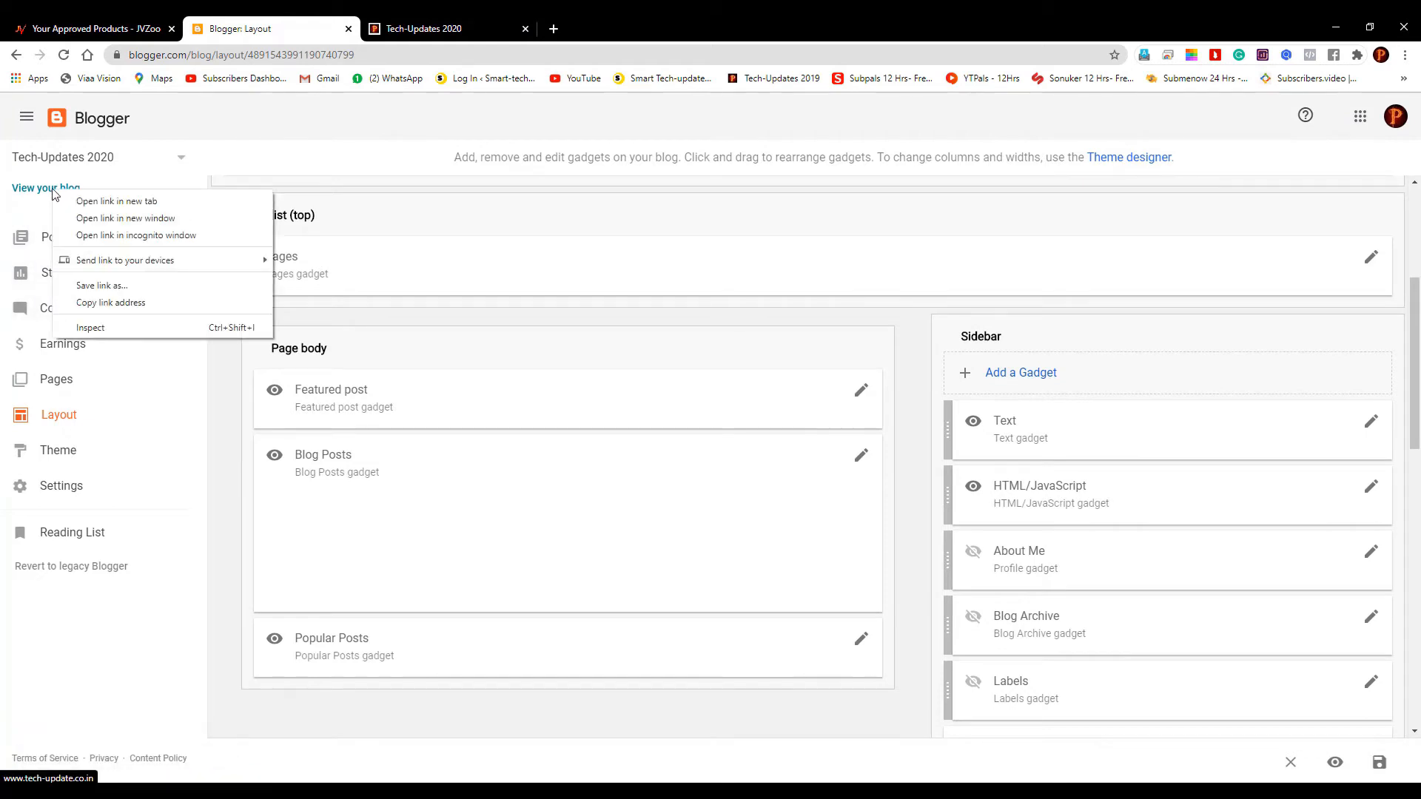
{"action": "left_click", "coordinate": [94, 202]}
{"action": "left_click", "coordinate": [700, 29]}
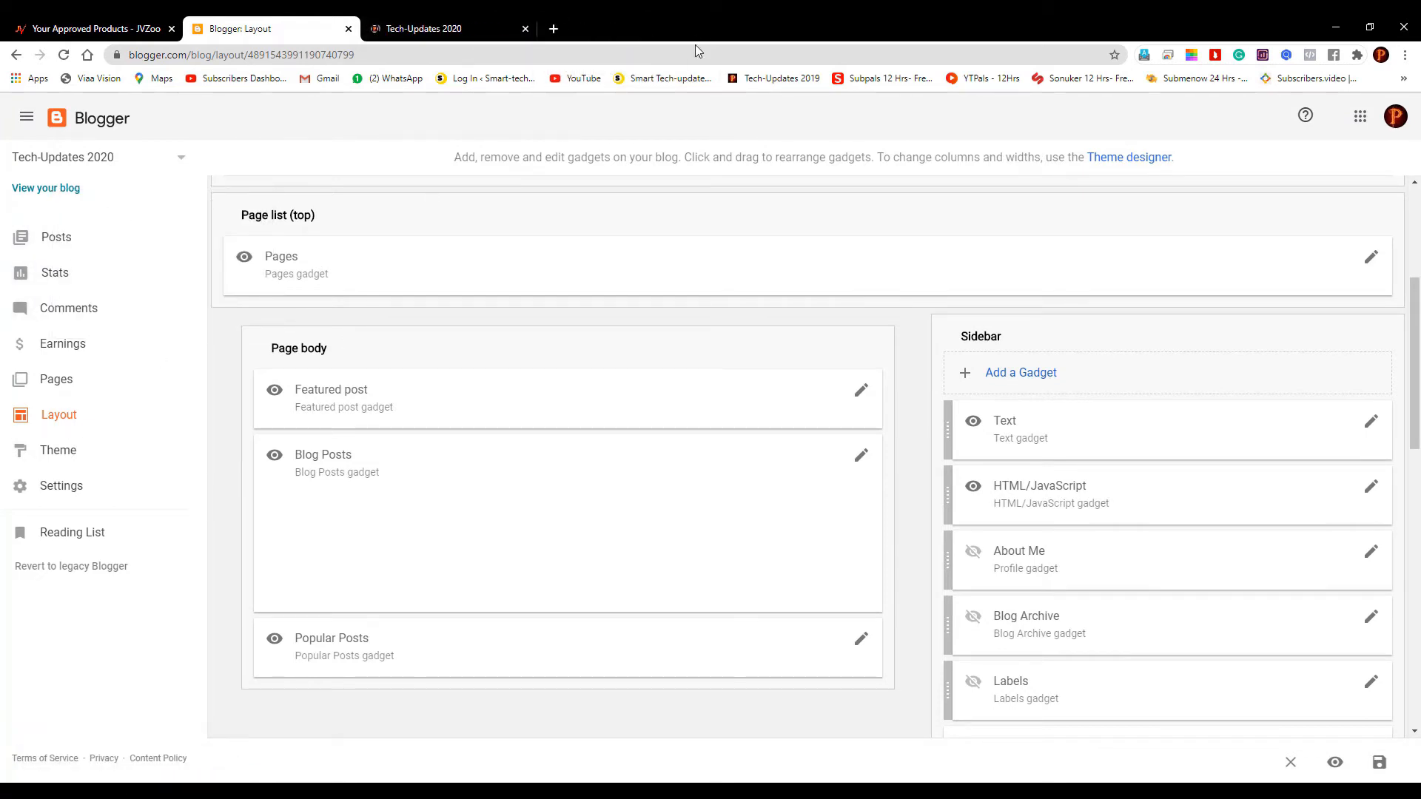
{"action": "left_click", "coordinate": [485, 22]}
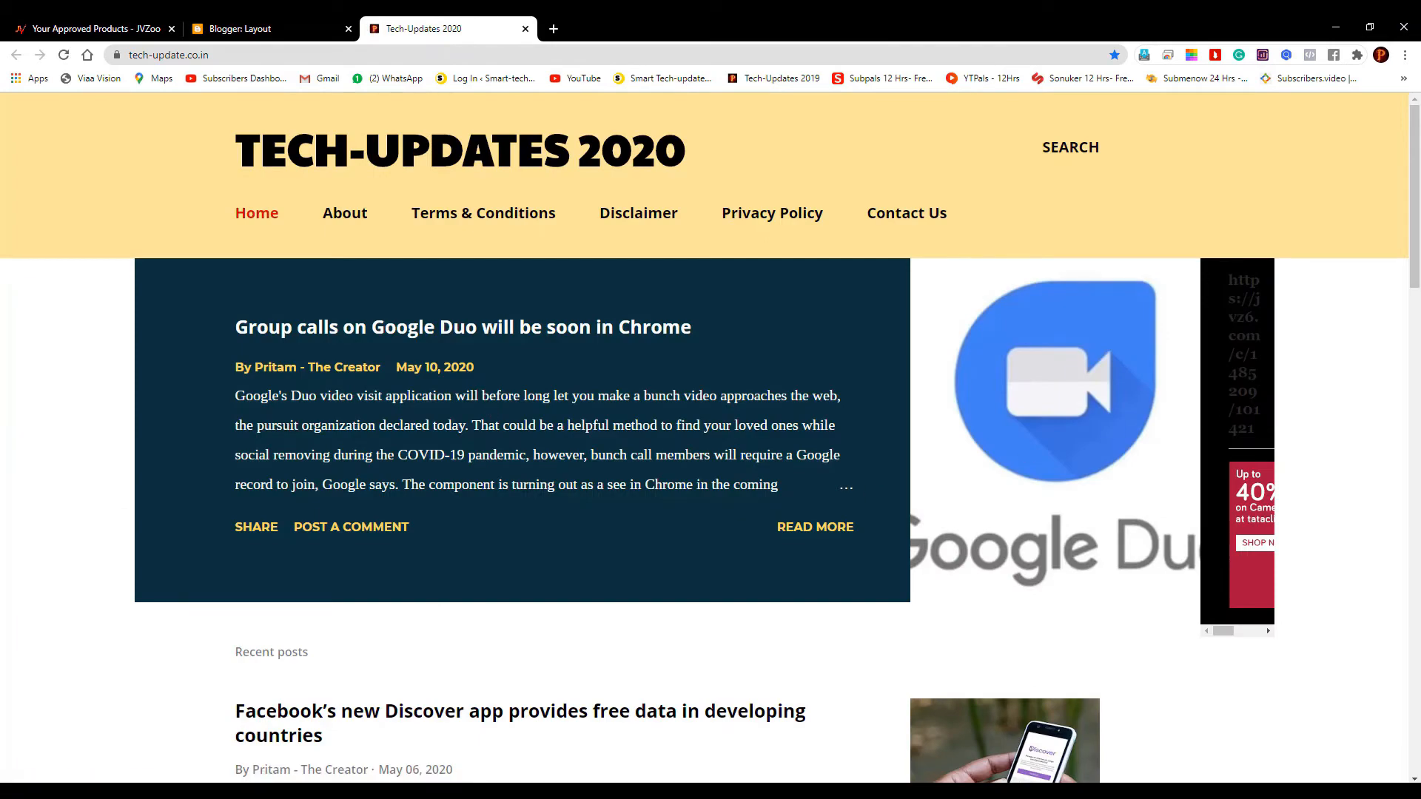
Scroll the live blog to check the new sidebar text, then return to JVZoo's affiliate link dialog
{"action": "scroll", "coordinate": [1272, 511], "scroll_direction": "down", "scroll_amount": 4}
{"action": "left_click", "coordinate": [1242, 339]}
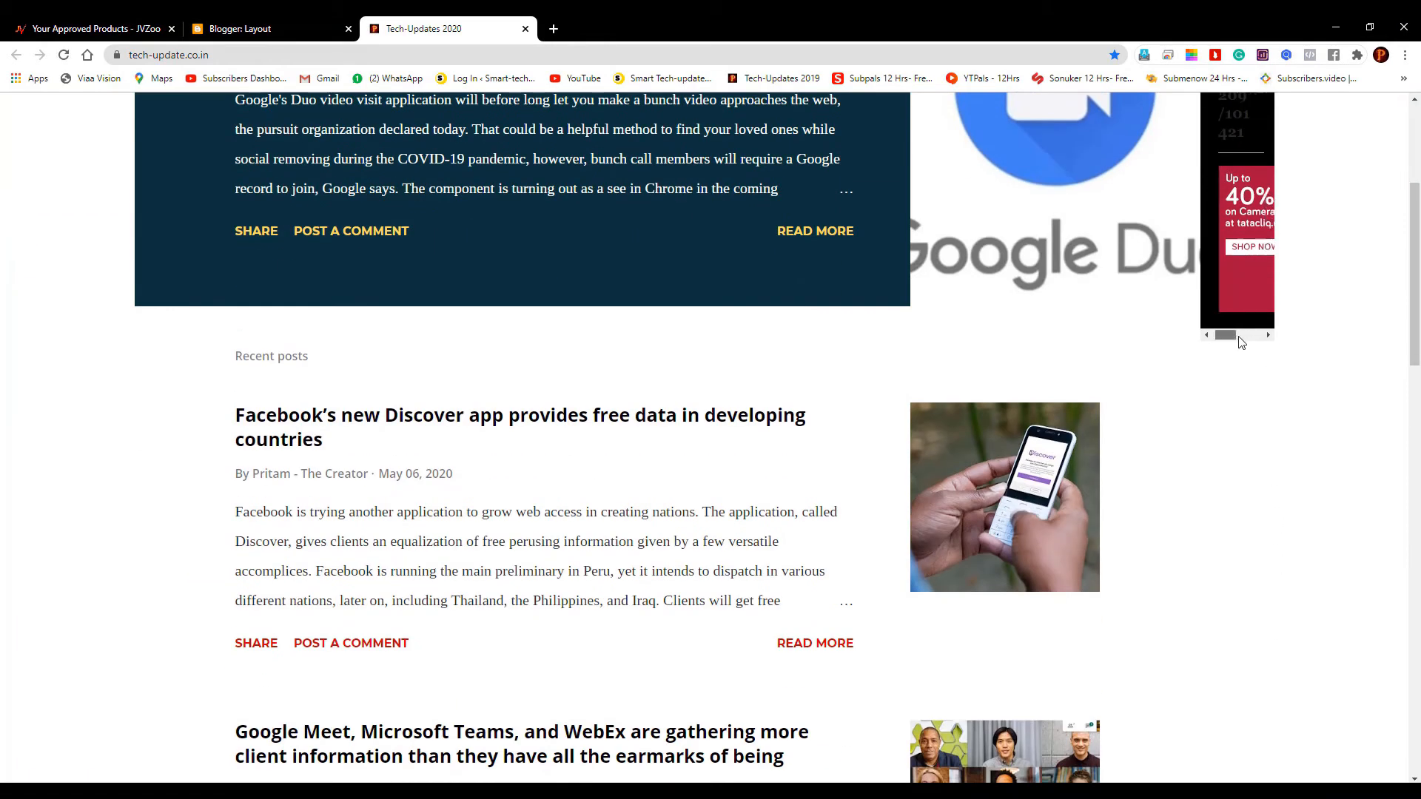
{"action": "scroll", "coordinate": [1317, 360], "scroll_direction": "up", "scroll_amount": 3}
{"action": "scroll", "coordinate": [1316, 360], "scroll_direction": "up", "scroll_amount": 1}
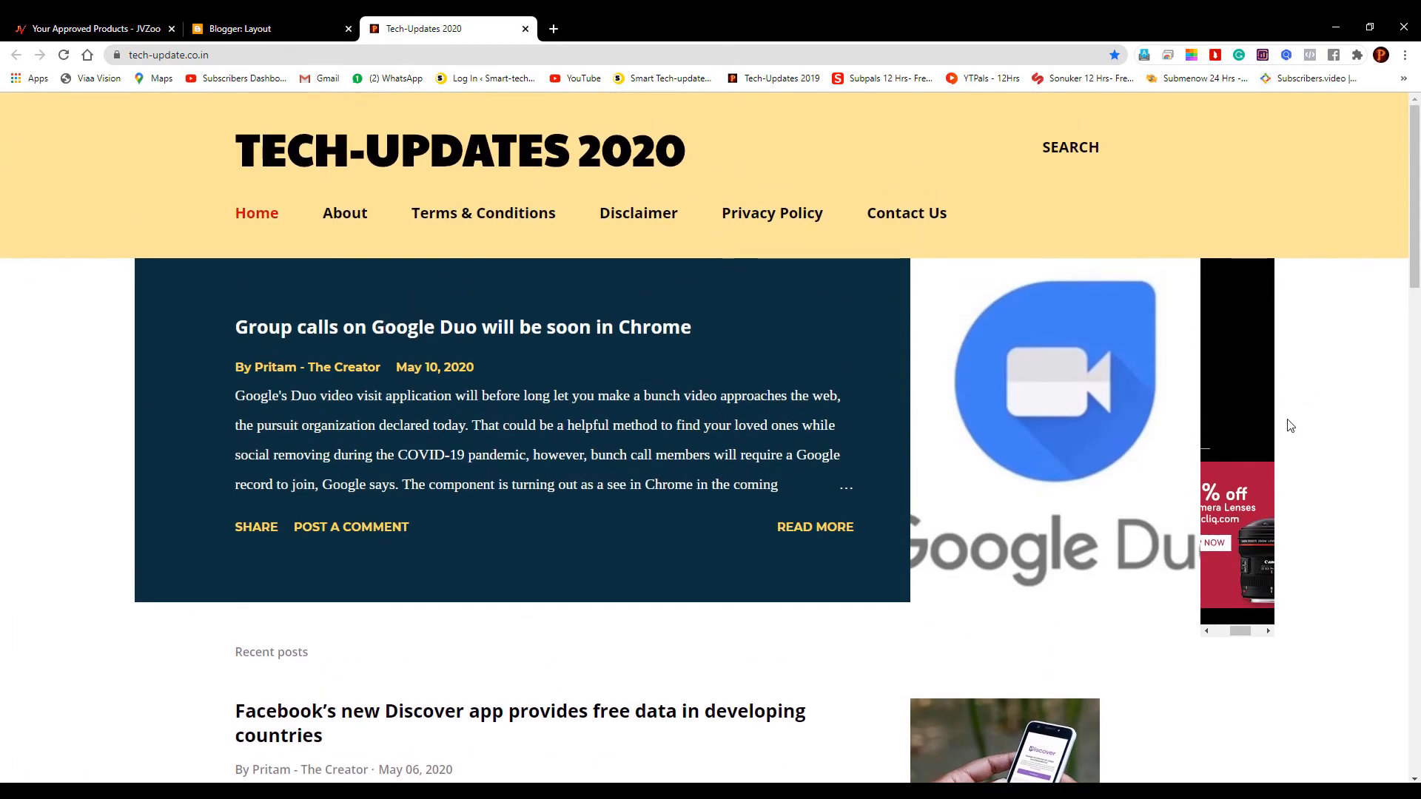
{"action": "scroll", "coordinate": [1238, 438], "scroll_direction": "down", "scroll_amount": 20}
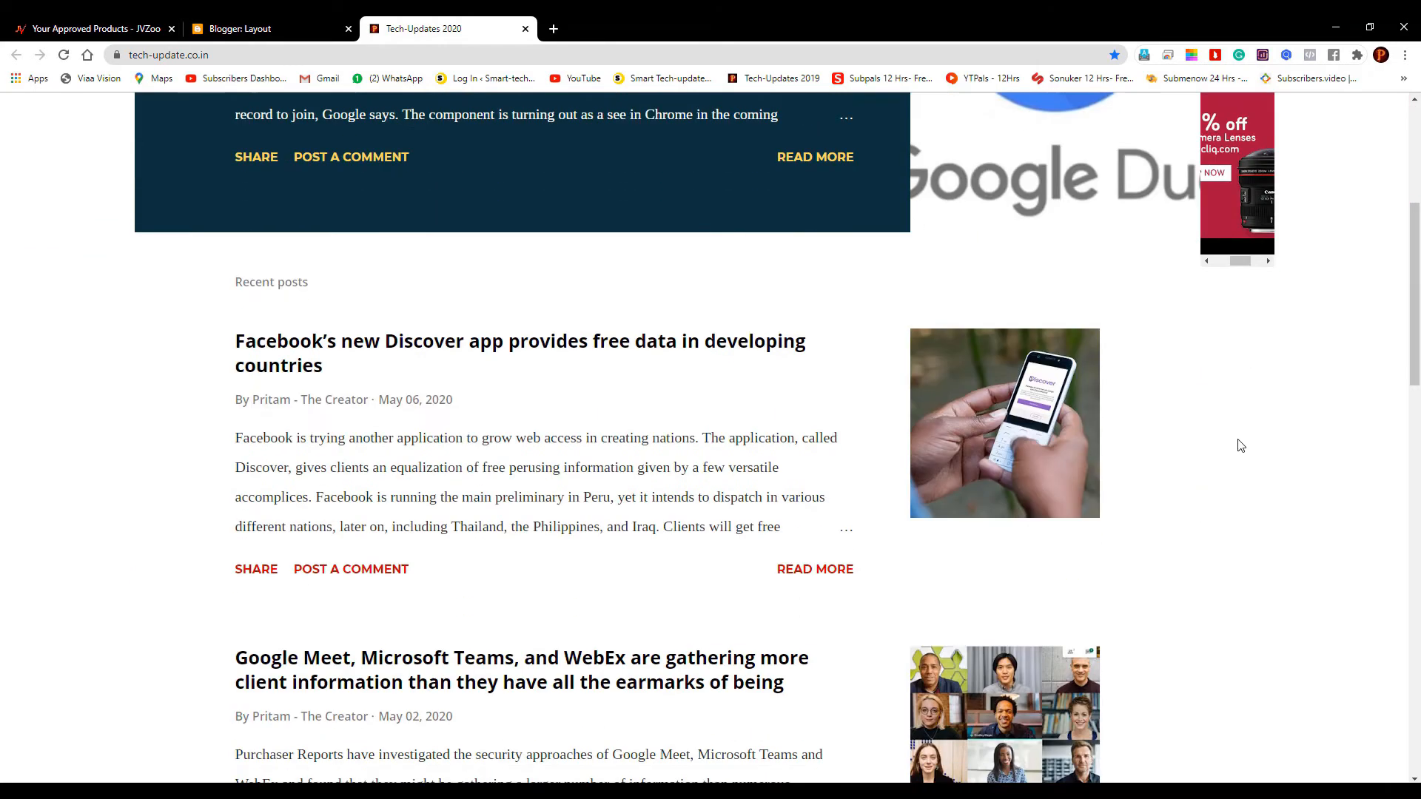
{"action": "scroll", "coordinate": [1241, 446], "scroll_direction": "up", "scroll_amount": 20}
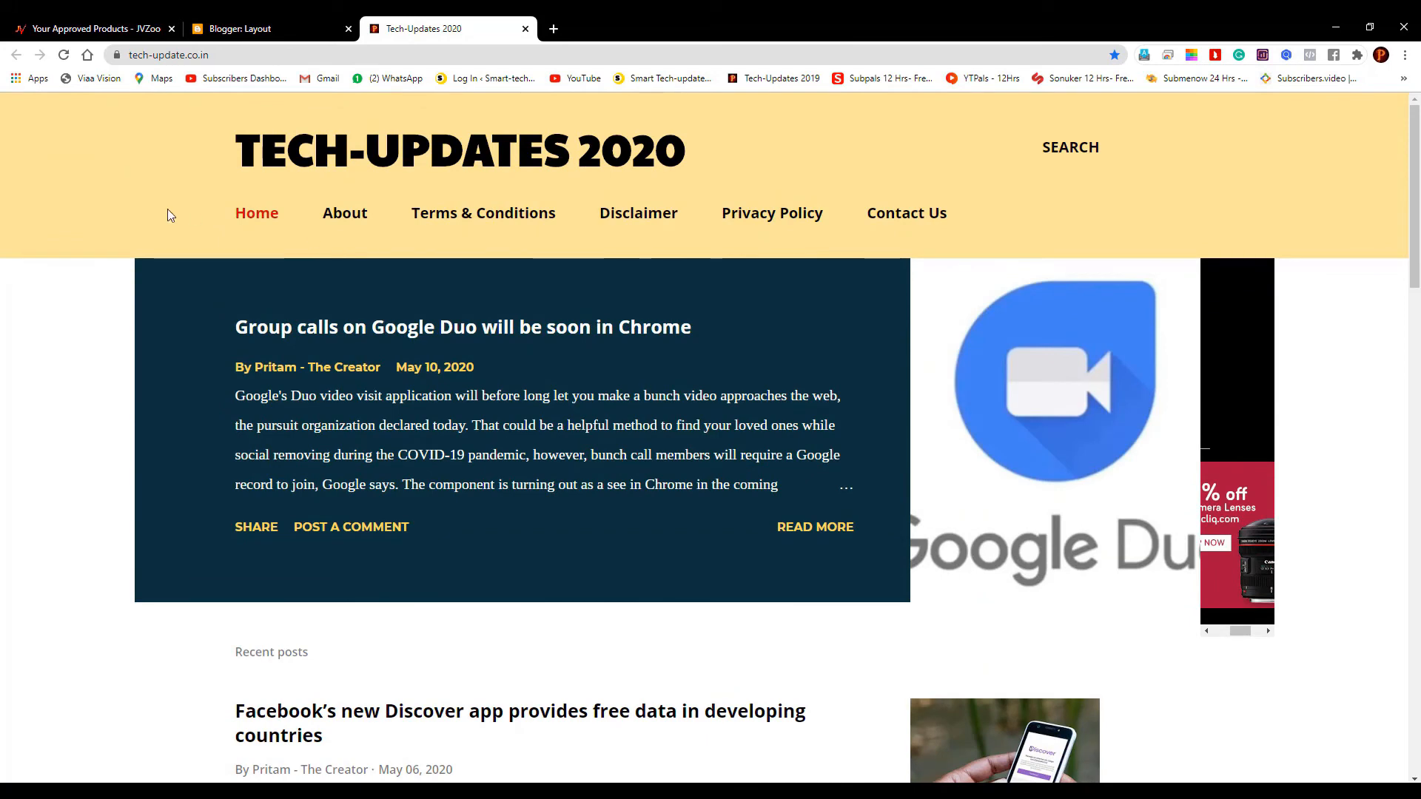
{"action": "left_click", "coordinate": [320, 23]}
{"action": "left_click", "coordinate": [94, 22]}
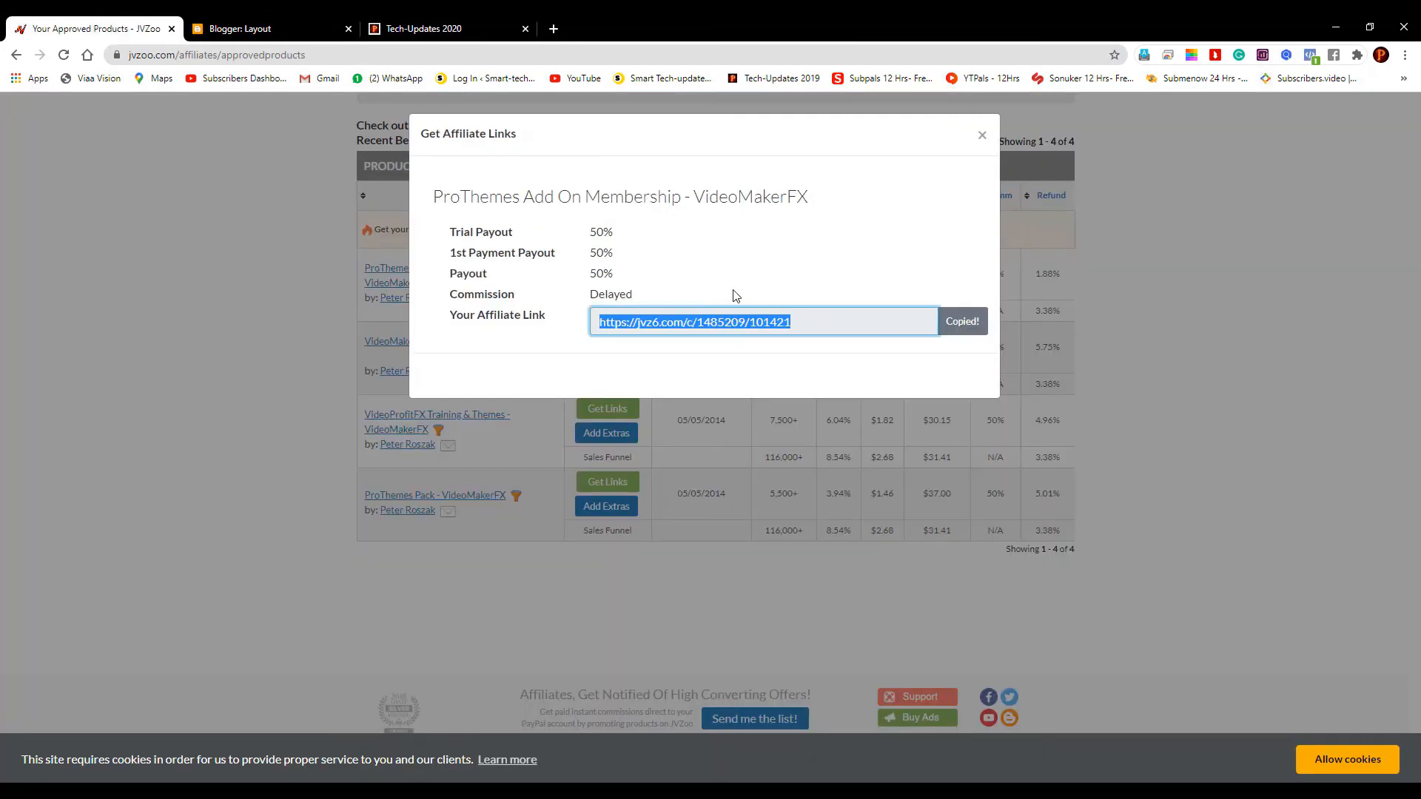
Uncheck Show HTML/JavaScript on the banner gadget and save it
{"action": "left_click", "coordinate": [259, 28]}
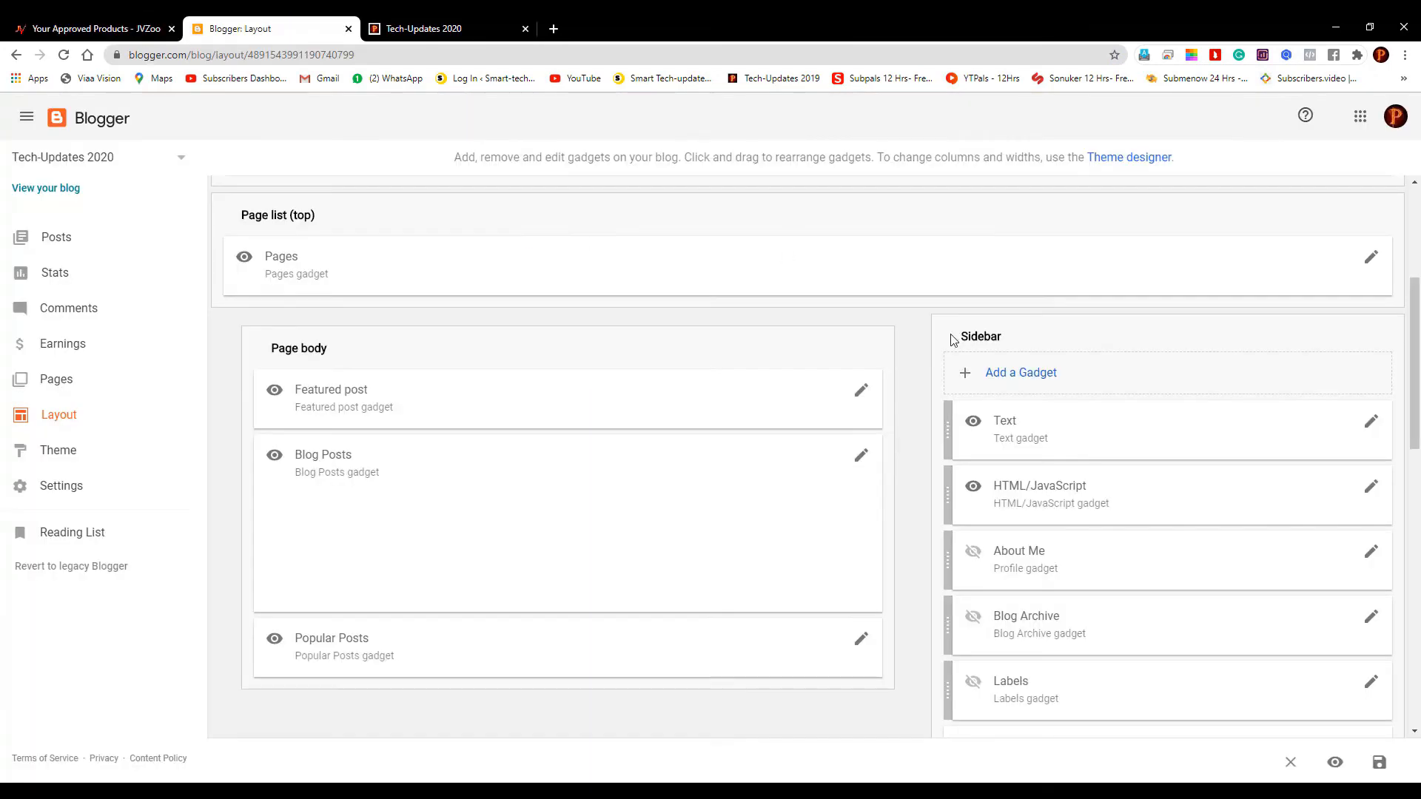
{"action": "left_click", "coordinate": [1371, 488]}
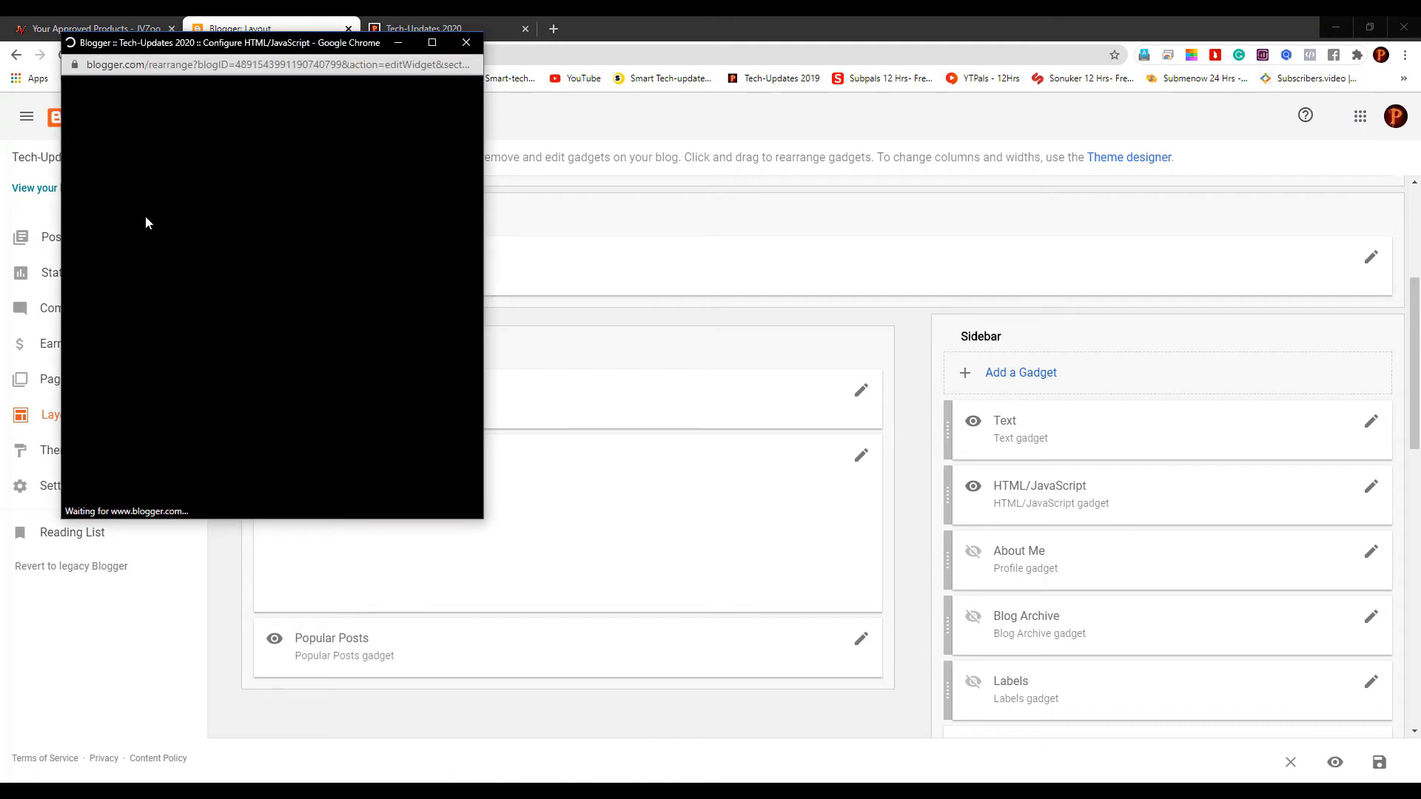
{"action": "left_click", "coordinate": [99, 198]}
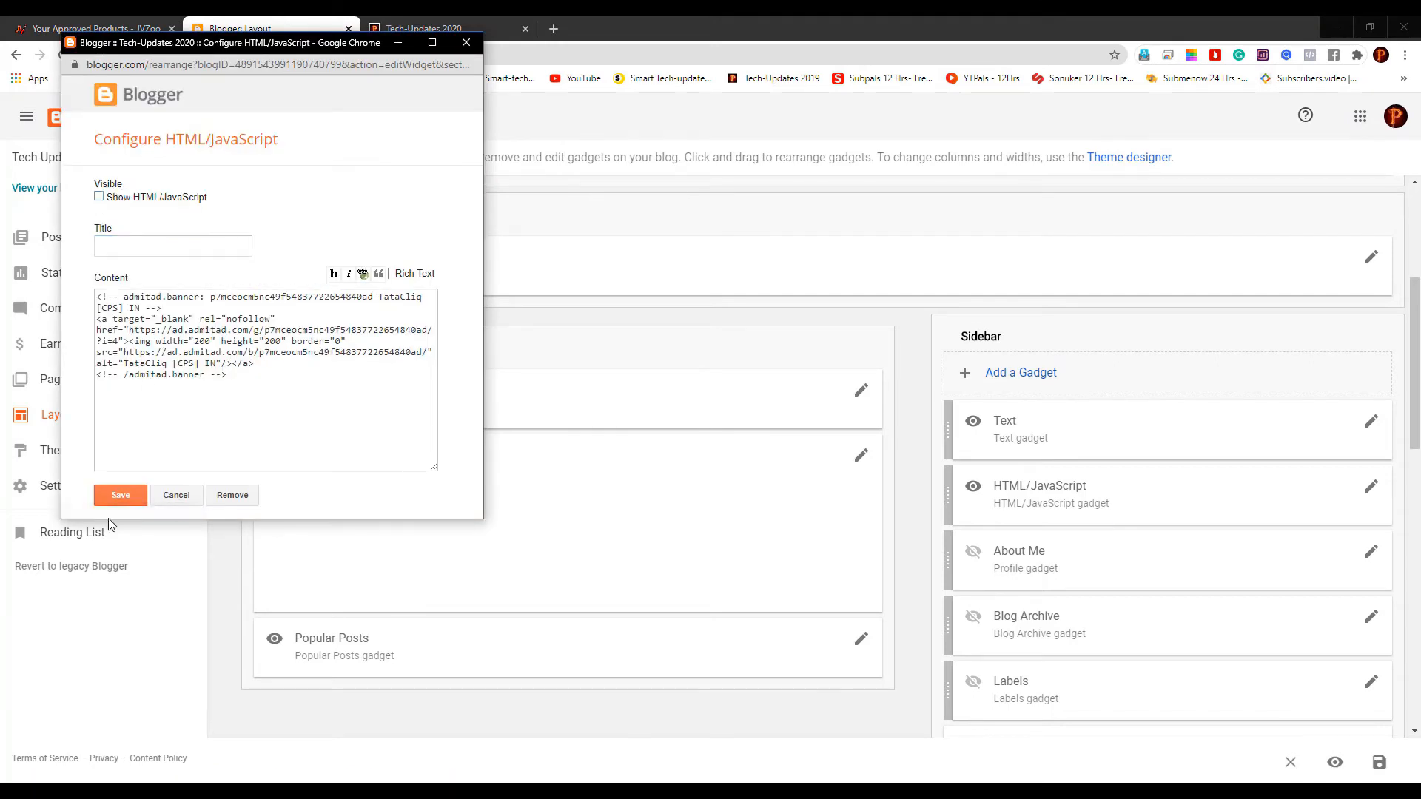
{"action": "left_click", "coordinate": [121, 495]}
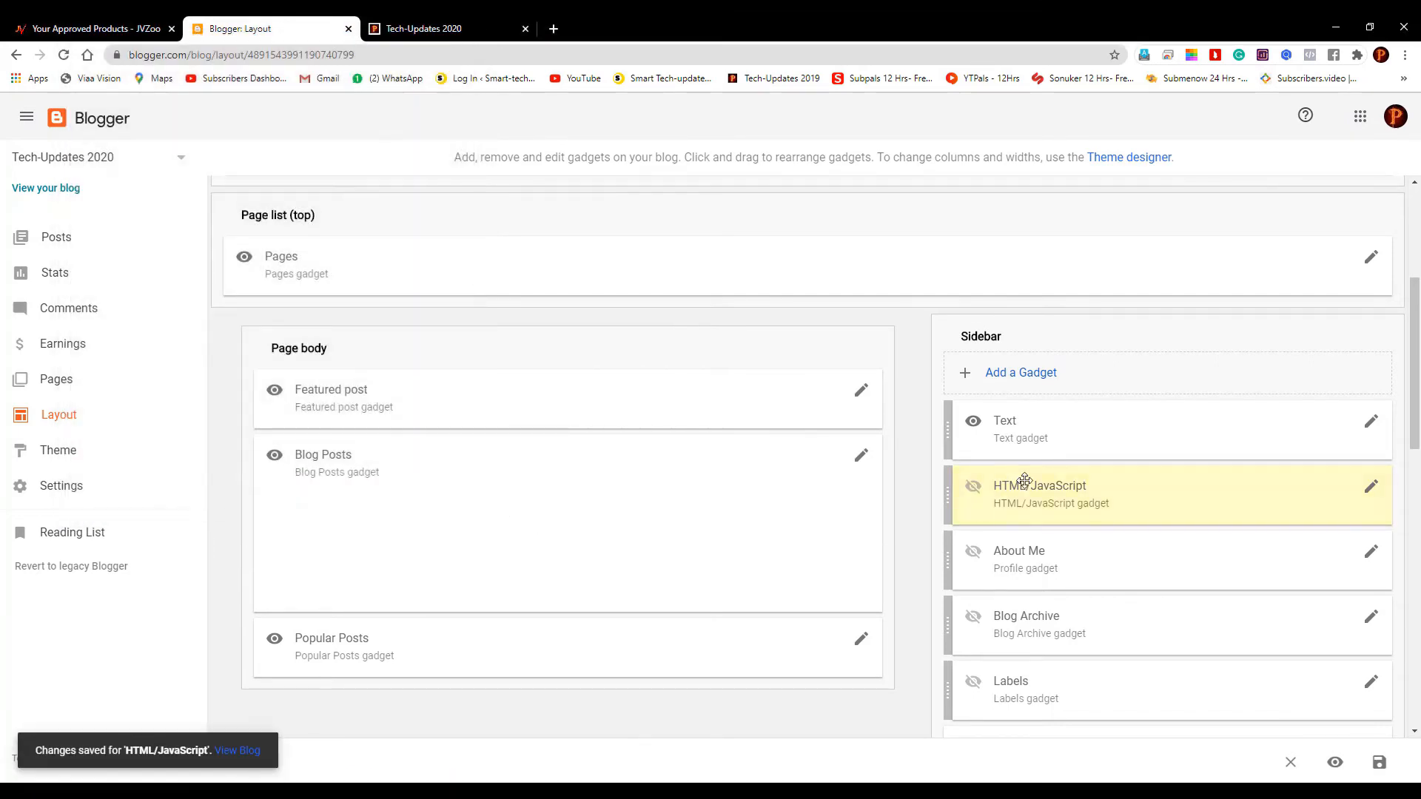
Reload the live blog, select the affiliate link text in the sidebar, and return to JVZoo
{"action": "left_click", "coordinate": [419, 28]}
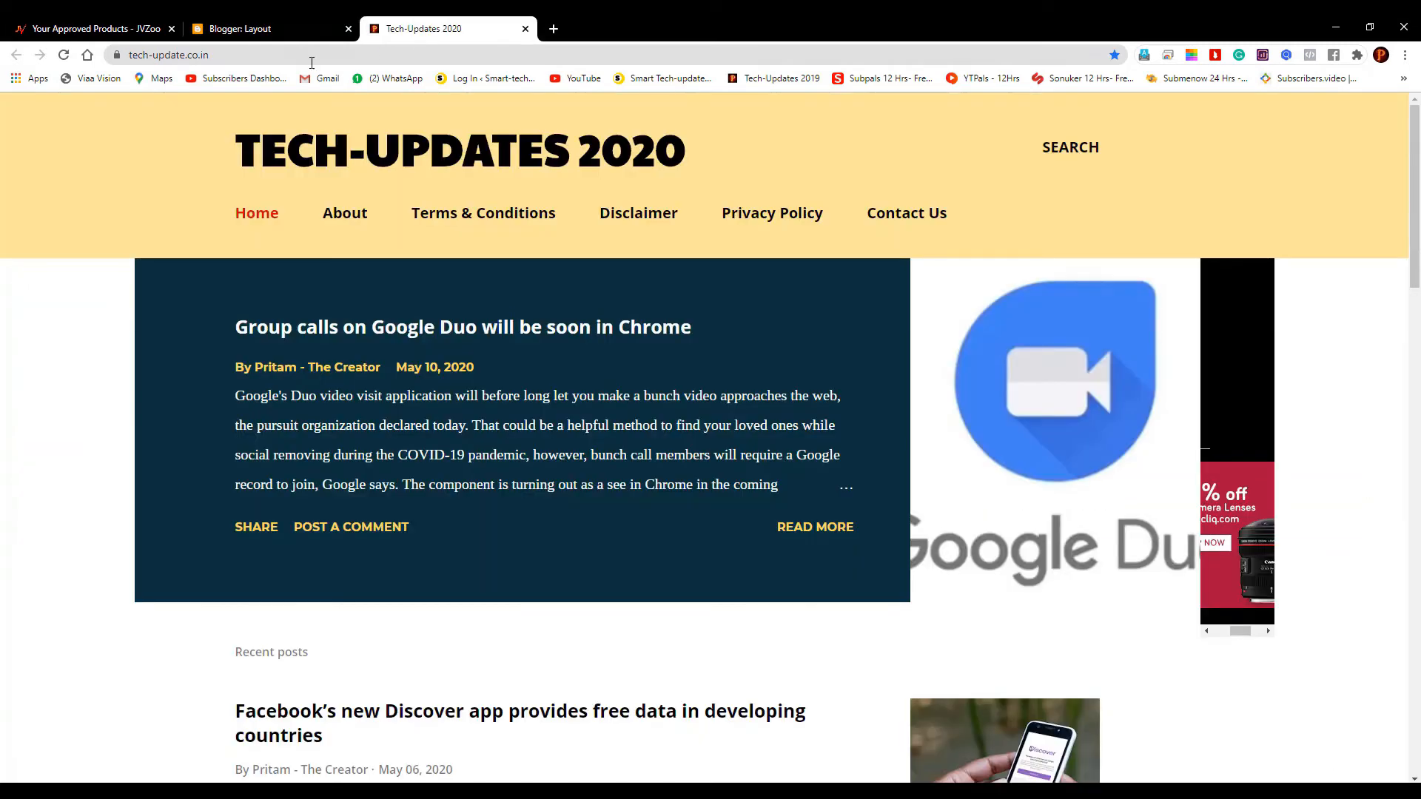
{"action": "left_click", "coordinate": [64, 54]}
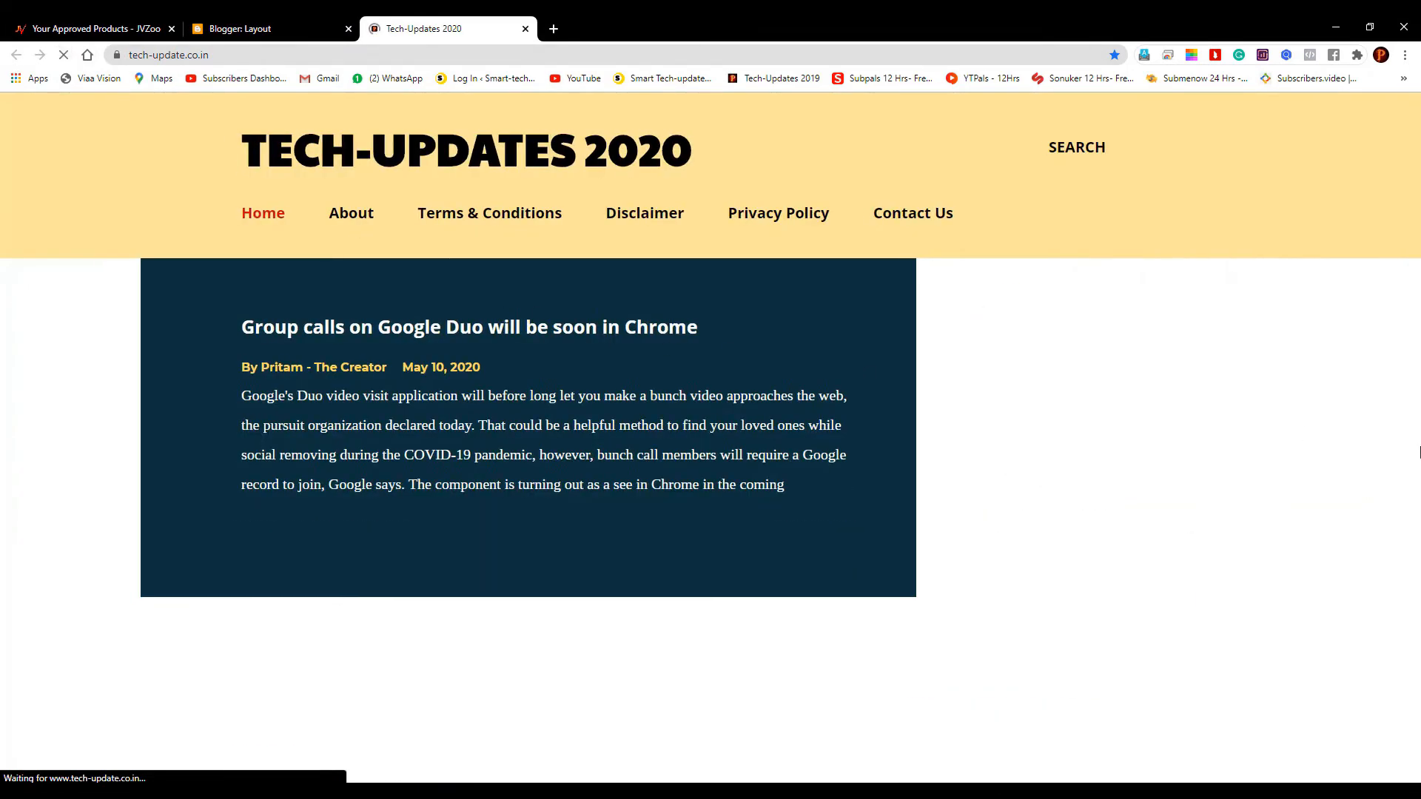
{"action": "left_click_drag", "start_coordinate": [1249, 391], "coordinate": [1215, 280]}
{"action": "left_click_drag", "start_coordinate": [1259, 433], "coordinate": [1224, 279]}
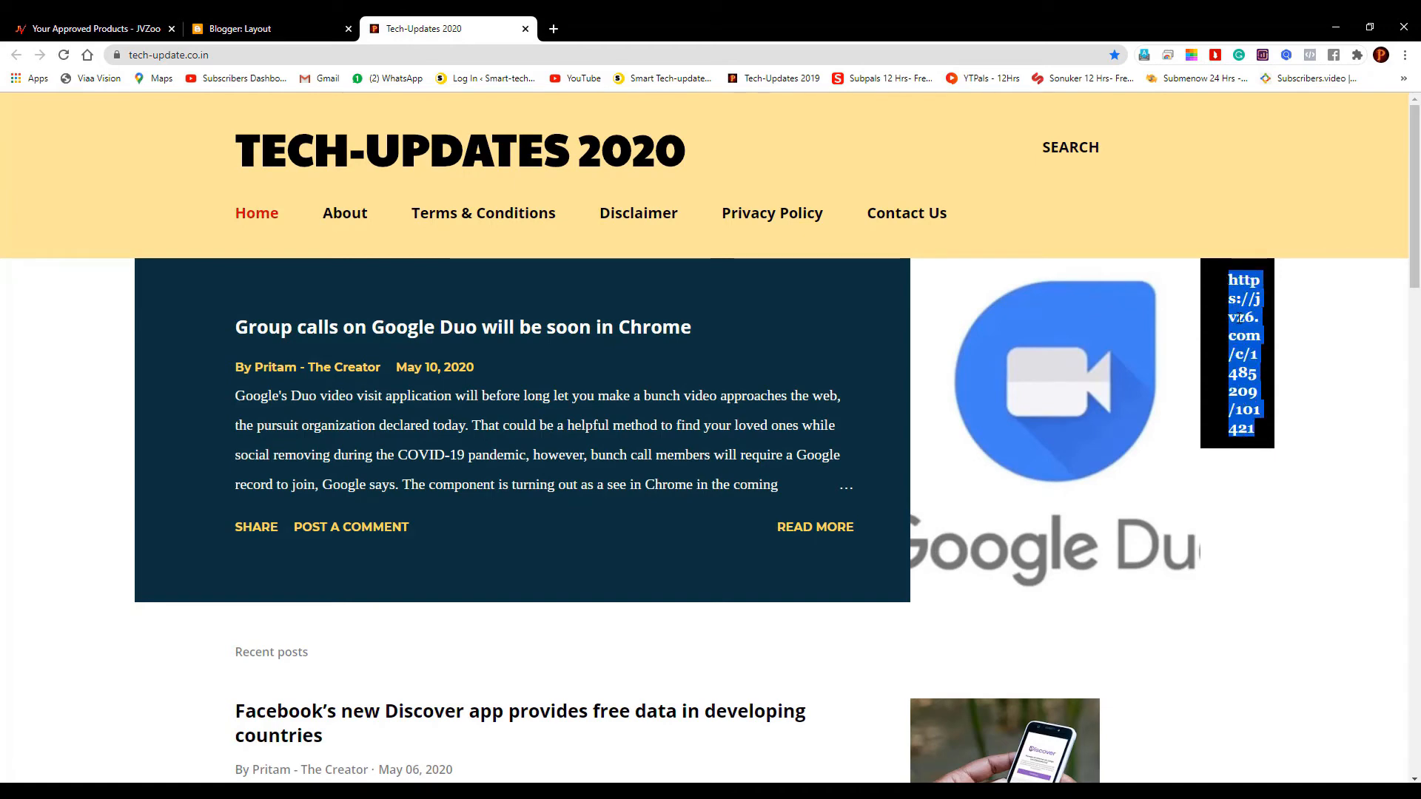
{"action": "key", "text": "ctrl+Tab"}
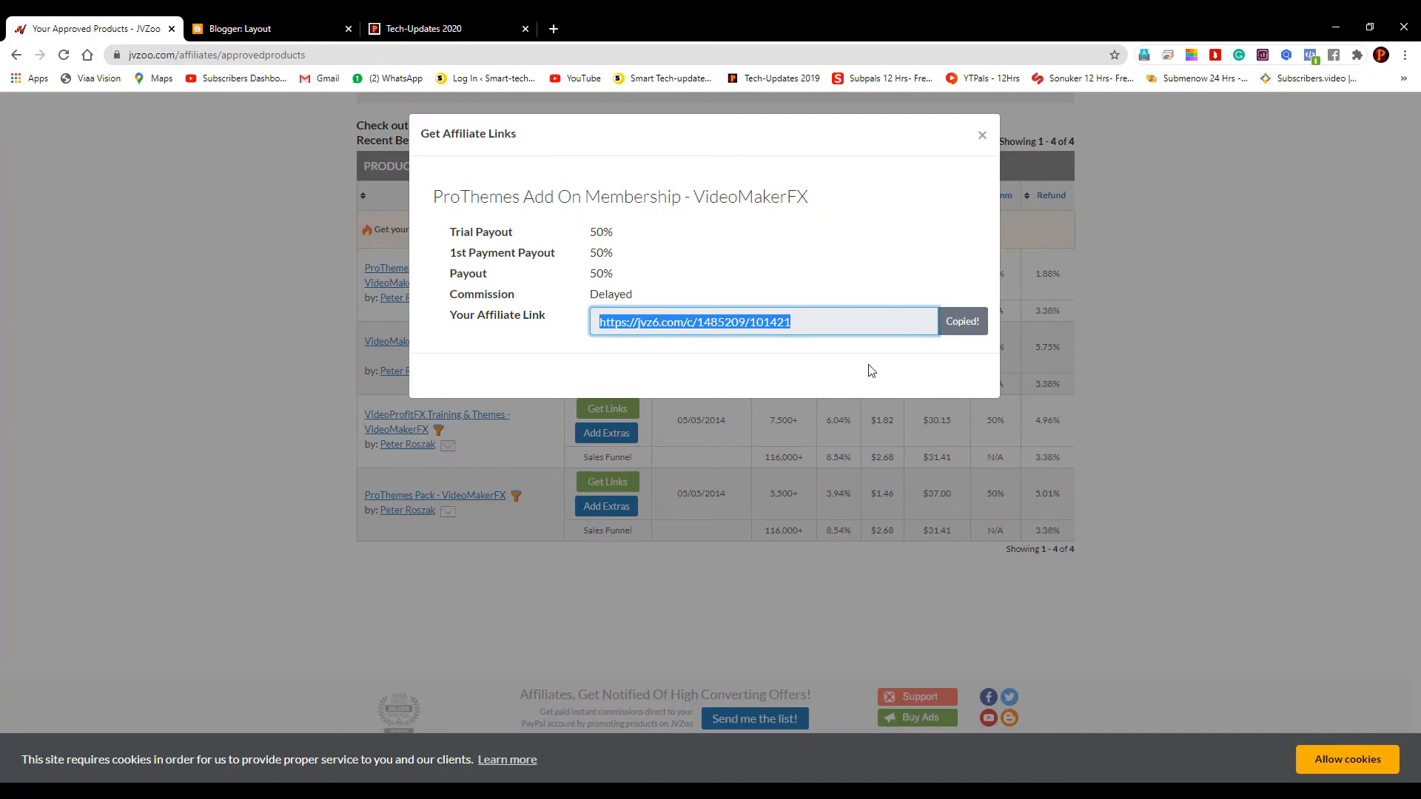
Close the Get Affiliate Links dialog and reopen Get Links for ProThemes Add On Membership
{"action": "left_click", "coordinate": [821, 320]}
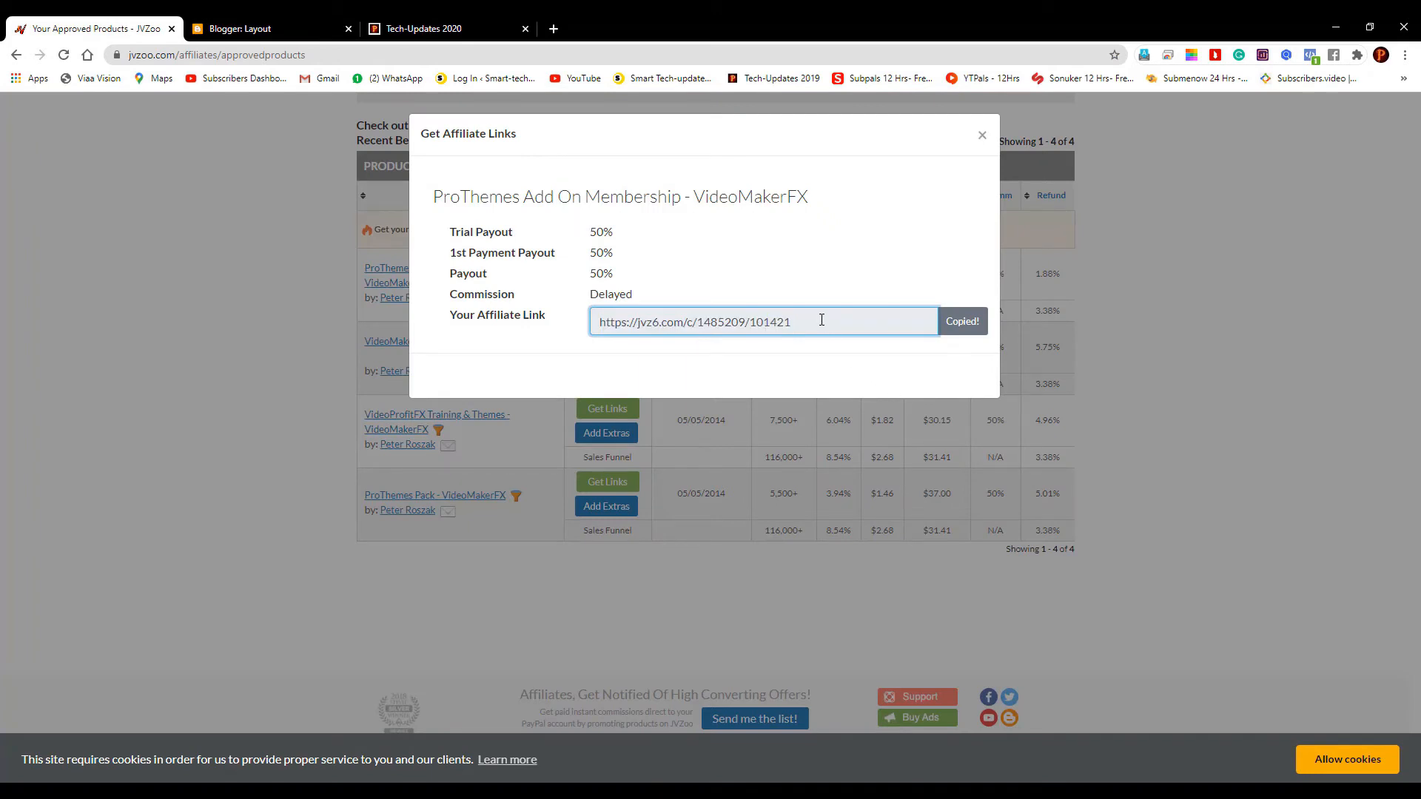
{"action": "left_click", "coordinate": [982, 133]}
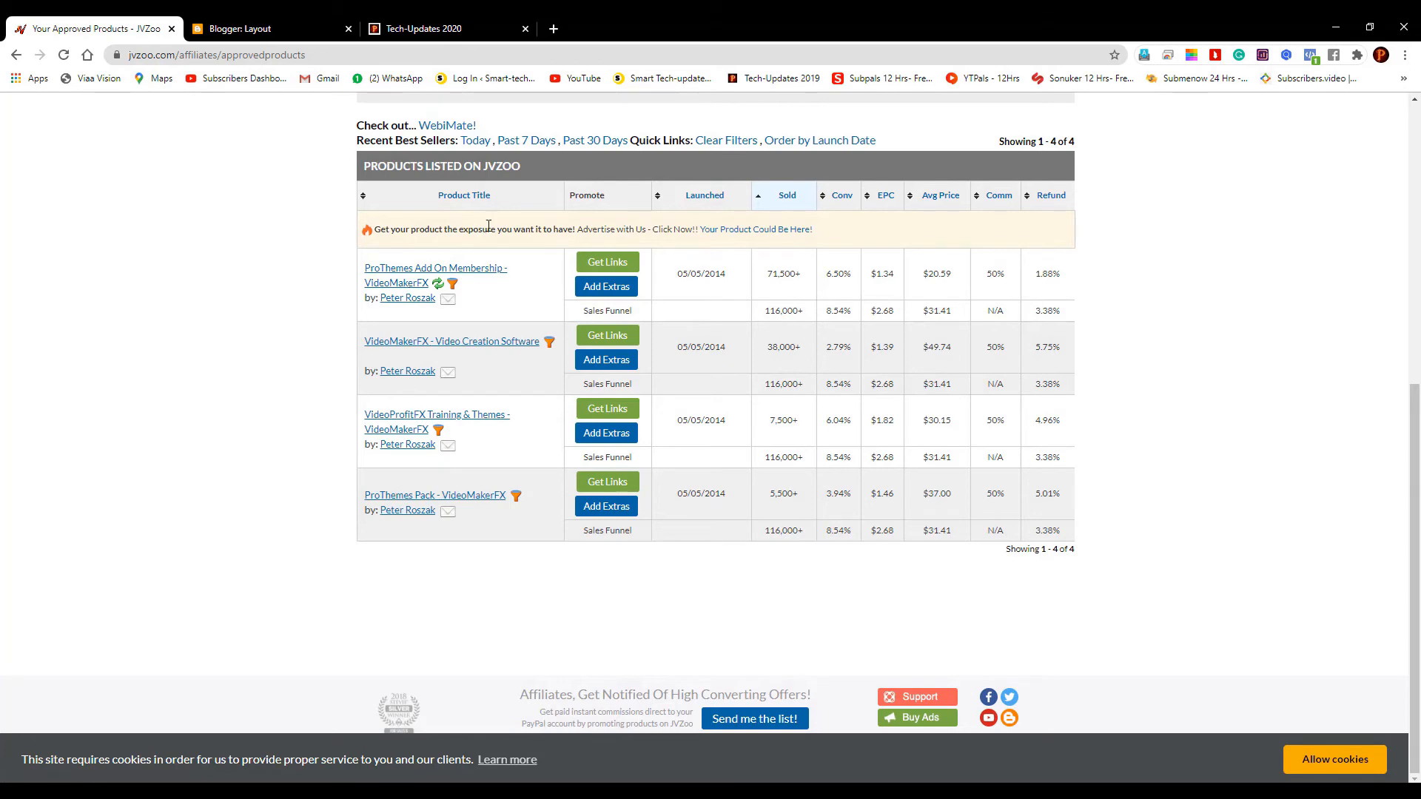
{"action": "left_click", "coordinate": [610, 261]}
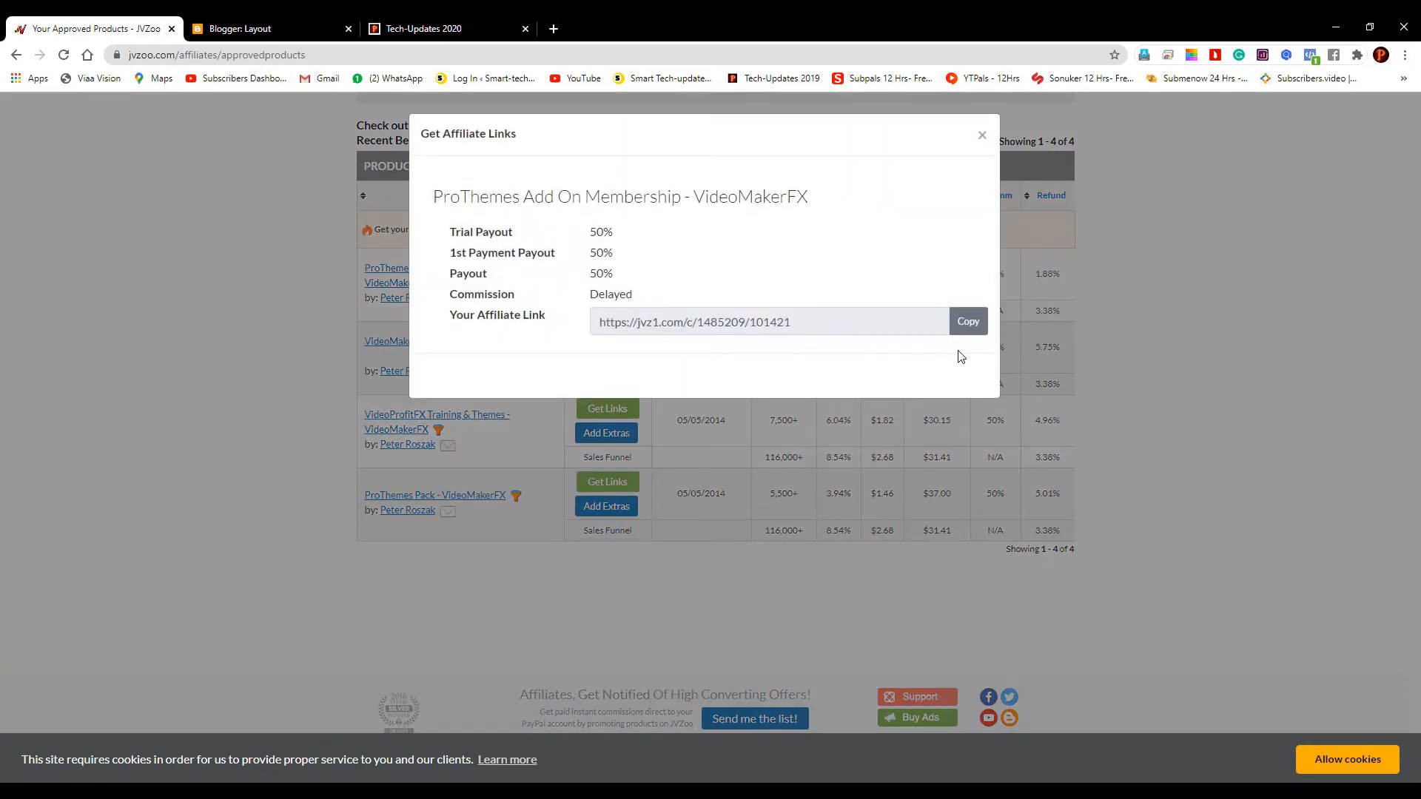
Copy the affiliate link and open it in a new Chrome tab
{"action": "left_click", "coordinate": [967, 321]}
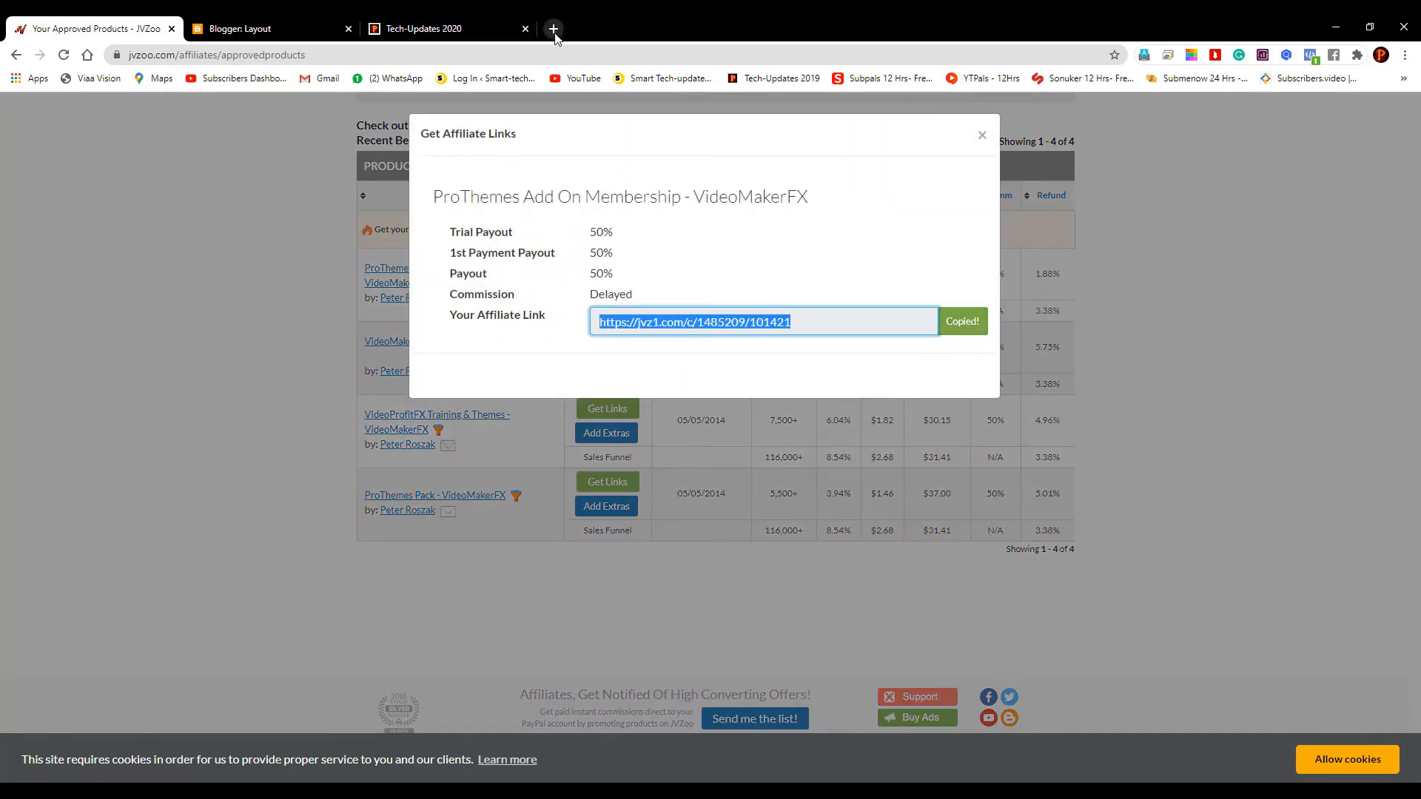
{"action": "left_click", "coordinate": [554, 28]}
{"action": "key", "text": "ctrl+v"}
{"action": "key", "text": "Return"}
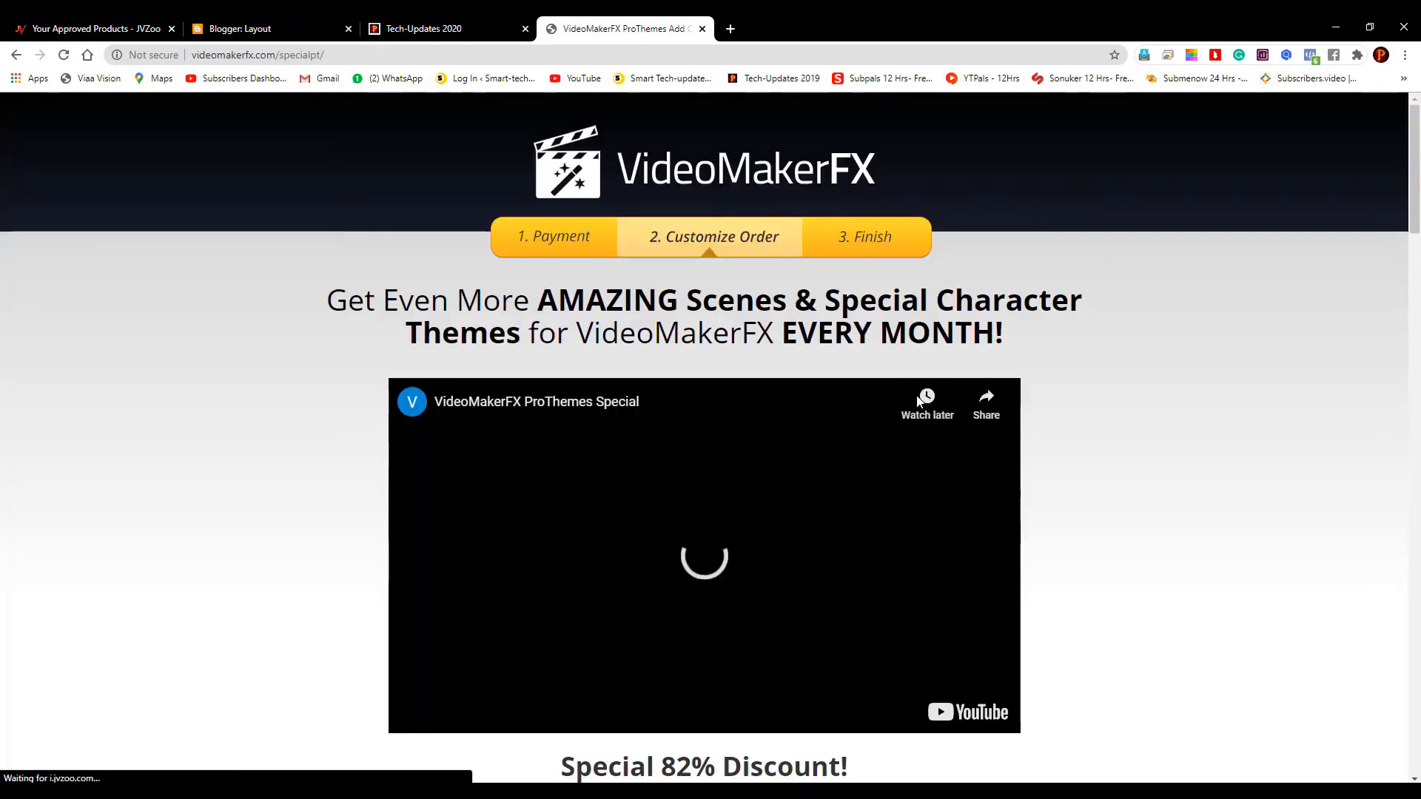
Scroll through the VideoMakerFX ProThemes sales page, highlighting the six-feature checklist, to the $37 offer
{"action": "scroll", "coordinate": [922, 400], "scroll_direction": "down", "scroll_amount": 4}
{"action": "scroll", "coordinate": [1090, 419], "scroll_direction": "down", "scroll_amount": 4}
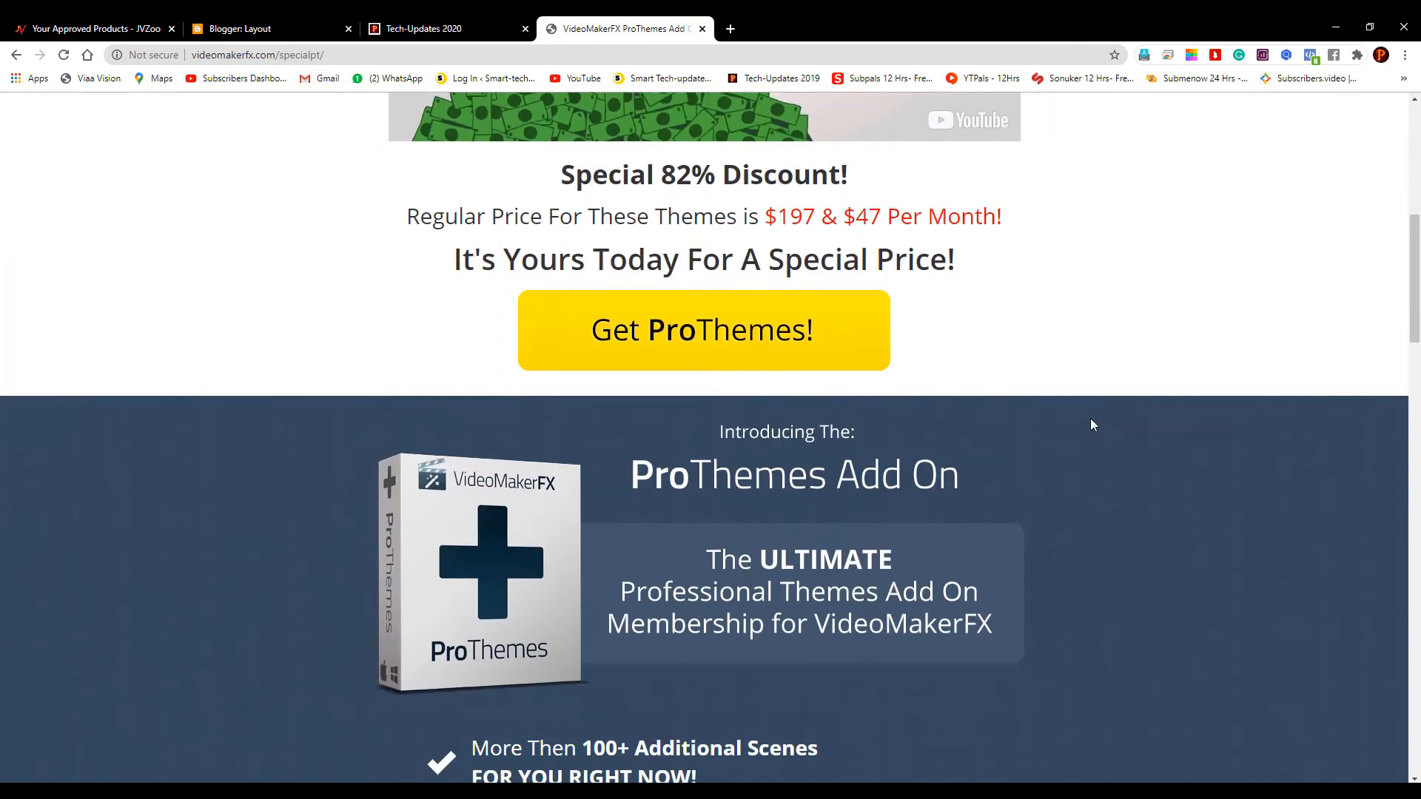
{"action": "scroll", "coordinate": [1090, 419], "scroll_direction": "down", "scroll_amount": 4}
{"action": "scroll", "coordinate": [1090, 419], "scroll_direction": "down", "scroll_amount": 3}
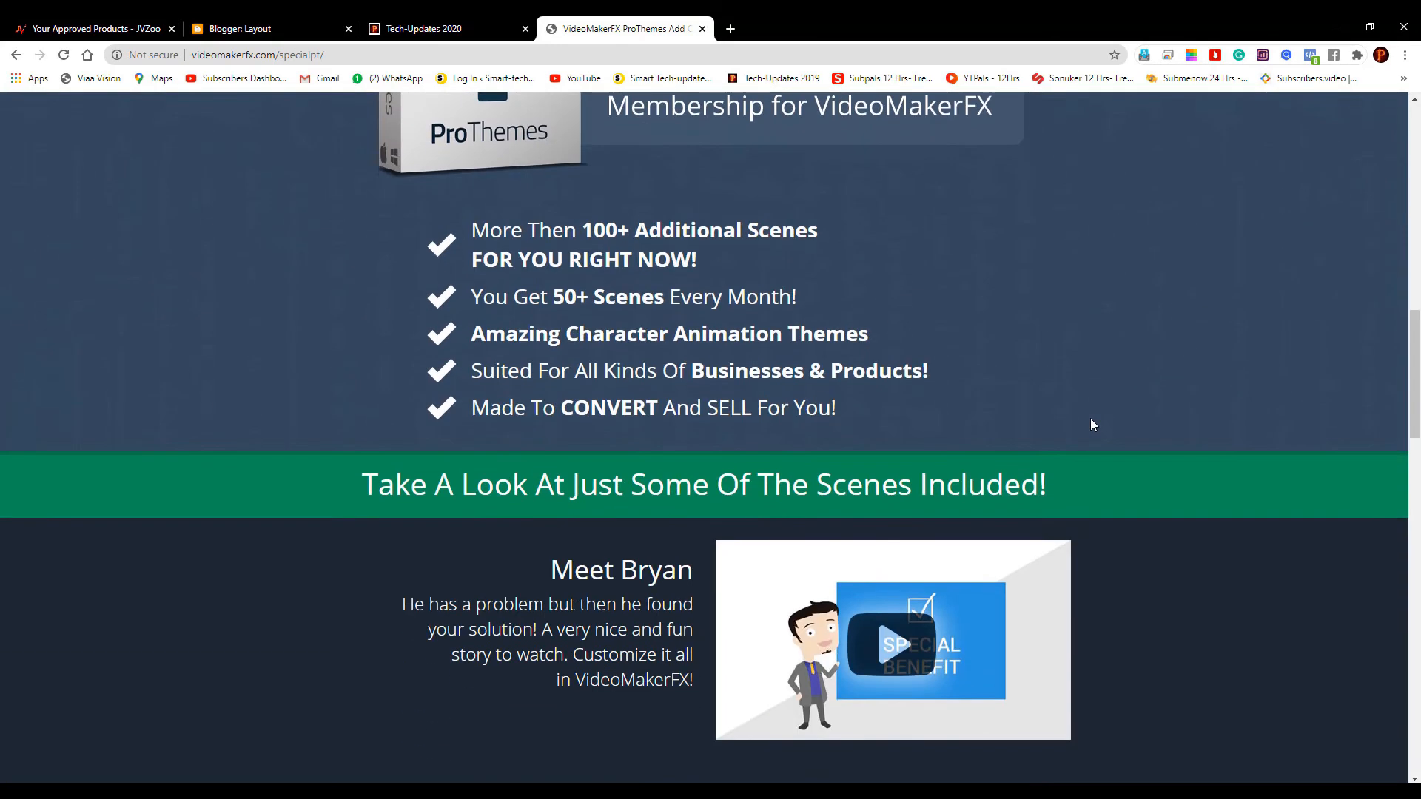
{"action": "left_click_drag", "start_coordinate": [840, 409], "coordinate": [464, 248]}
{"action": "scroll", "coordinate": [1143, 443], "scroll_direction": "down", "scroll_amount": 5}
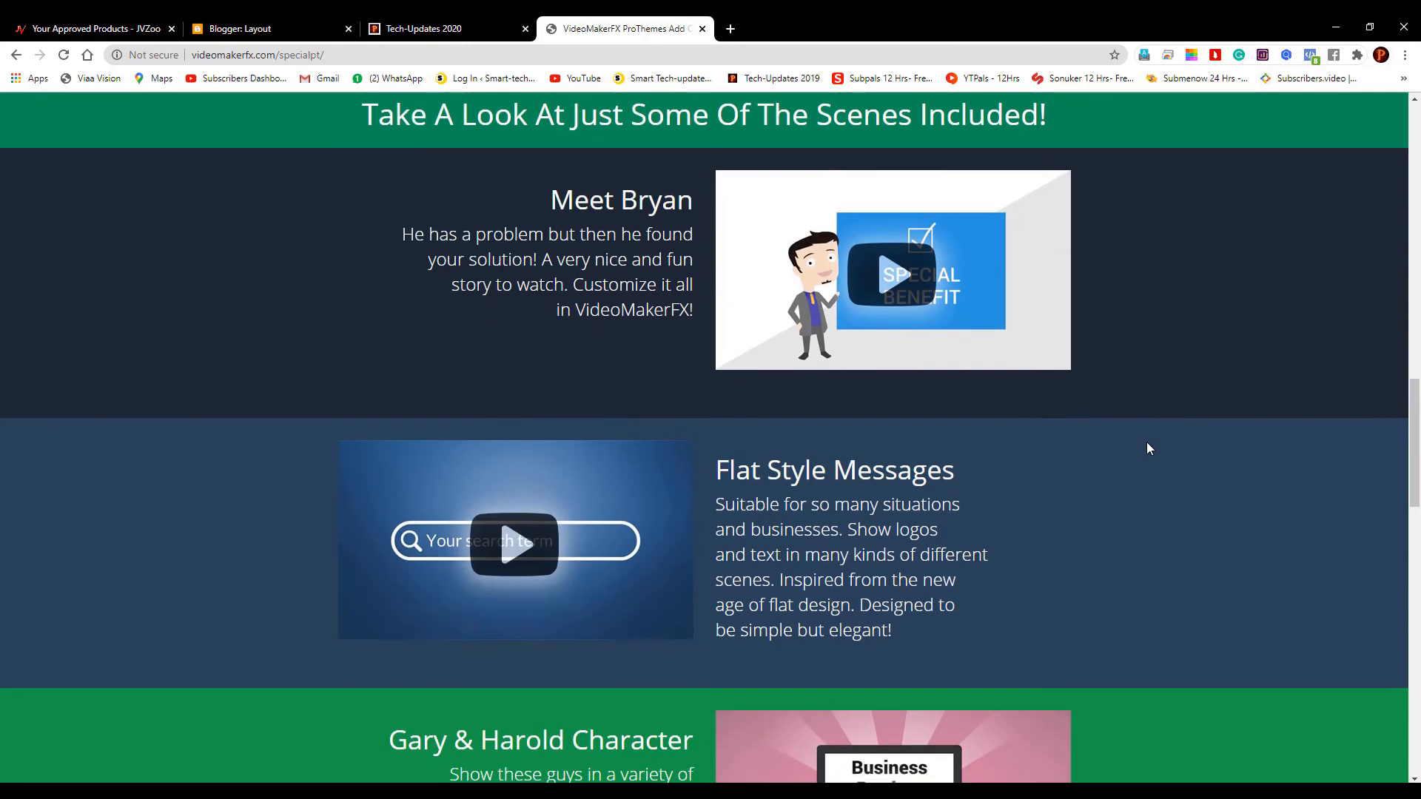
{"action": "scroll", "coordinate": [1148, 443], "scroll_direction": "down", "scroll_amount": 4}
{"action": "scroll", "coordinate": [1147, 443], "scroll_direction": "down", "scroll_amount": 3}
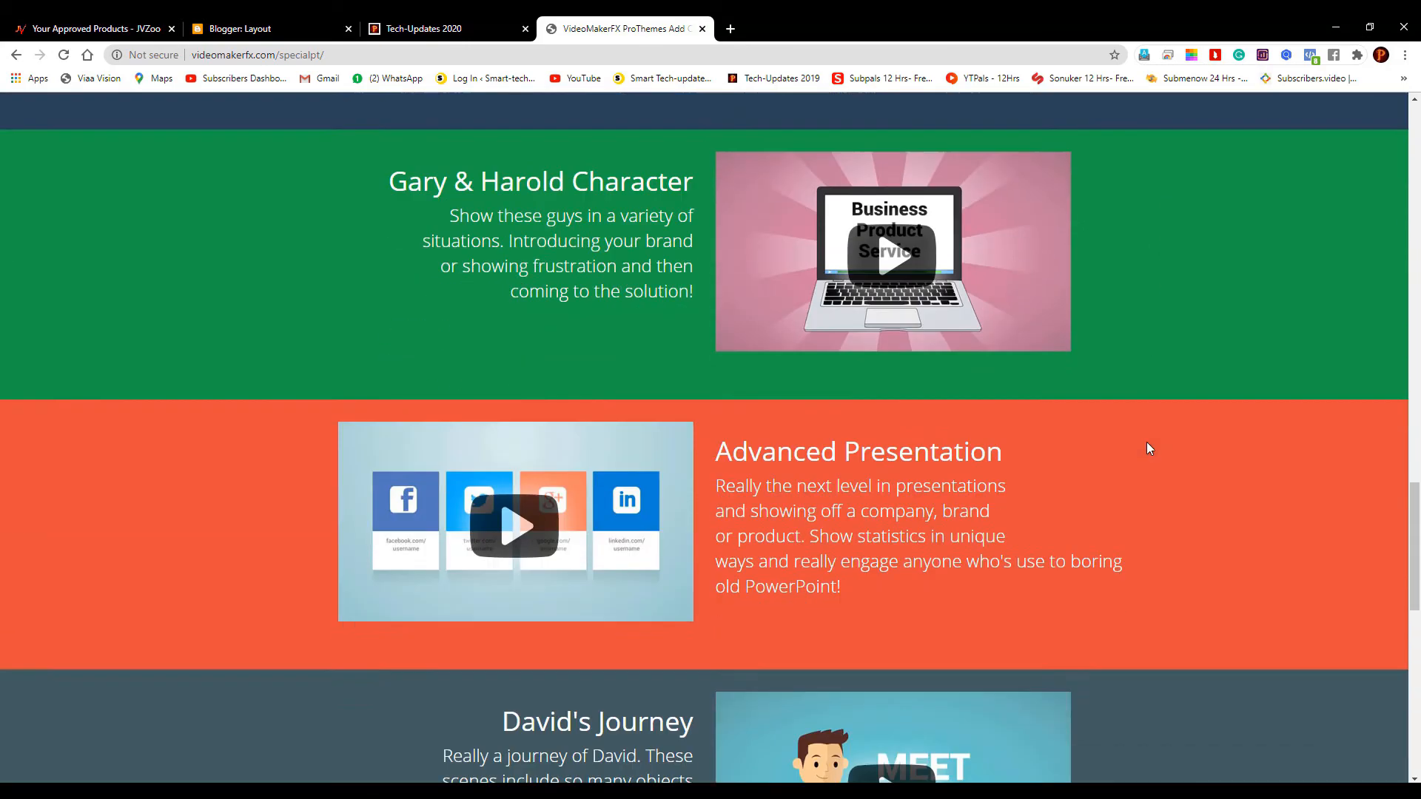
{"action": "scroll", "coordinate": [1147, 443], "scroll_direction": "down", "scroll_amount": 2}
{"action": "scroll", "coordinate": [1149, 447], "scroll_direction": "down", "scroll_amount": 9}
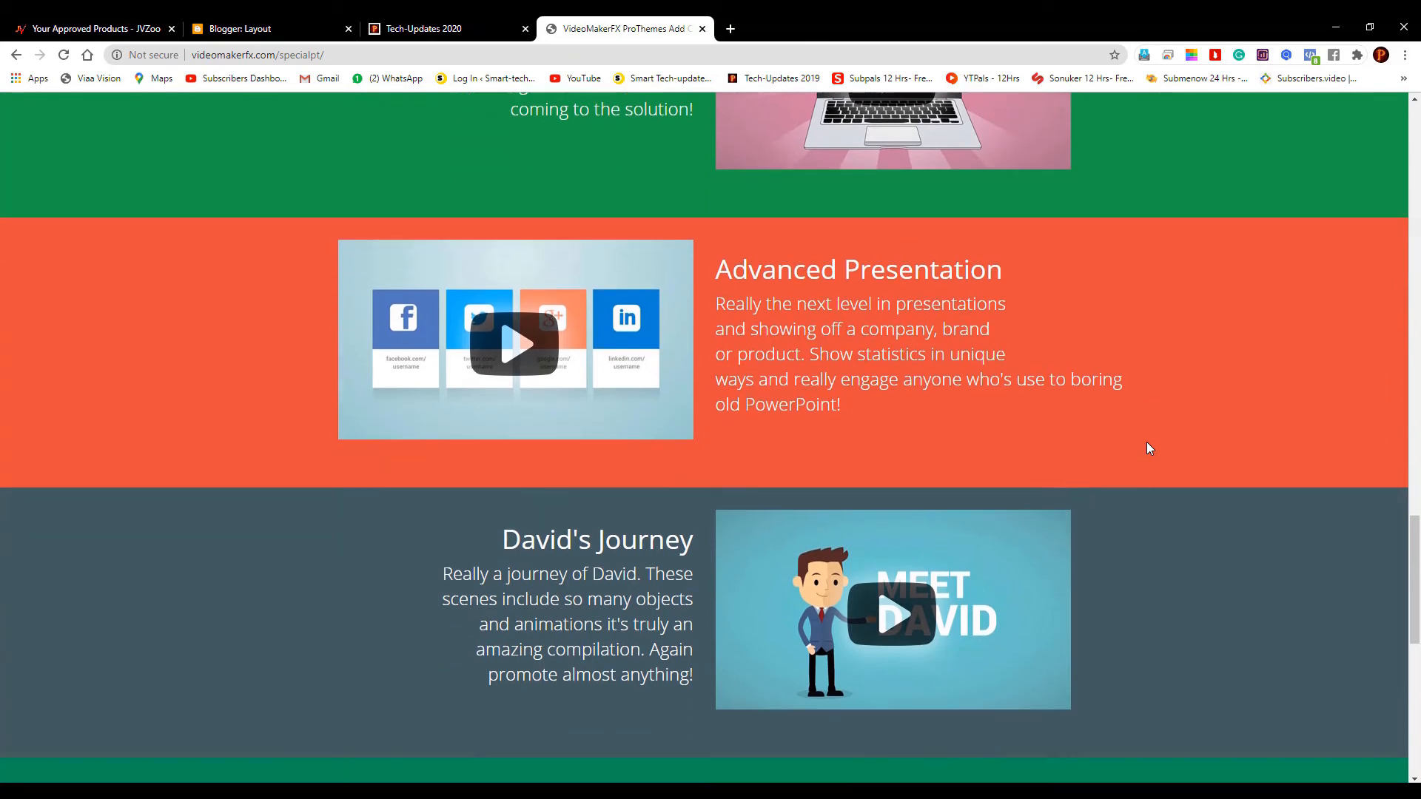
{"action": "scroll", "coordinate": [1149, 448], "scroll_direction": "down", "scroll_amount": 1}
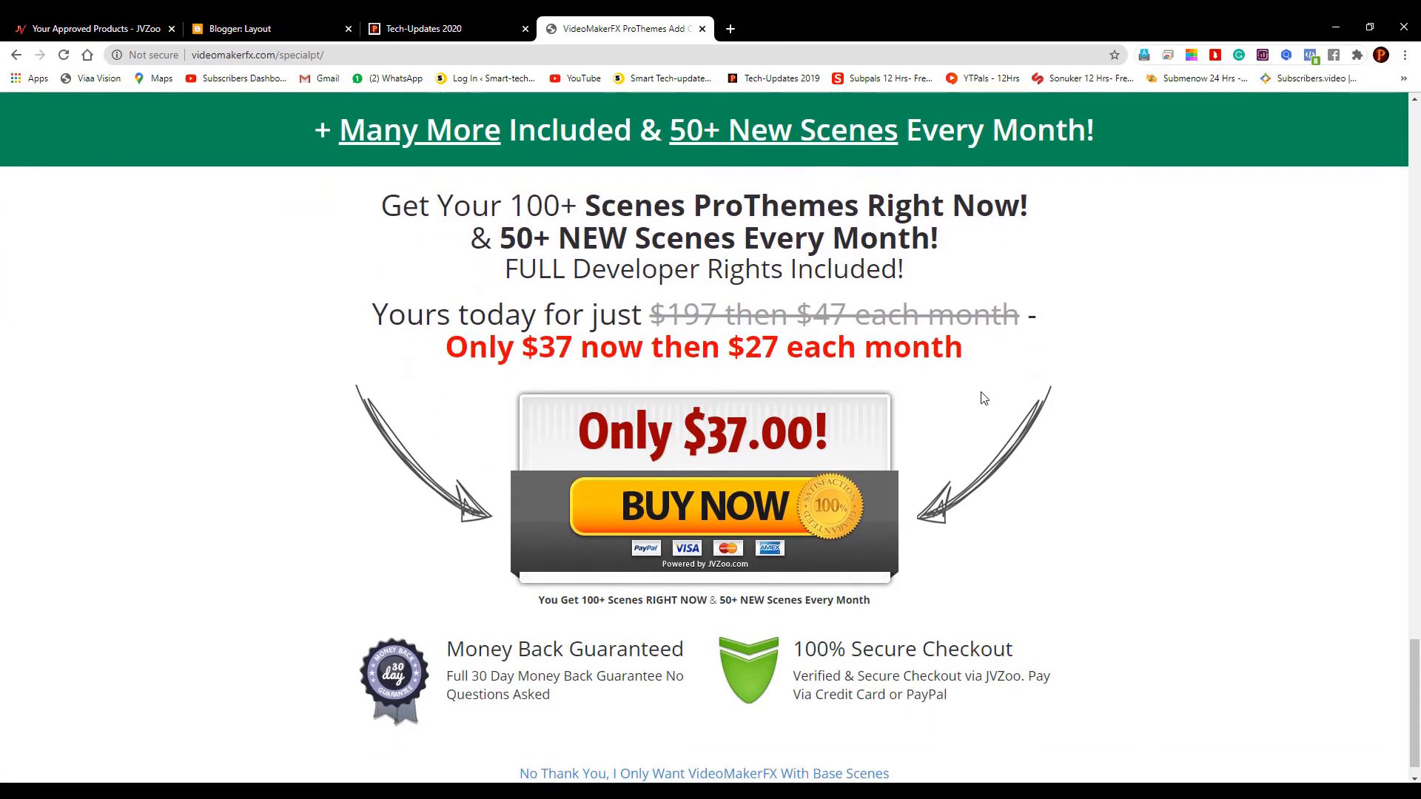
{"action": "scroll", "coordinate": [982, 400], "scroll_direction": "down", "scroll_amount": 1}
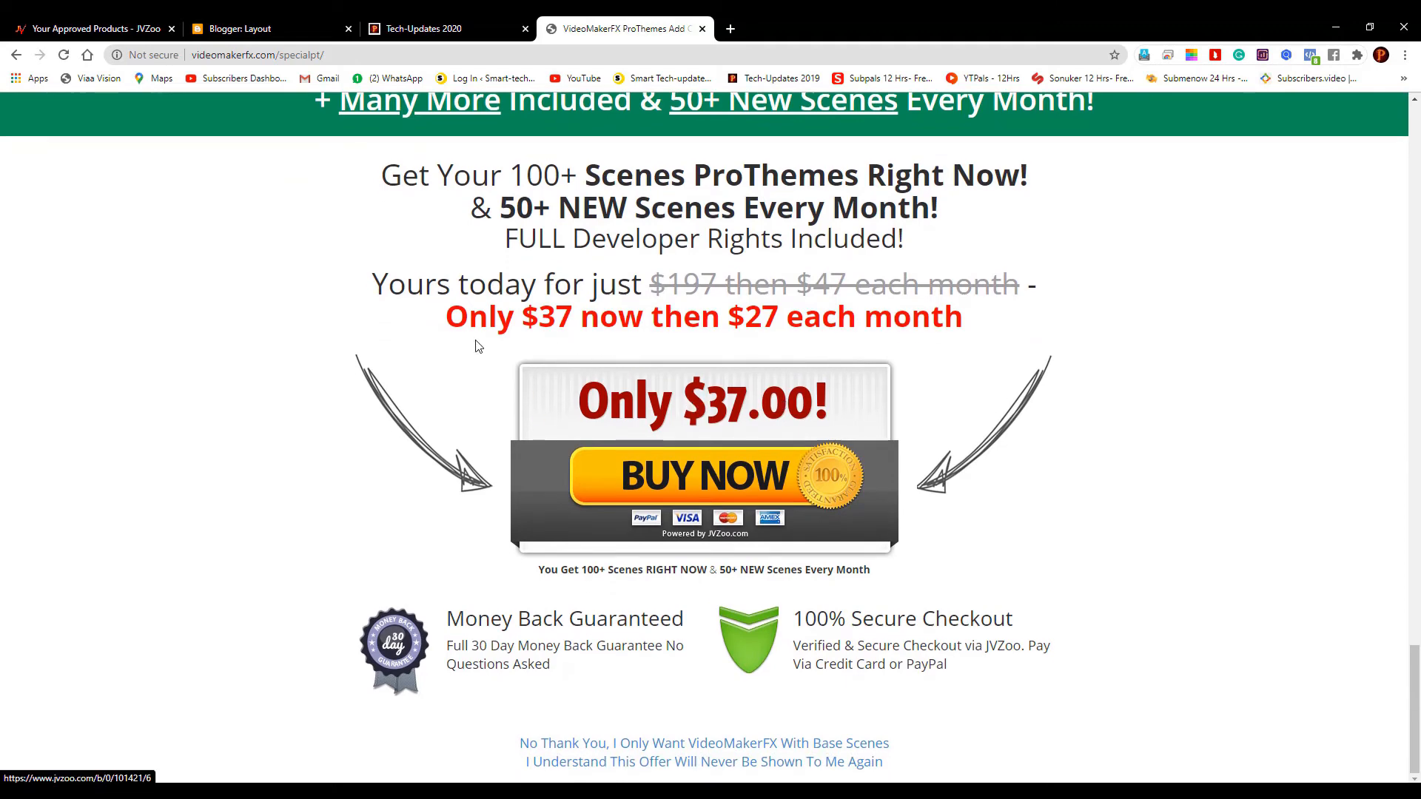
{"action": "scroll", "coordinate": [279, 407], "scroll_direction": "up", "scroll_amount": 4}
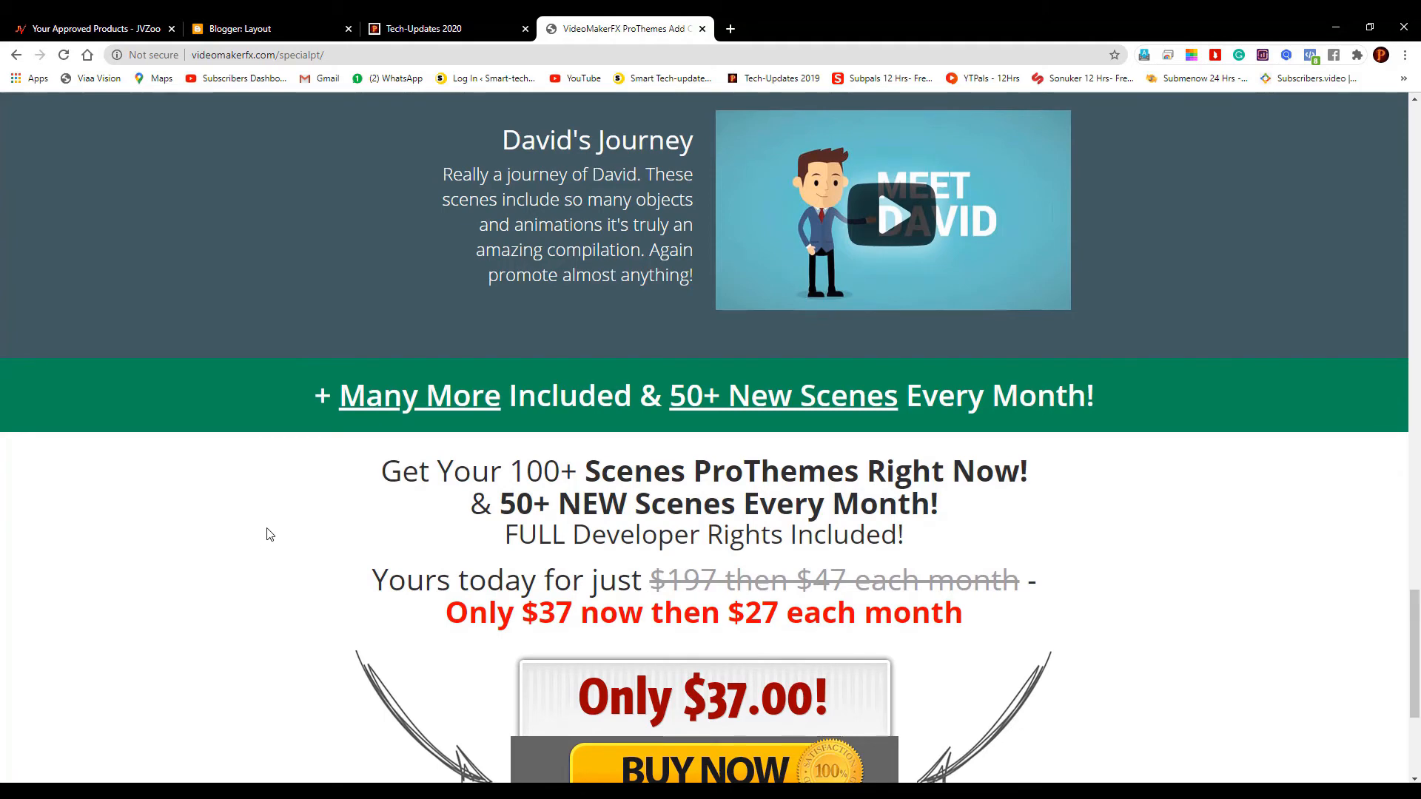
Back in Blogger, start a new post and type 'VideoMaker' in its body
{"action": "key", "text": "ctrl+shift+Tab"}
{"action": "key", "text": "ctrl+shift+Tab"}
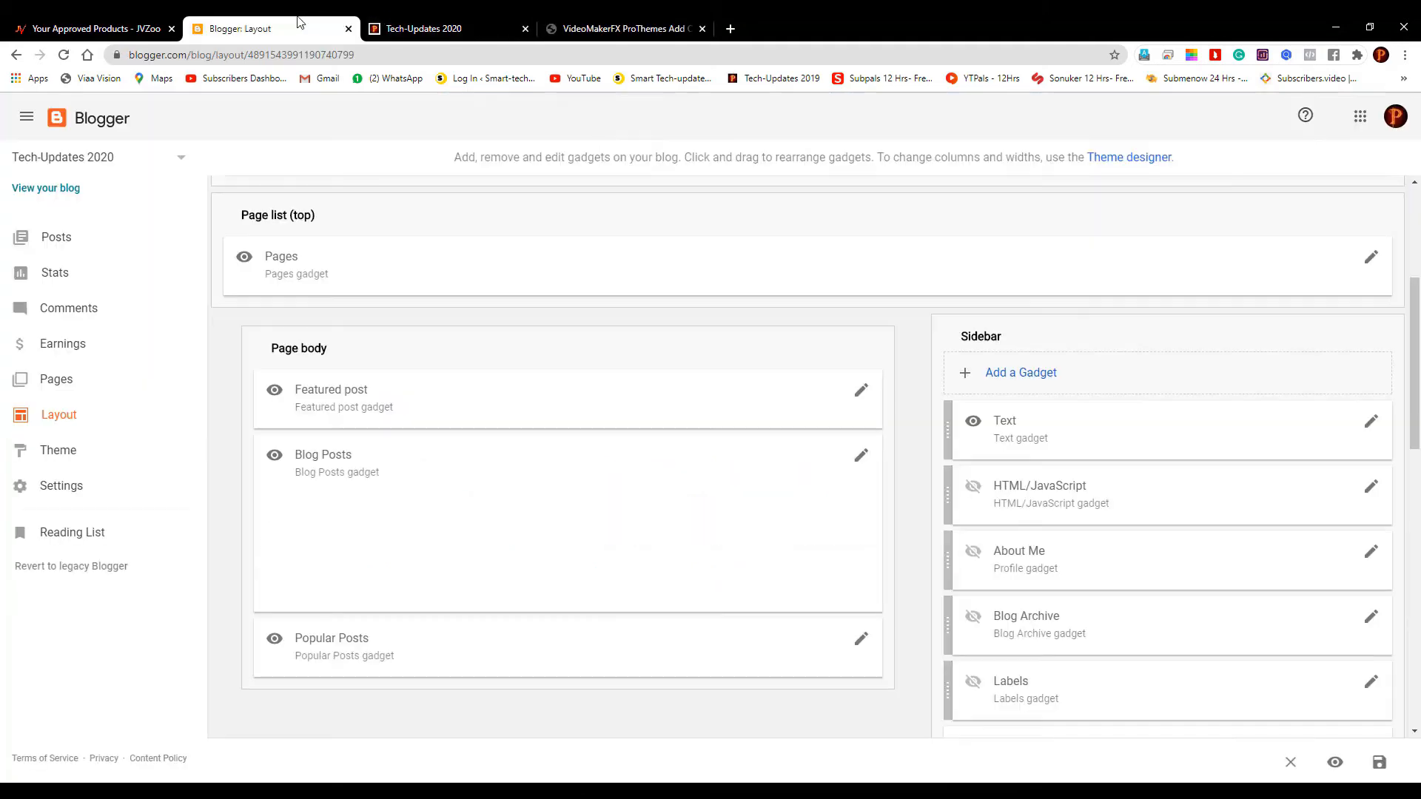
{"action": "left_click", "coordinate": [66, 238]}
{"action": "left_click", "coordinate": [791, 142]}
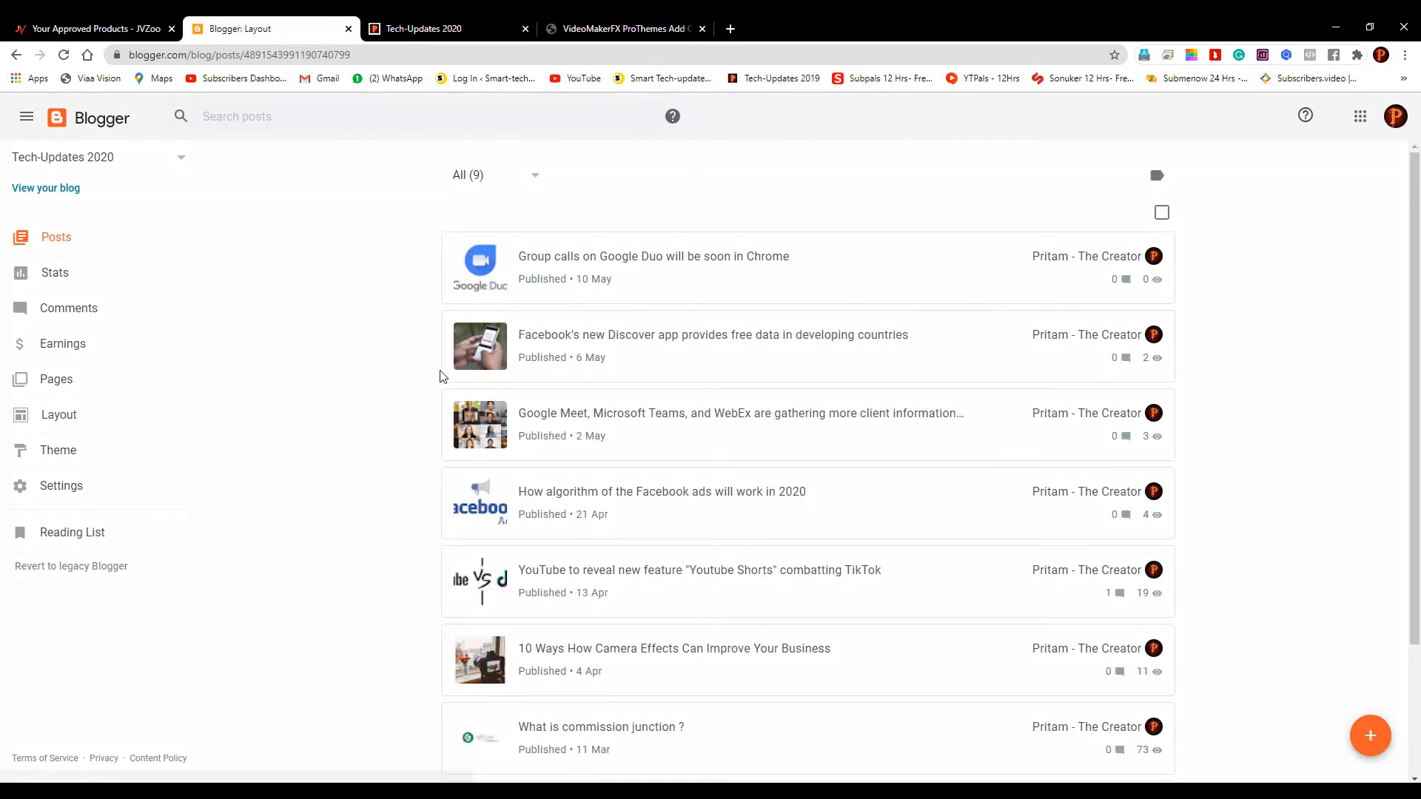
{"action": "left_click", "coordinate": [1370, 742]}
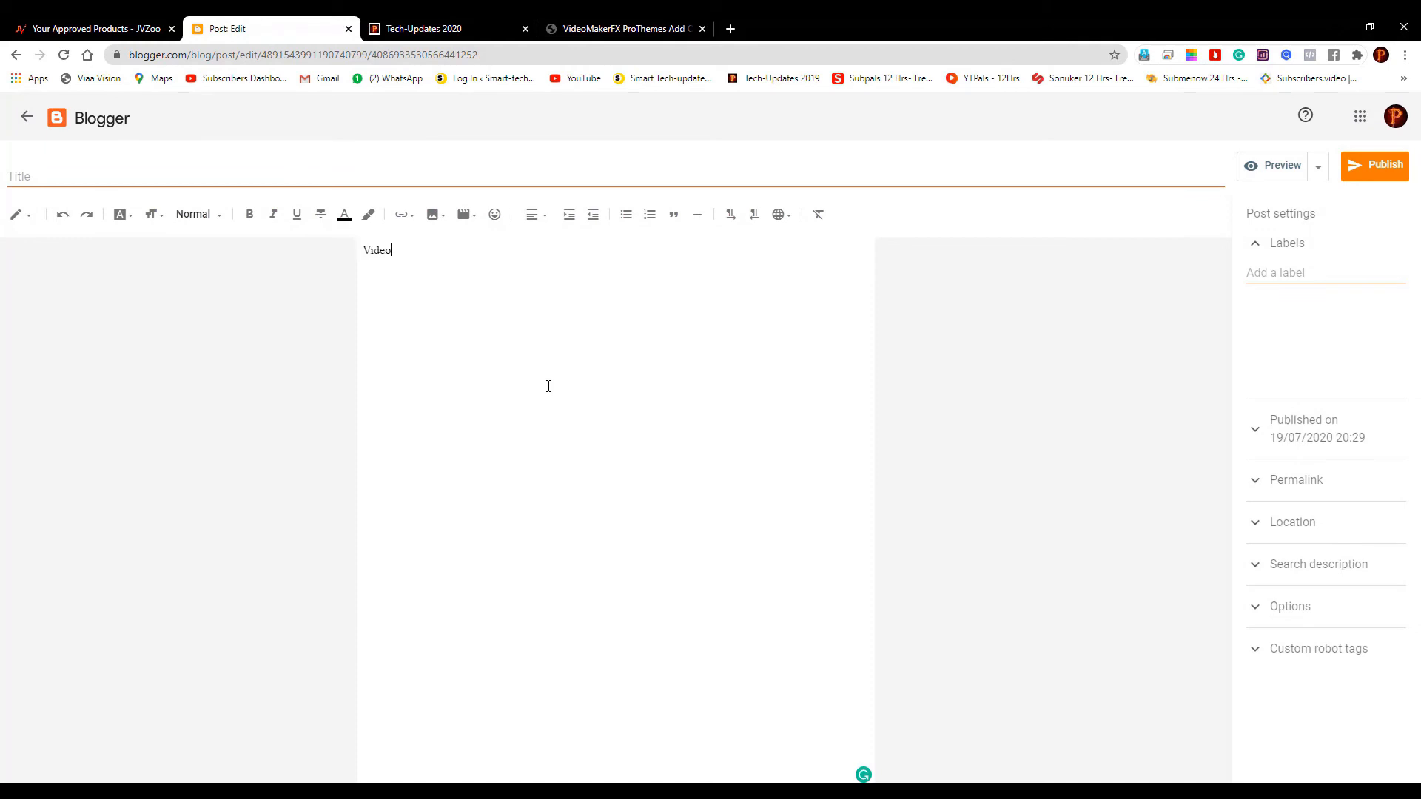
{"action": "type", "text": "Maker"}
Select 'VideoMaker' in the post and copy the sales page URL from the address bar
{"action": "left_click_drag", "start_coordinate": [434, 258], "coordinate": [362, 253]}
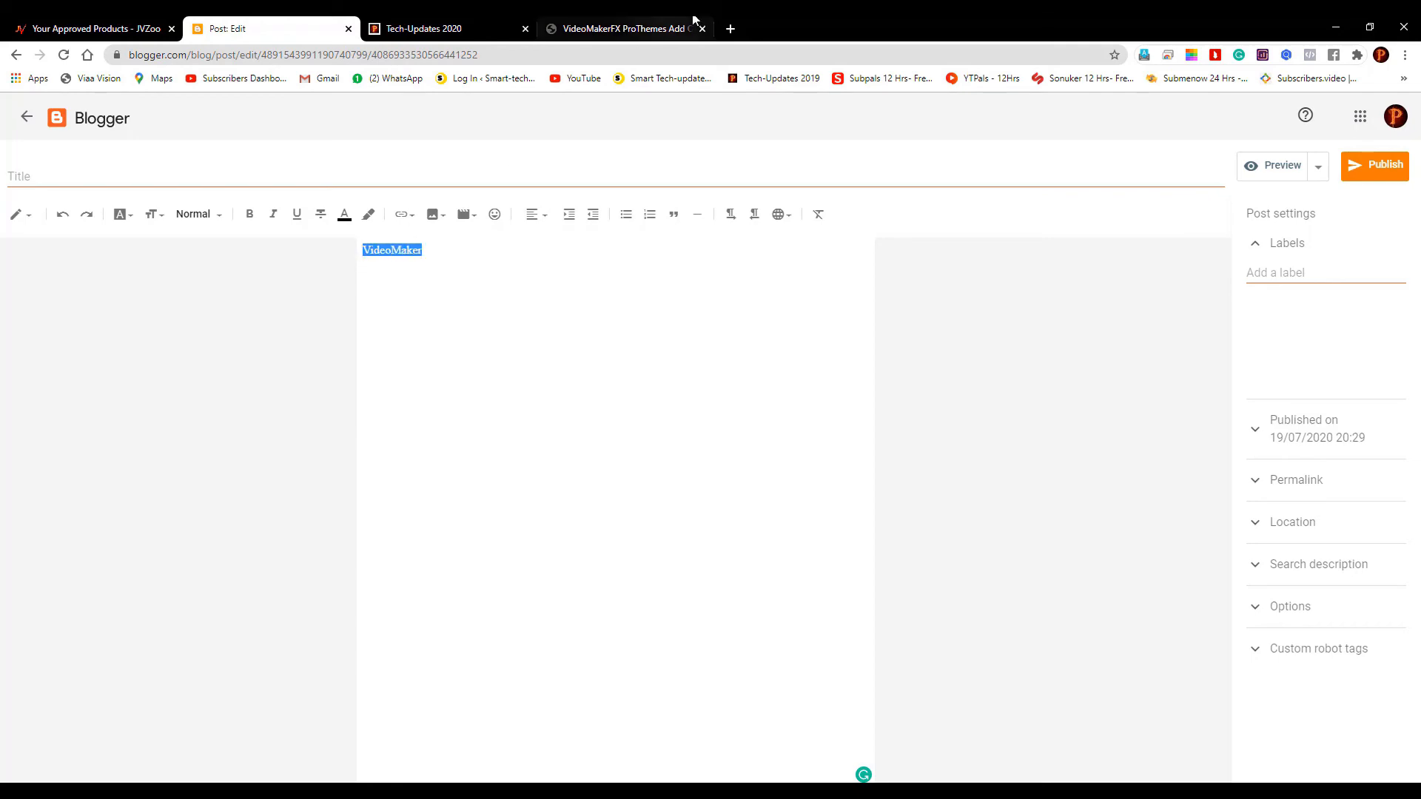
{"action": "left_click", "coordinate": [607, 28]}
{"action": "left_click", "coordinate": [571, 52]}
{"action": "triple_click", "coordinate": [571, 52]}
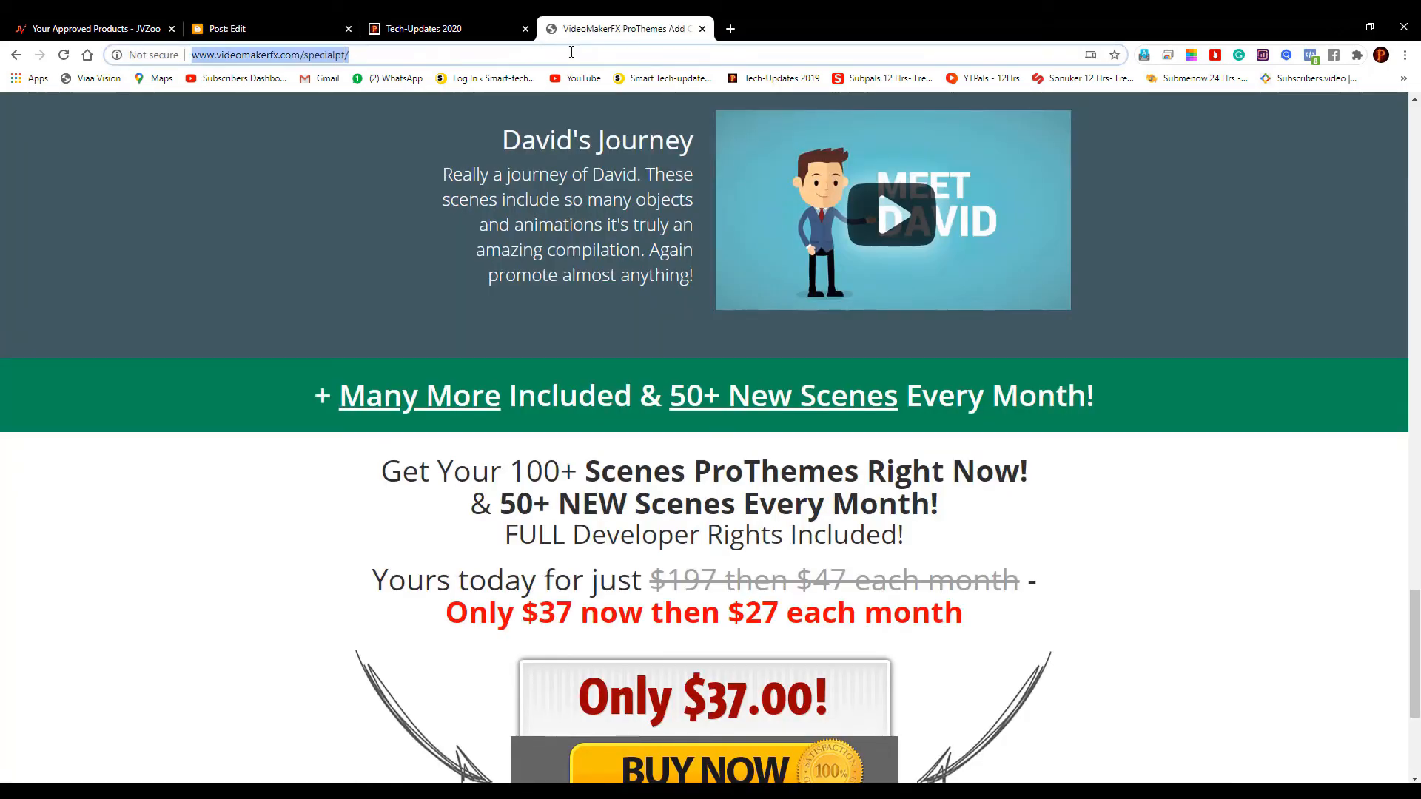
{"action": "left_click", "coordinate": [289, 18]}
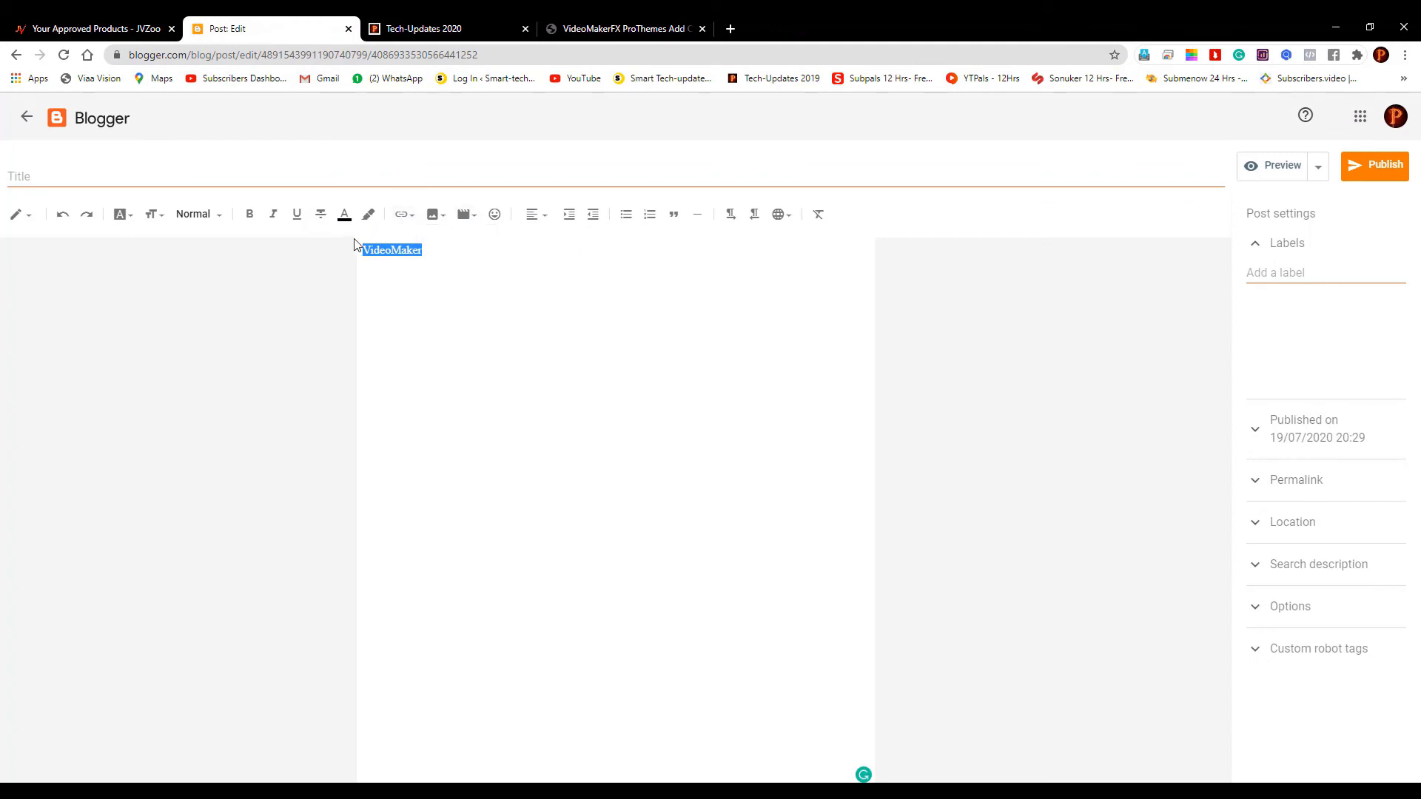
Link 'VideoMaker' to the pasted videomakerfx.com/specialpt/ URL, opening in a new window
{"action": "left_click", "coordinate": [413, 215]}
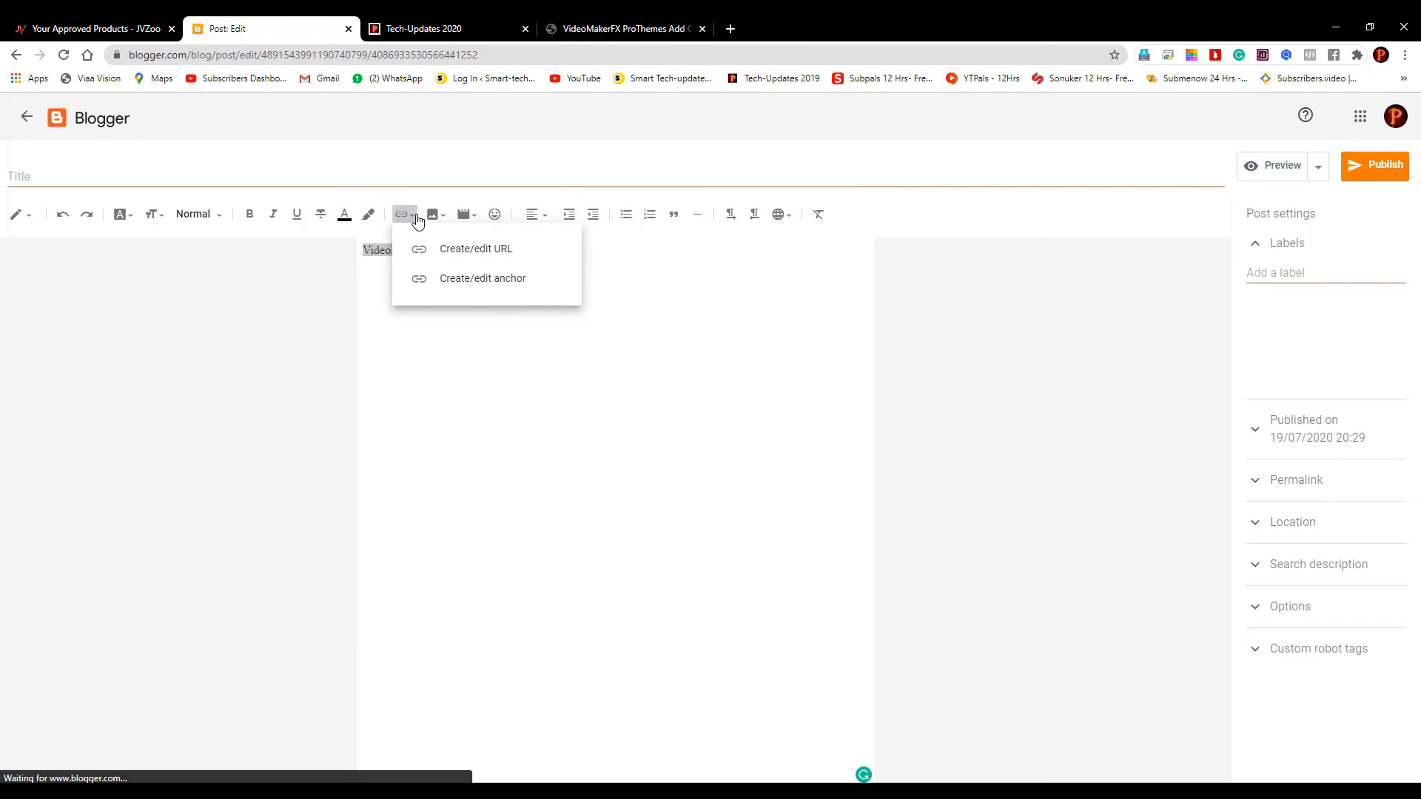
{"action": "left_click", "coordinate": [428, 254]}
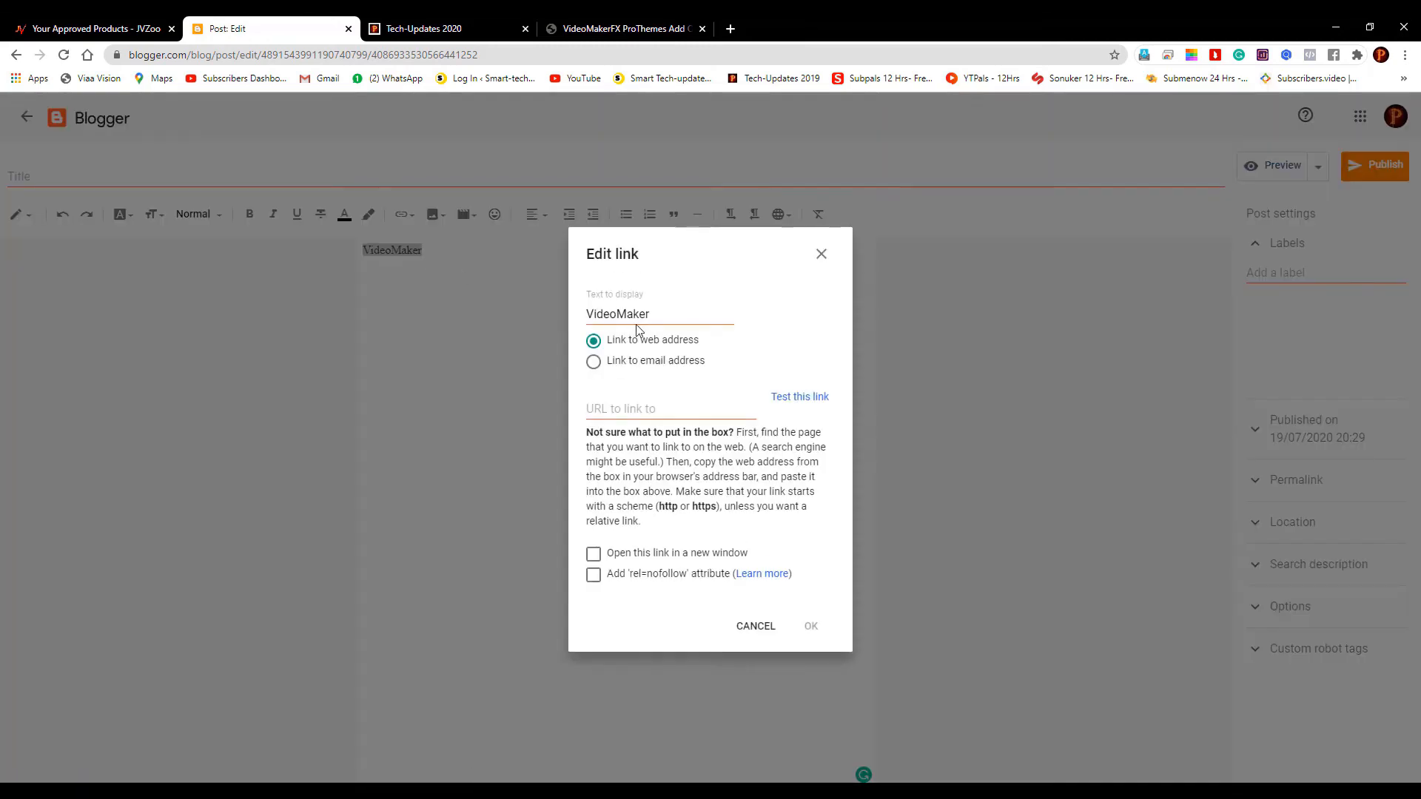
{"action": "left_click", "coordinate": [647, 407]}
{"action": "key", "text": "ctrl+v"}
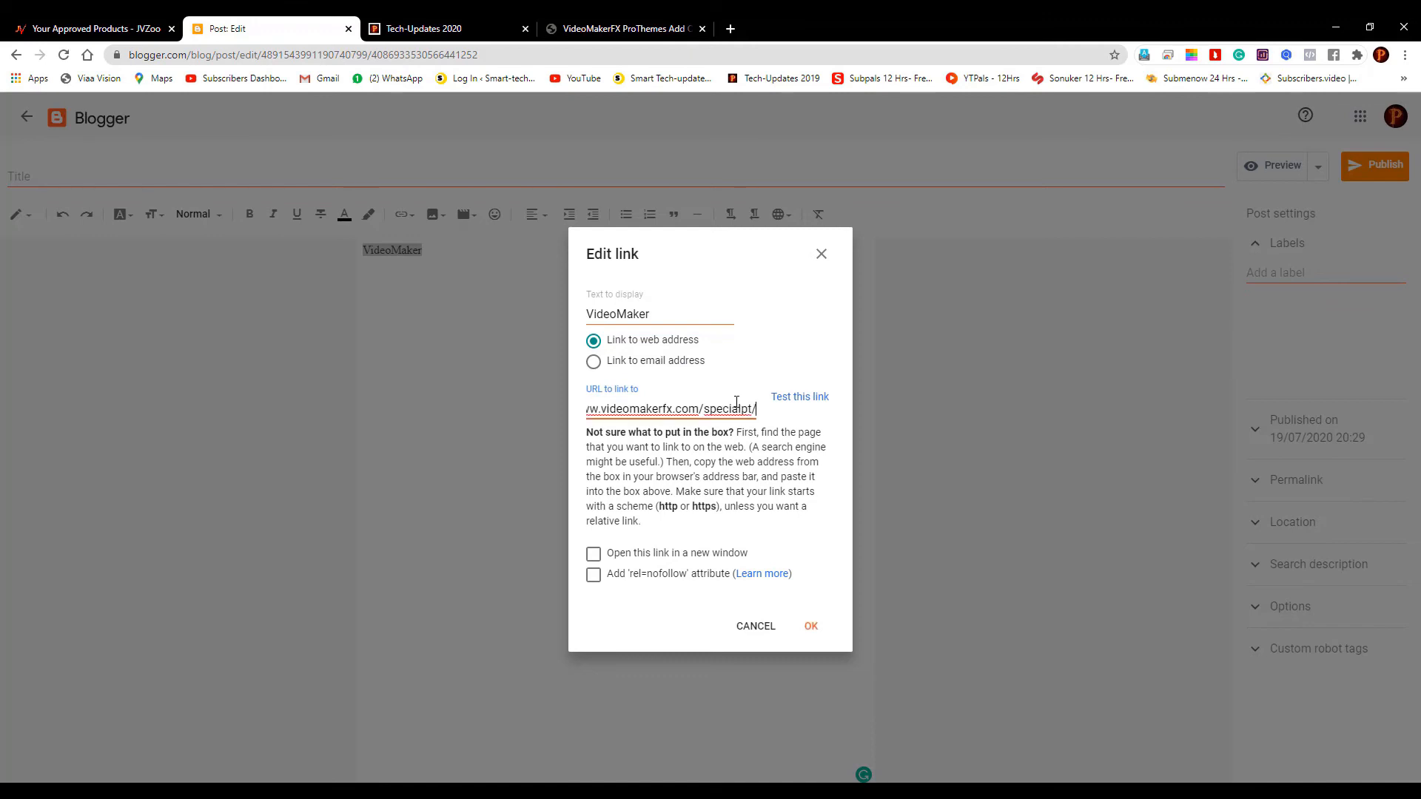
{"action": "left_click", "coordinate": [594, 554]}
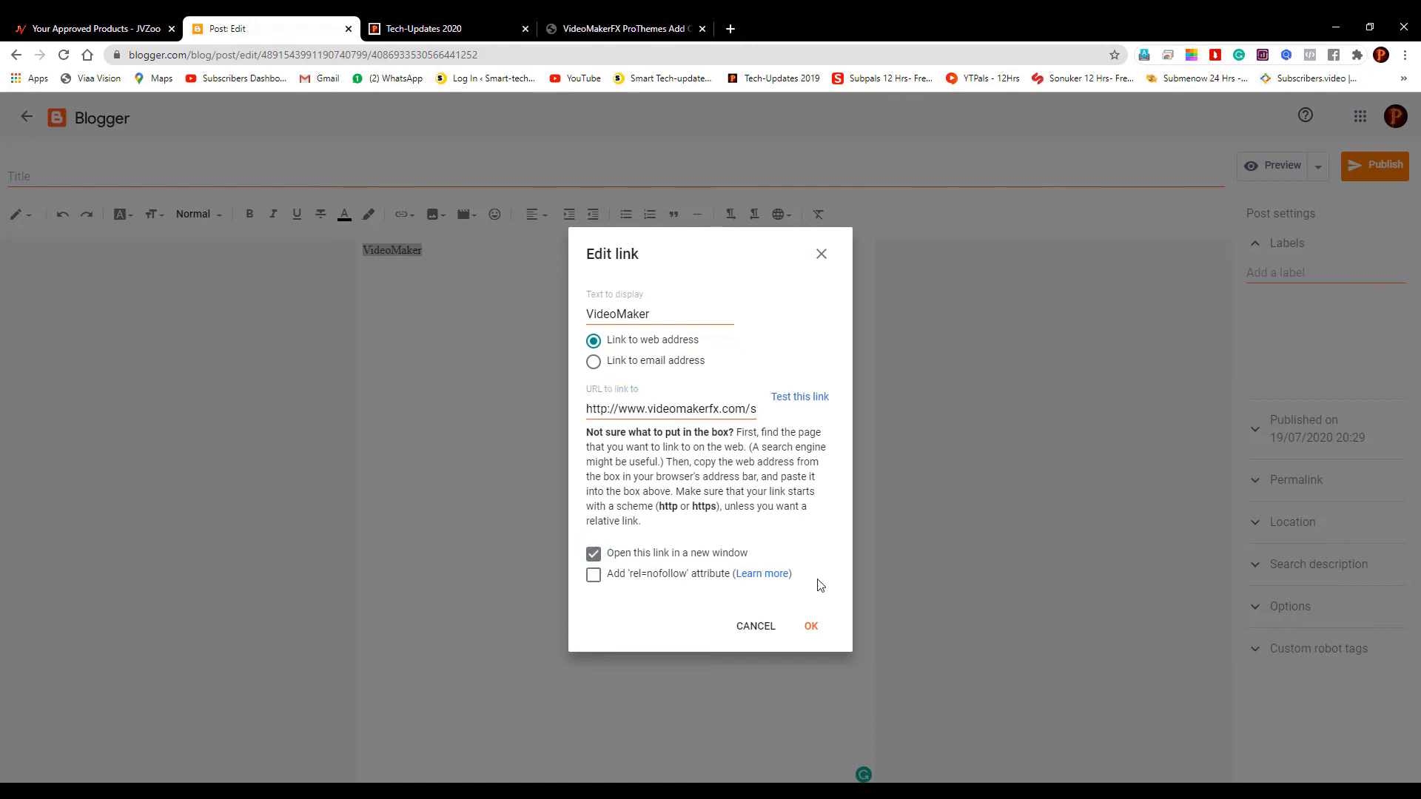
{"action": "left_click", "coordinate": [812, 627]}
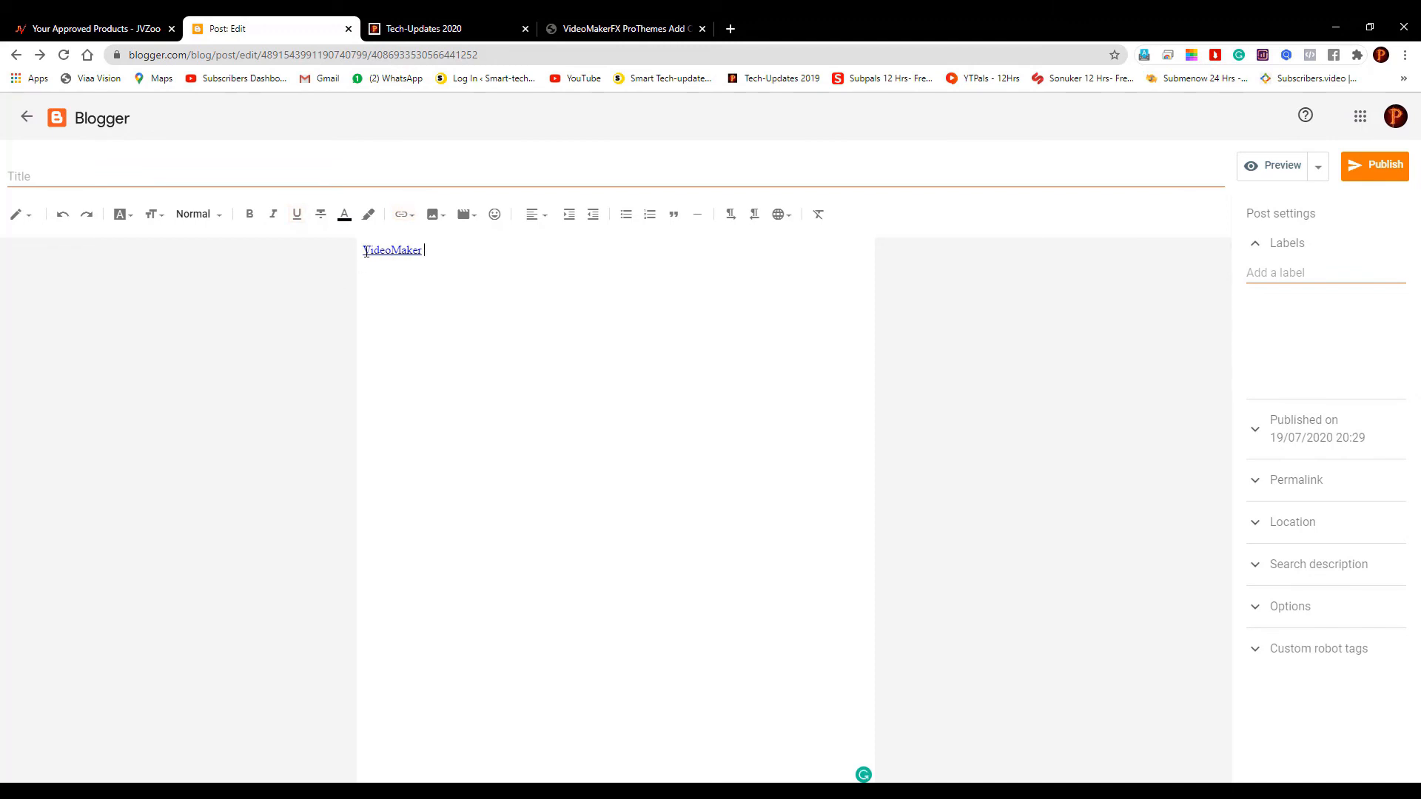
Type 'Click on this button to purchase the product -' before the VideoMaker link, fixing the typo
{"action": "type", "text": "Click "}
{"action": "type", "text": "on this "}
{"action": "type", "text": "button to p"}
{"action": "type", "text": "urchasse"}
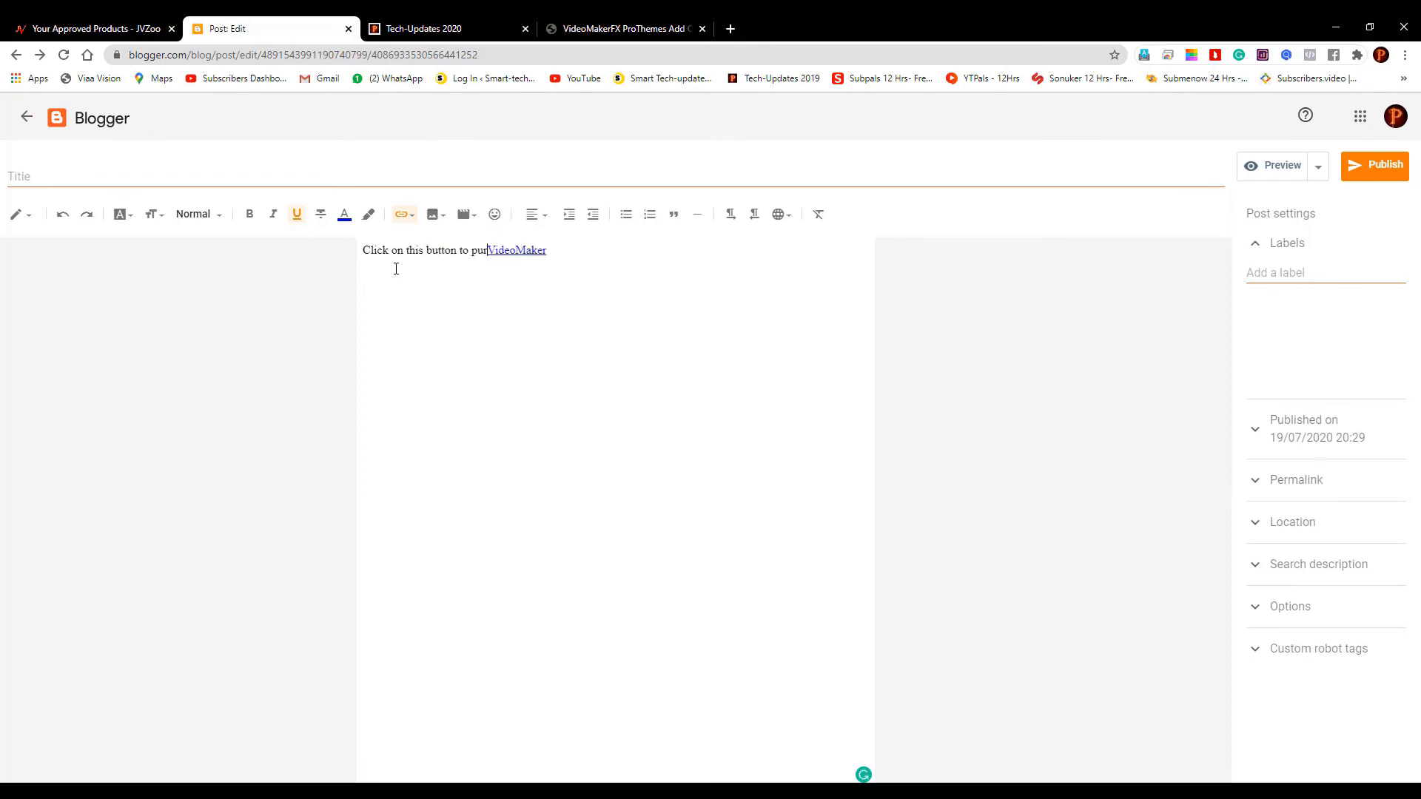
{"action": "key", "text": "BackSpace"}
{"action": "key", "text": "BackSpace"}
{"action": "key", "text": "BackSpace"}
{"action": "type", "text": "e the "}
{"action": "type", "text": "product "}
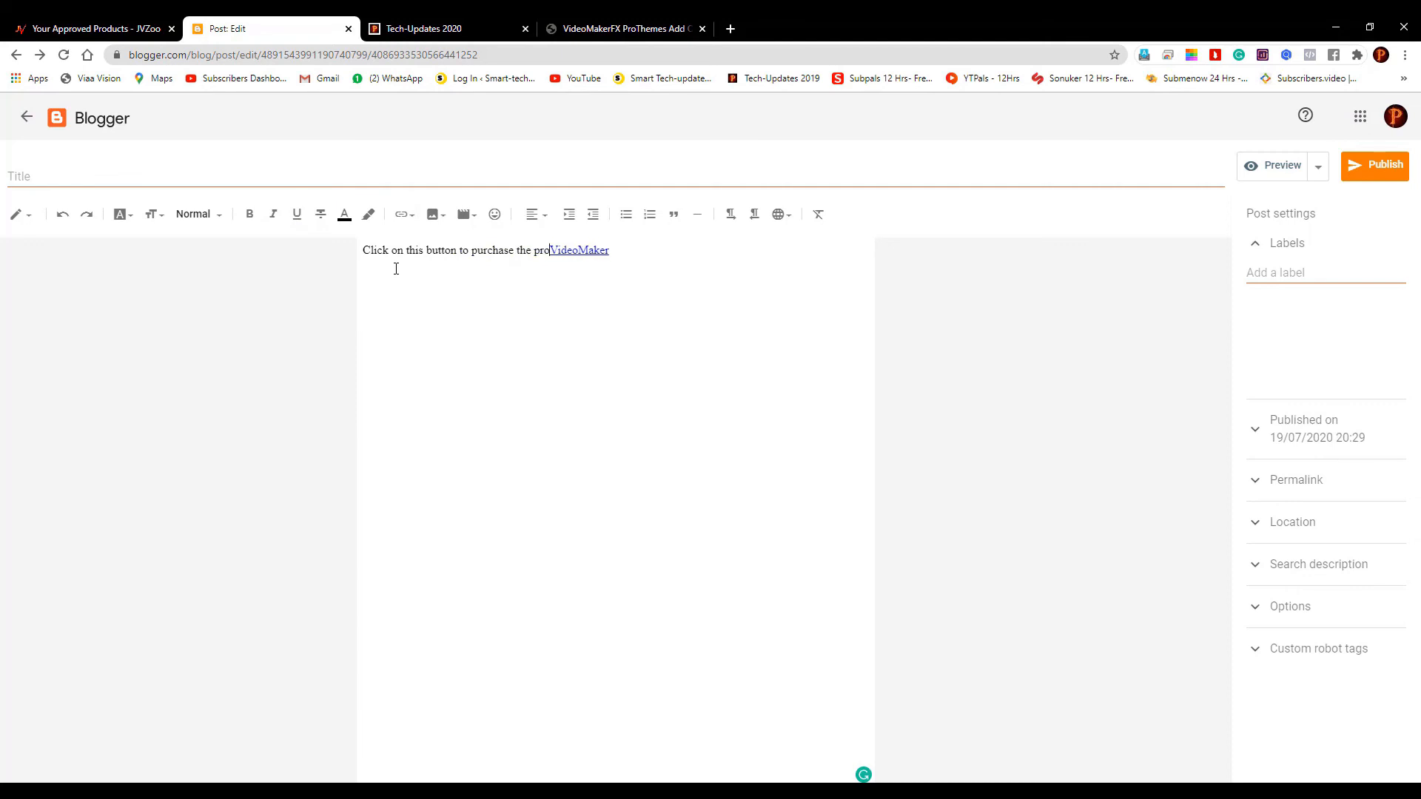
{"action": "type", "text": "-"}
Preview the post and check its text and link
{"action": "left_click", "coordinate": [1258, 166]}
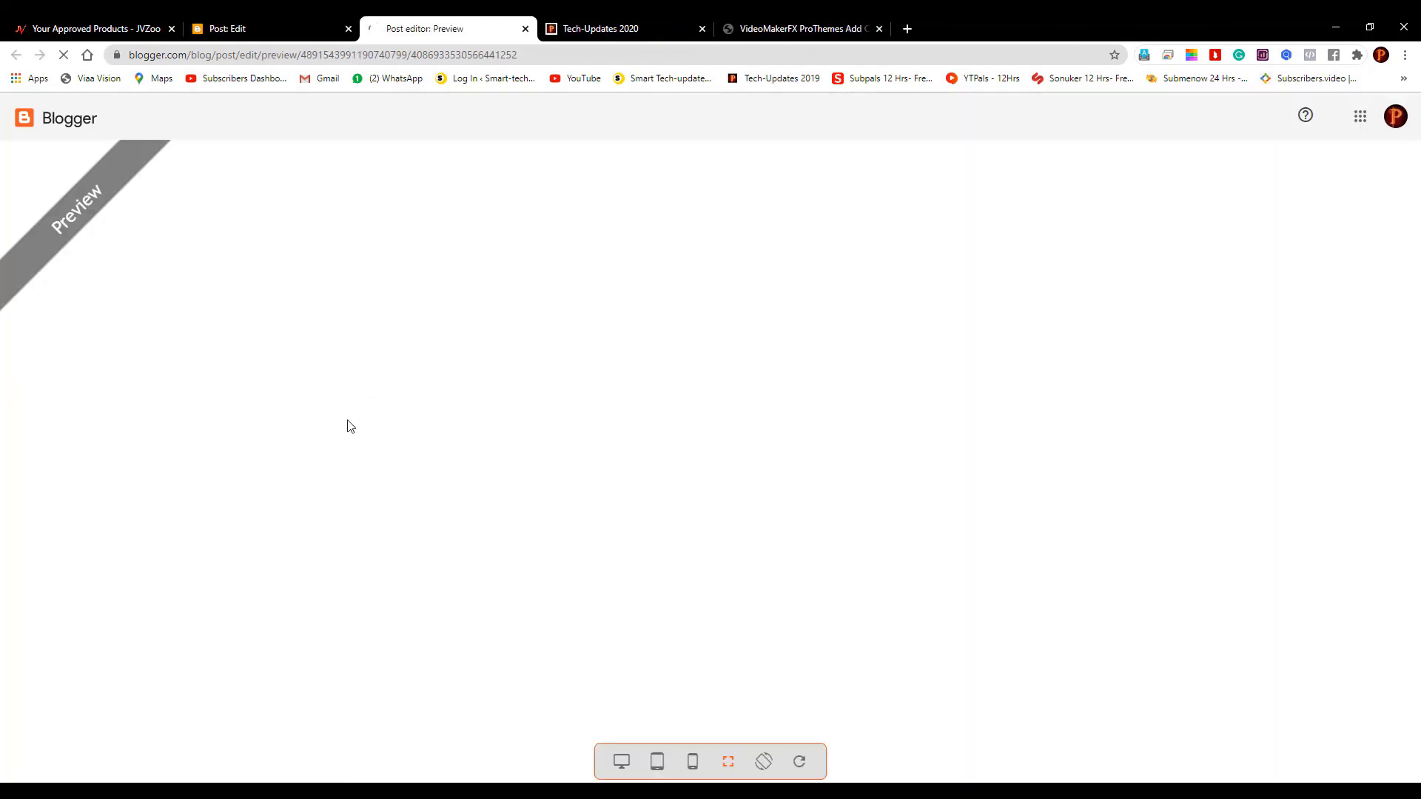
{"action": "scroll", "coordinate": [628, 461], "scroll_direction": "down", "scroll_amount": 2}
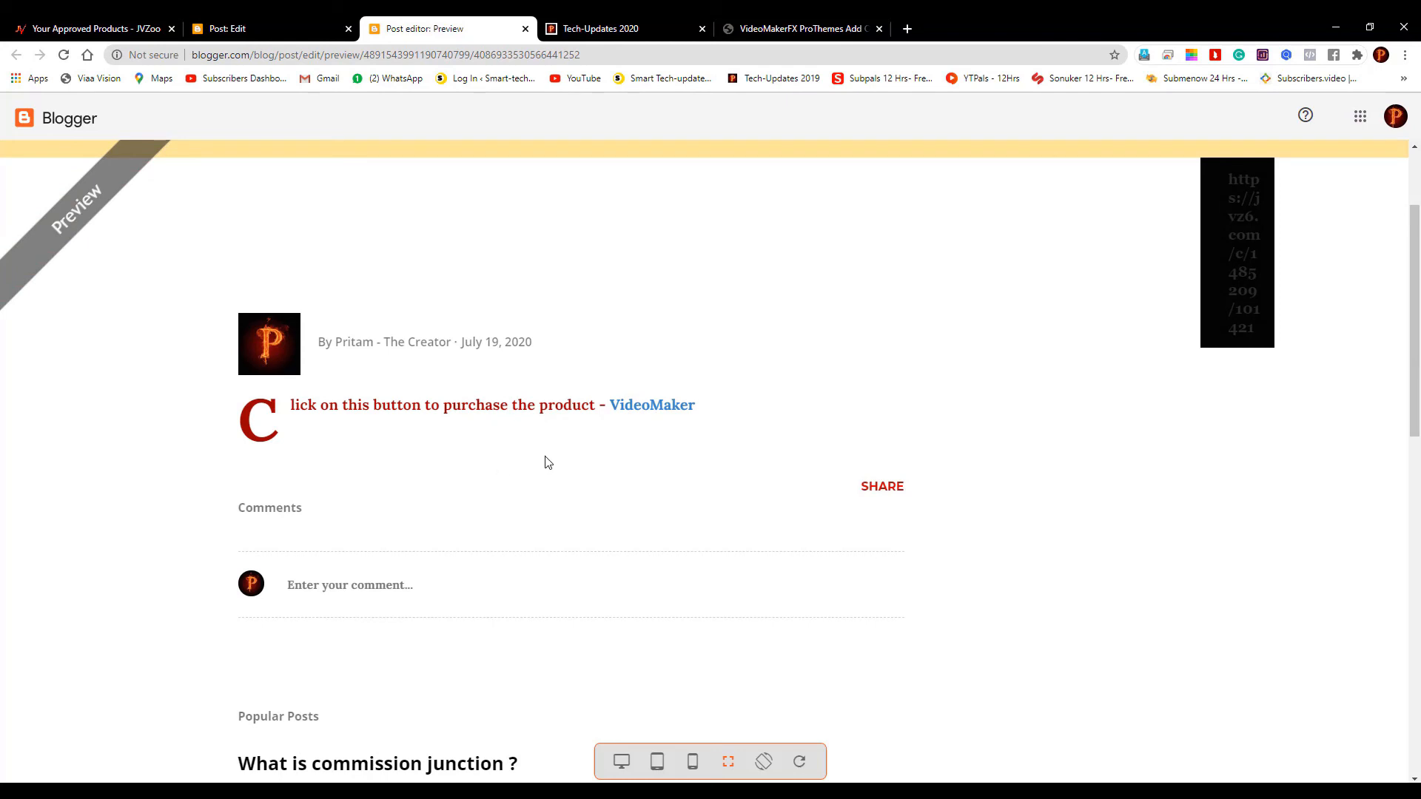
{"action": "scroll", "coordinate": [546, 463], "scroll_direction": "up", "scroll_amount": 2}
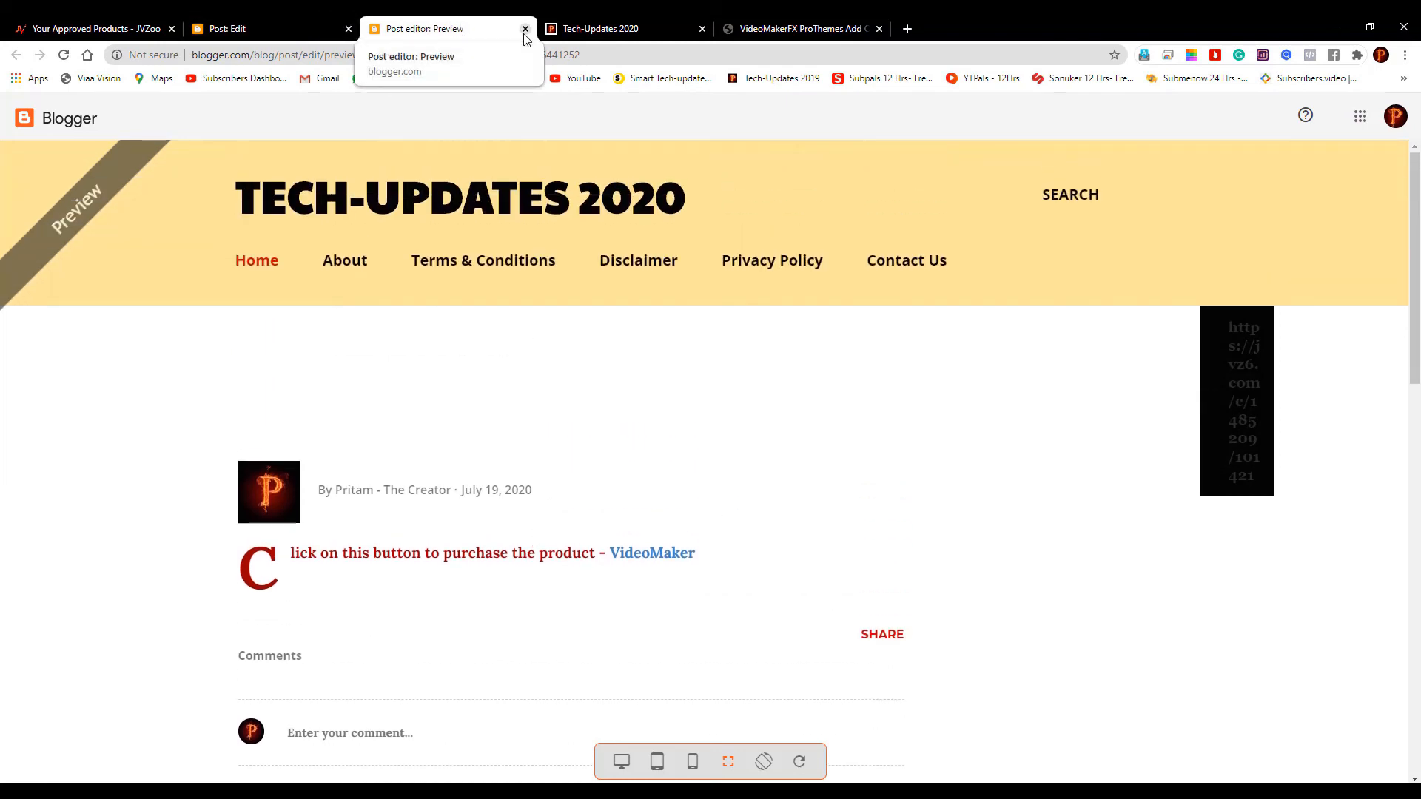
{"action": "left_click", "coordinate": [812, 22]}
Scroll back to the top of the VideoMakerFX sales page, then return to the Post: Edit tab
{"action": "scroll", "coordinate": [881, 462], "scroll_direction": "up", "scroll_amount": 1}
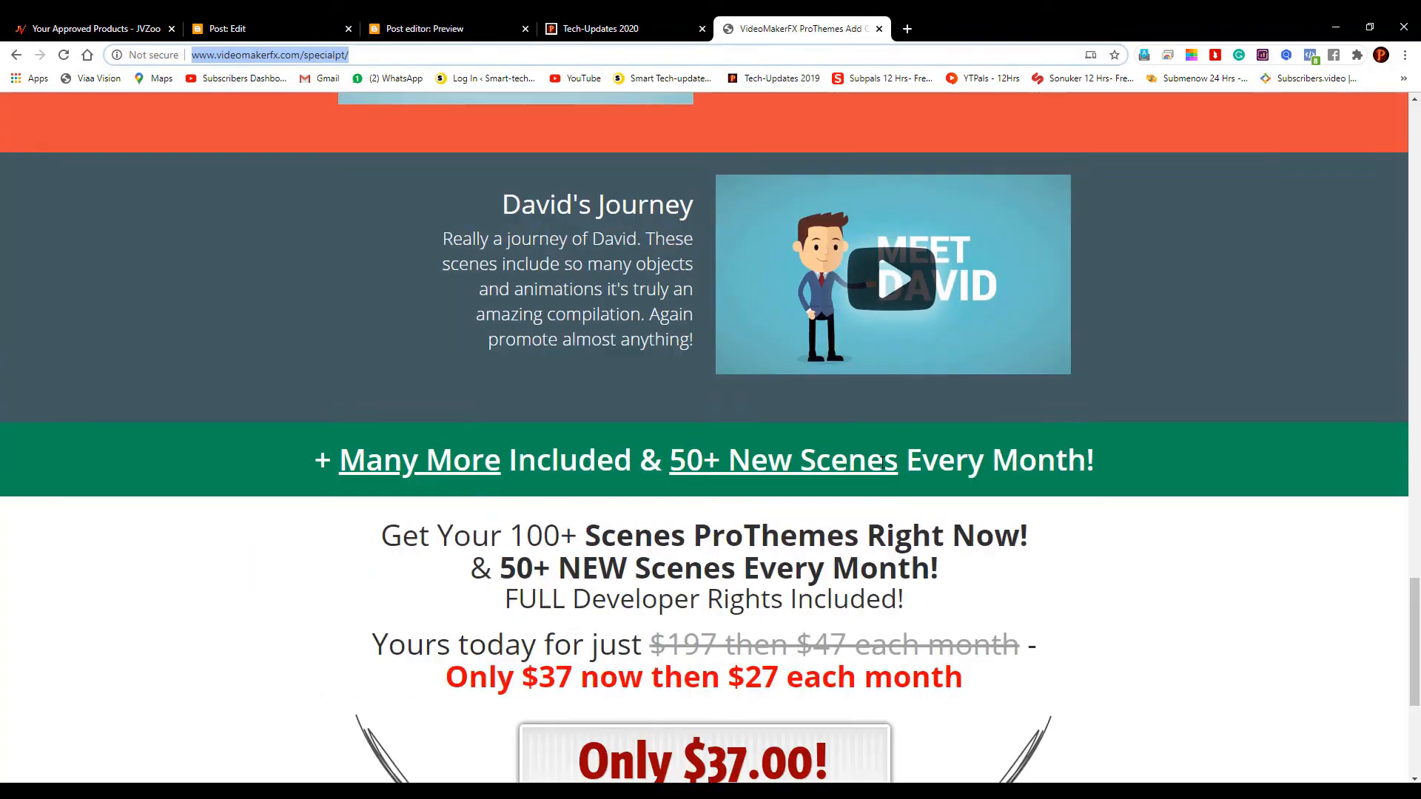
{"action": "scroll", "coordinate": [916, 484], "scroll_direction": "down", "scroll_amount": 5}
{"action": "scroll", "coordinate": [952, 492], "scroll_direction": "up", "scroll_amount": 20}
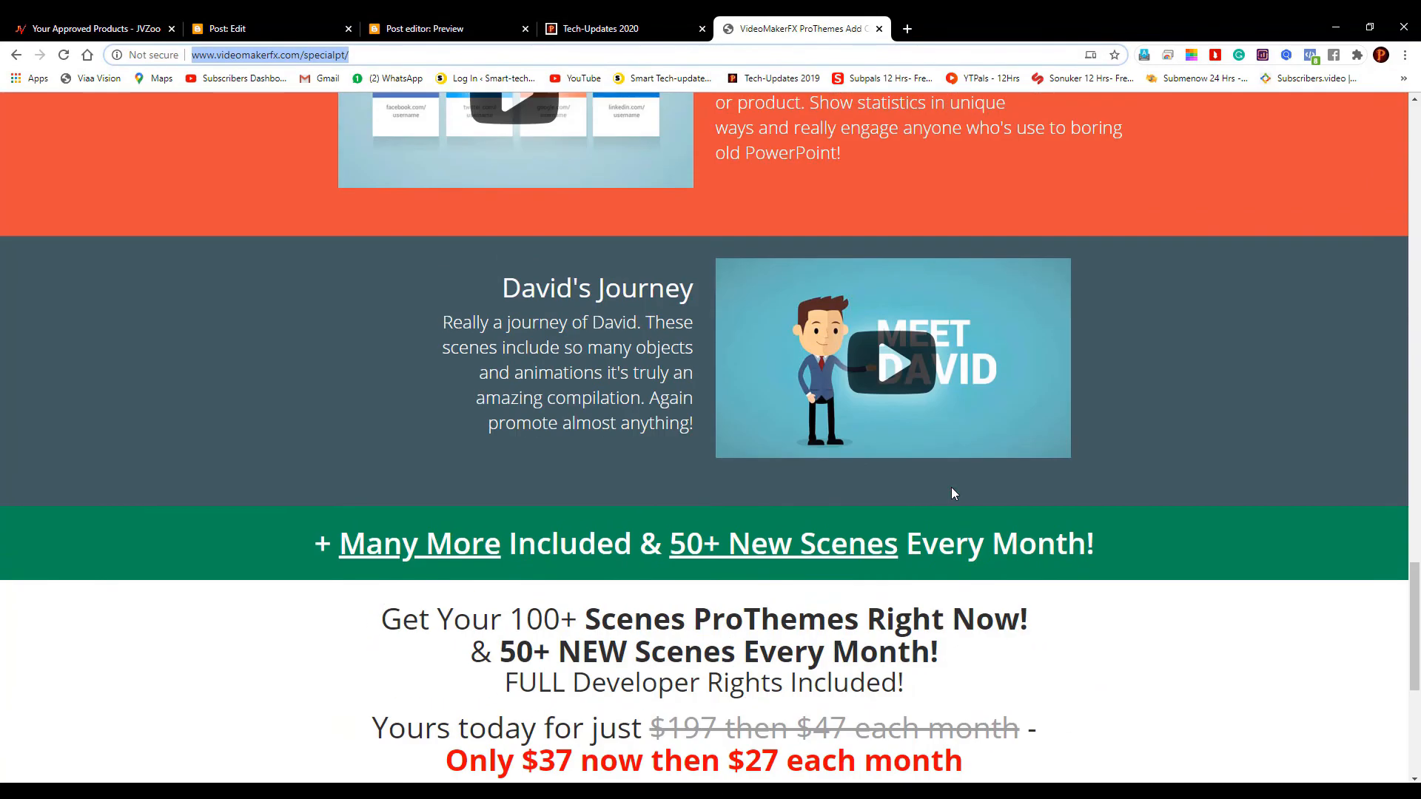
{"action": "scroll", "coordinate": [952, 491], "scroll_direction": "up", "scroll_amount": 20}
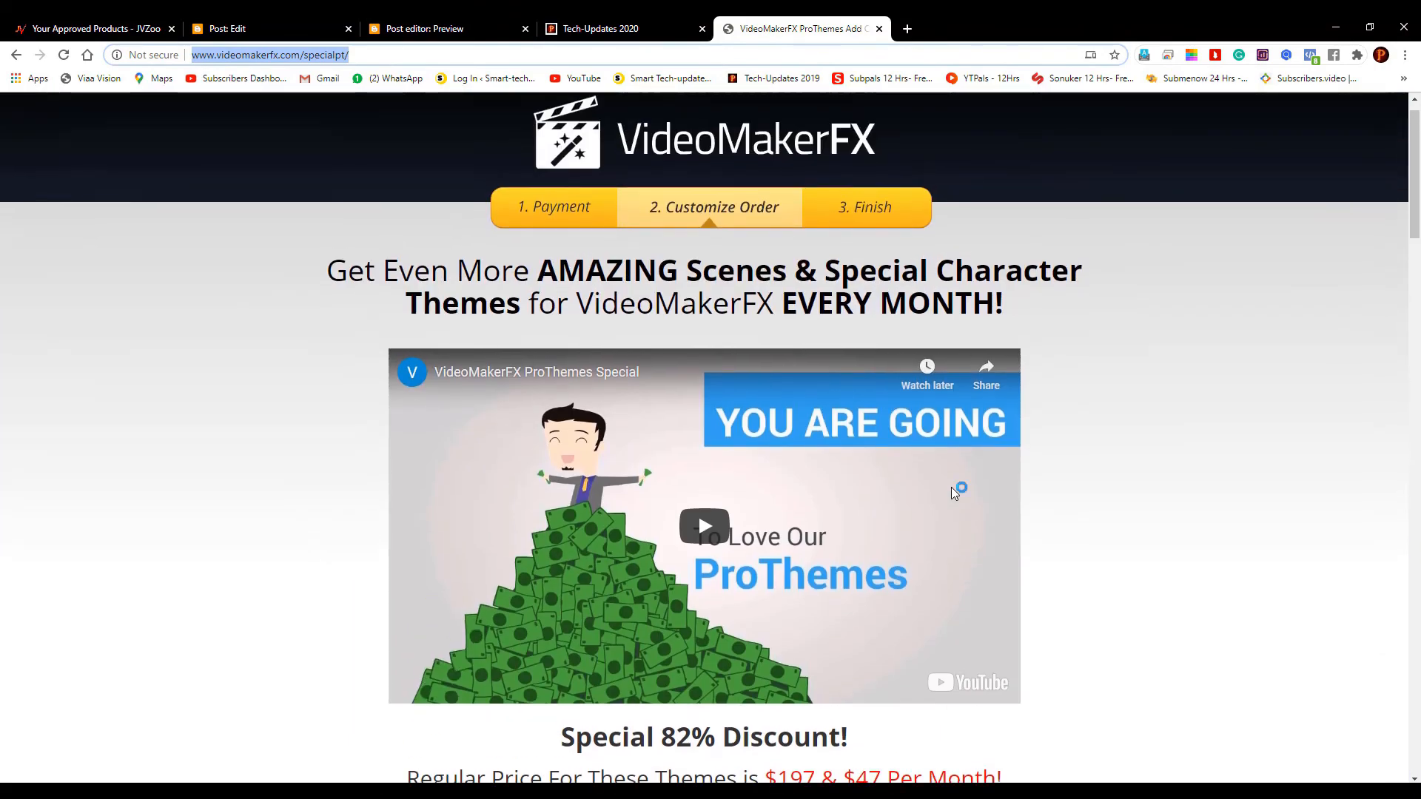
{"action": "scroll", "coordinate": [951, 488], "scroll_direction": "up", "scroll_amount": 1}
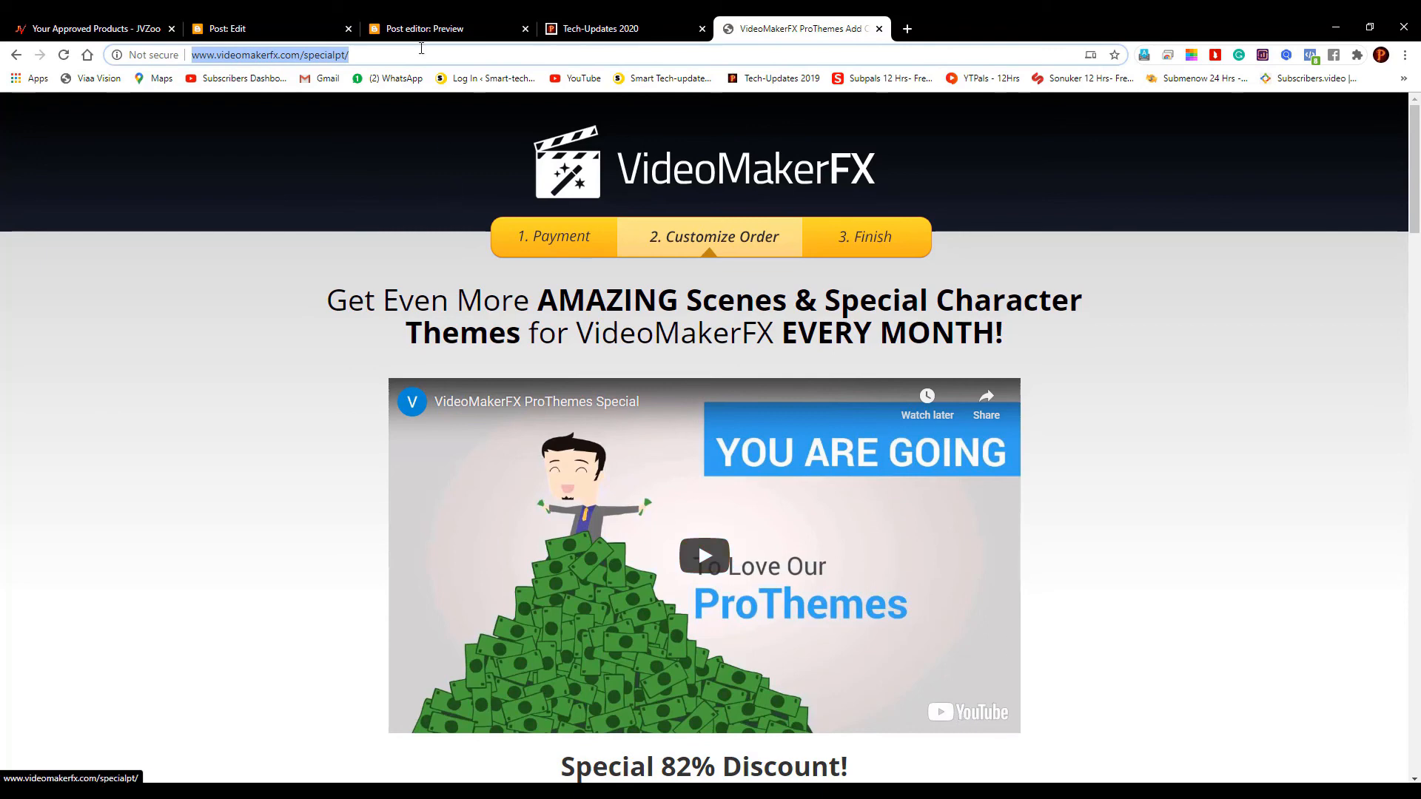
{"action": "left_click", "coordinate": [296, 28]}
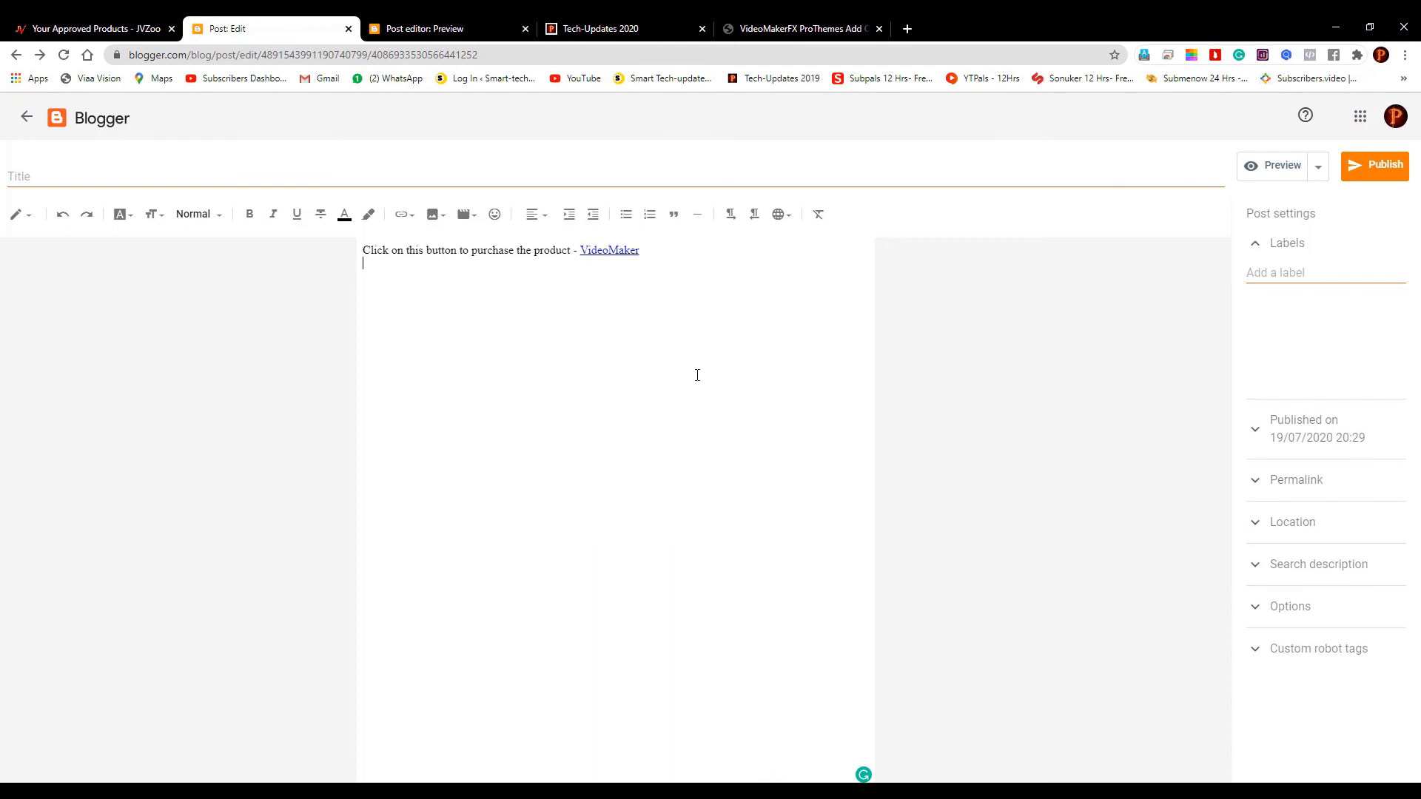
Clear all post text, save, leave the editor and discard the Untitled draft
{"action": "key", "text": "ctrl+a"}
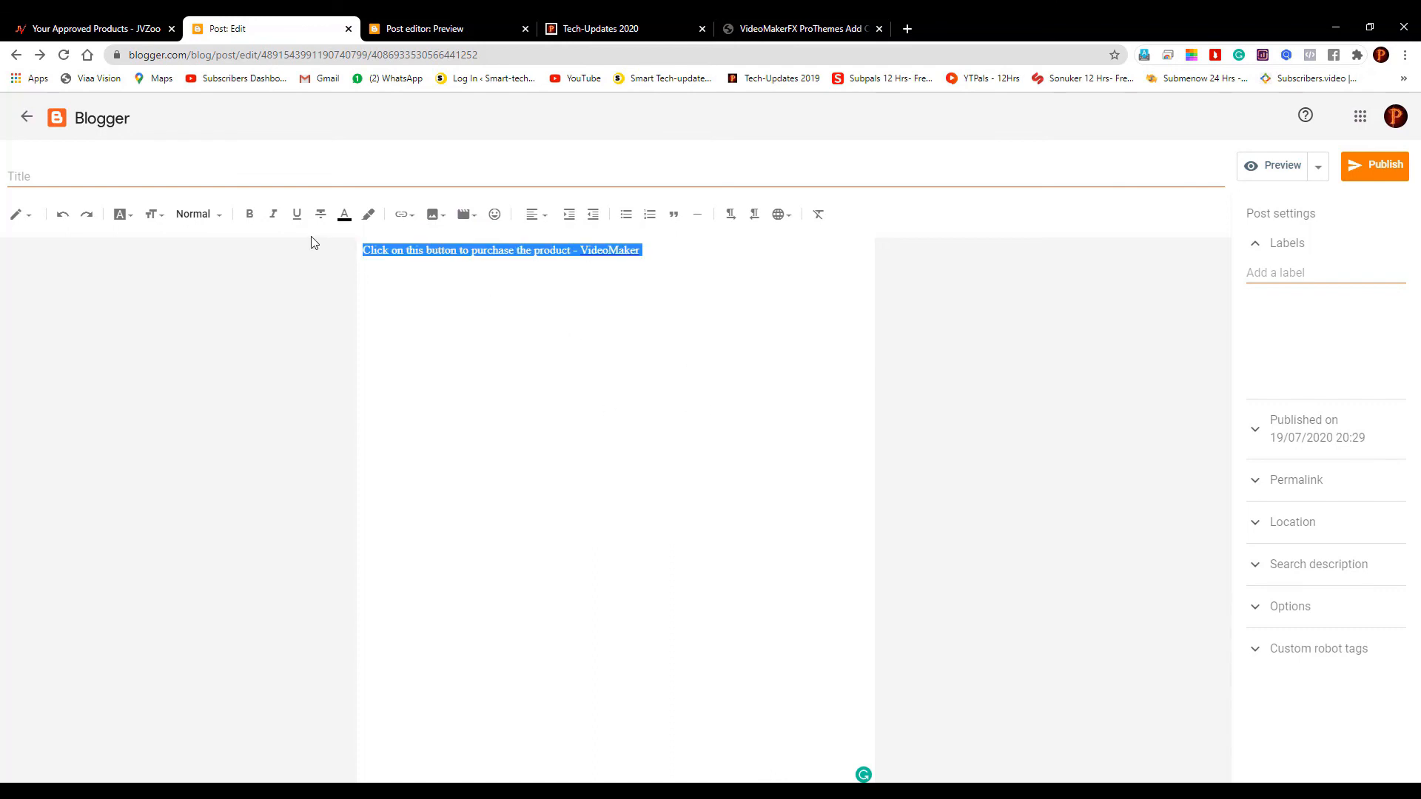
{"action": "key", "text": "BackSpace"}
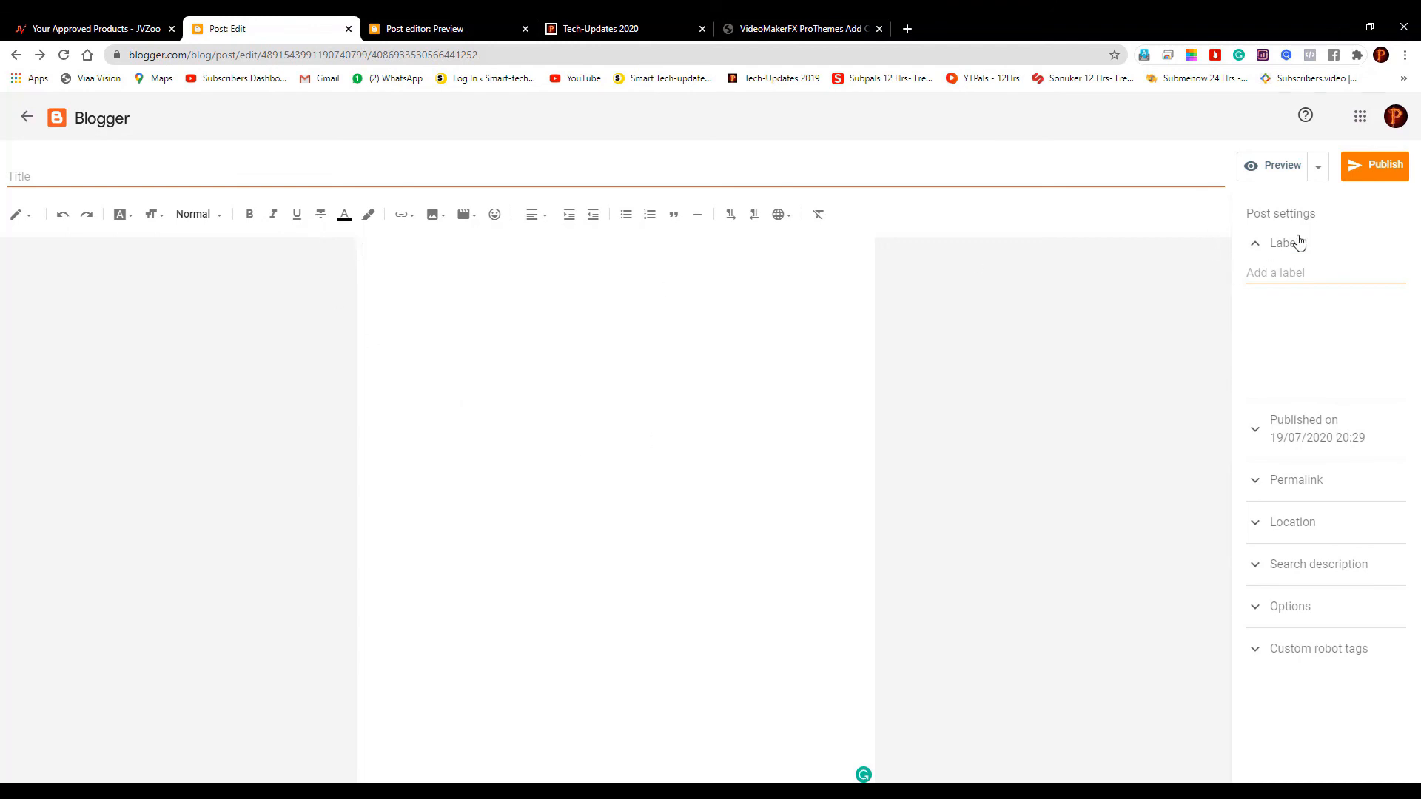
{"action": "left_click", "coordinate": [1317, 167]}
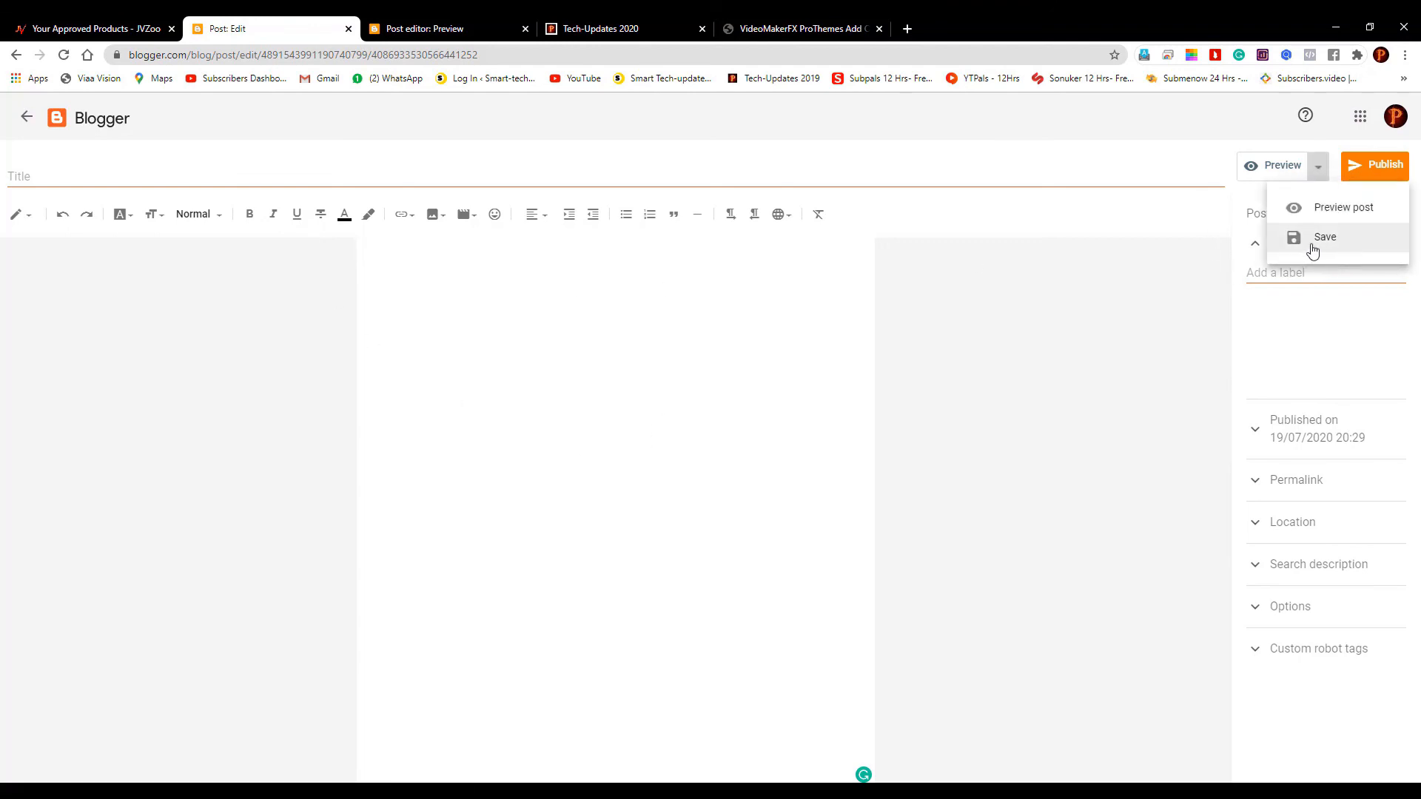
{"action": "left_click", "coordinate": [1322, 238]}
{"action": "left_click", "coordinate": [27, 117]}
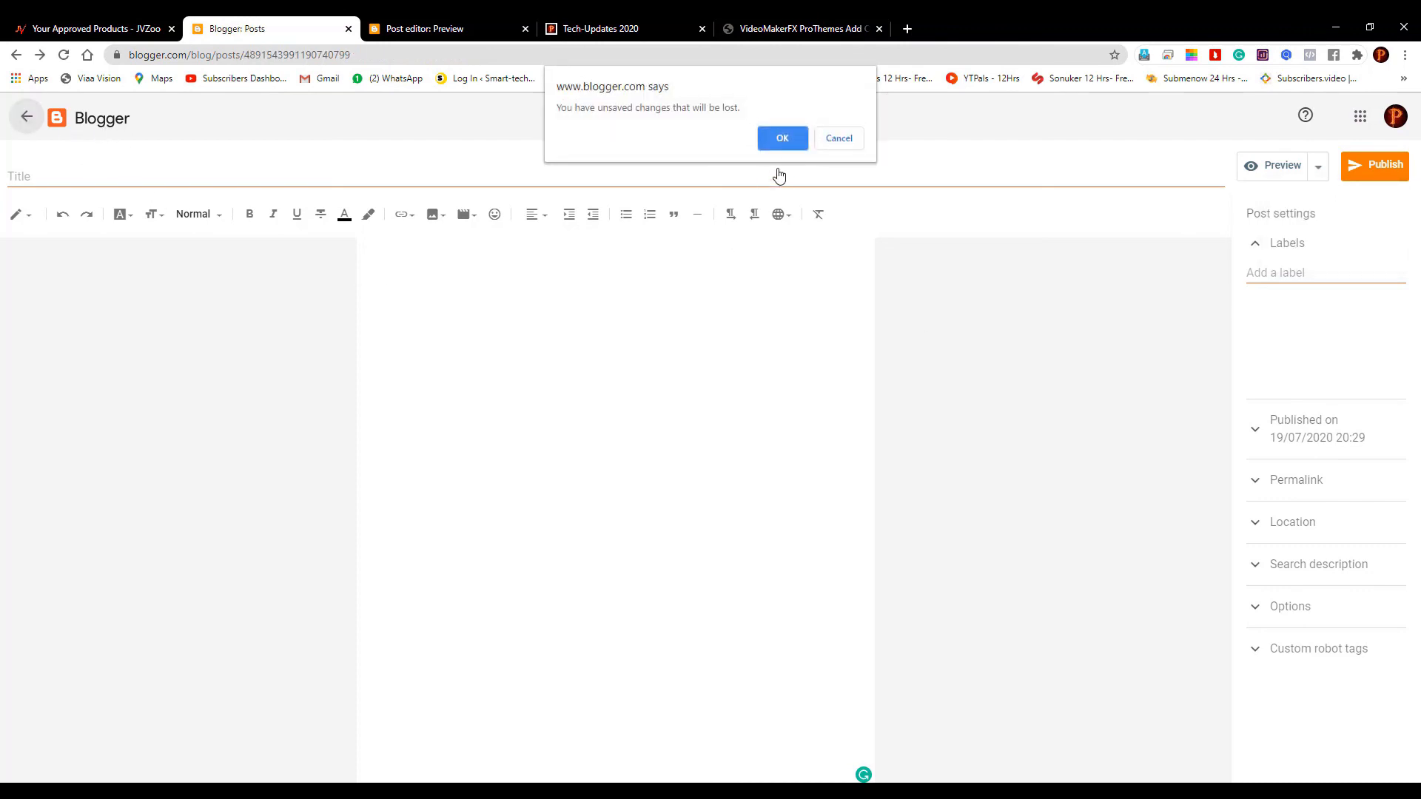
{"action": "left_click", "coordinate": [782, 139]}
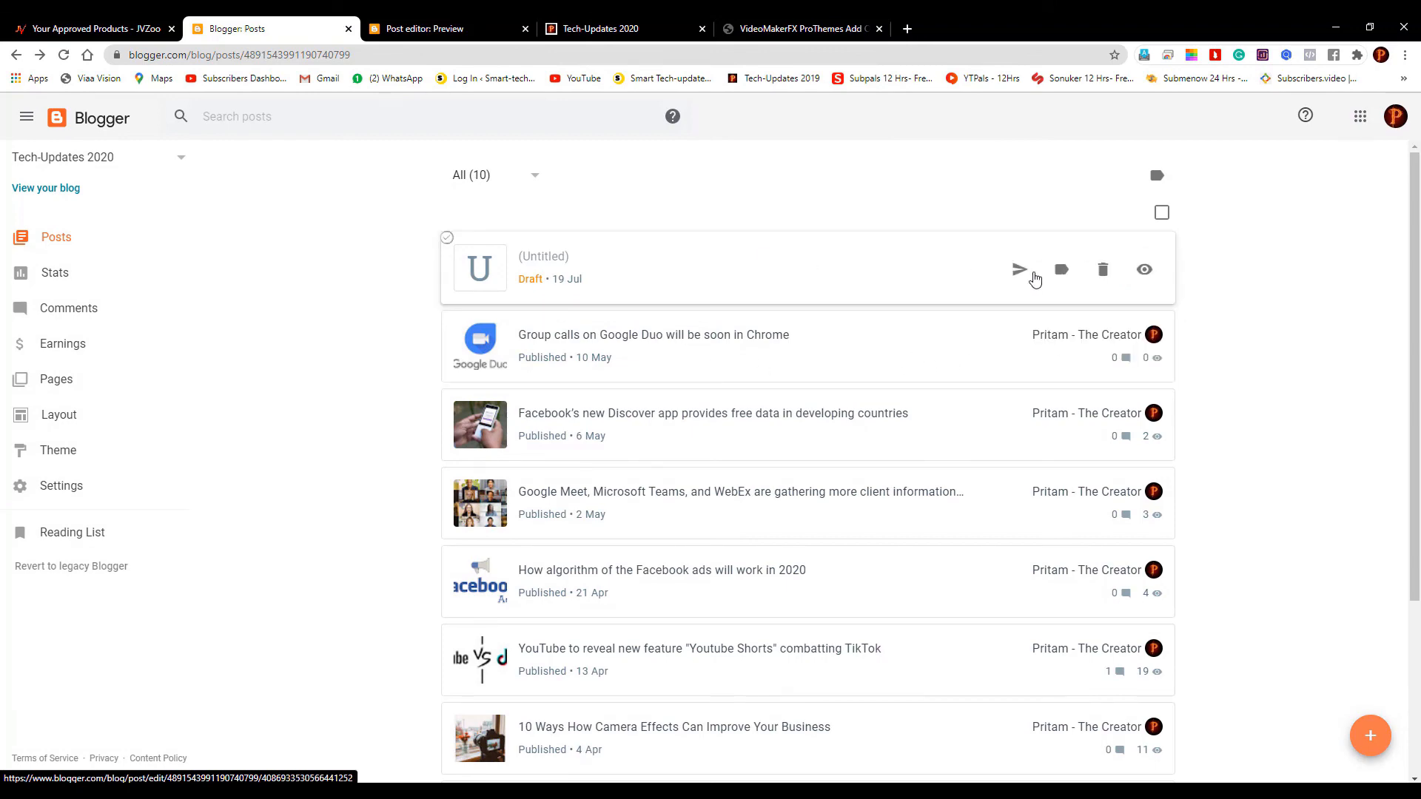
{"action": "left_click", "coordinate": [1103, 271]}
{"action": "left_click", "coordinate": [794, 487]}
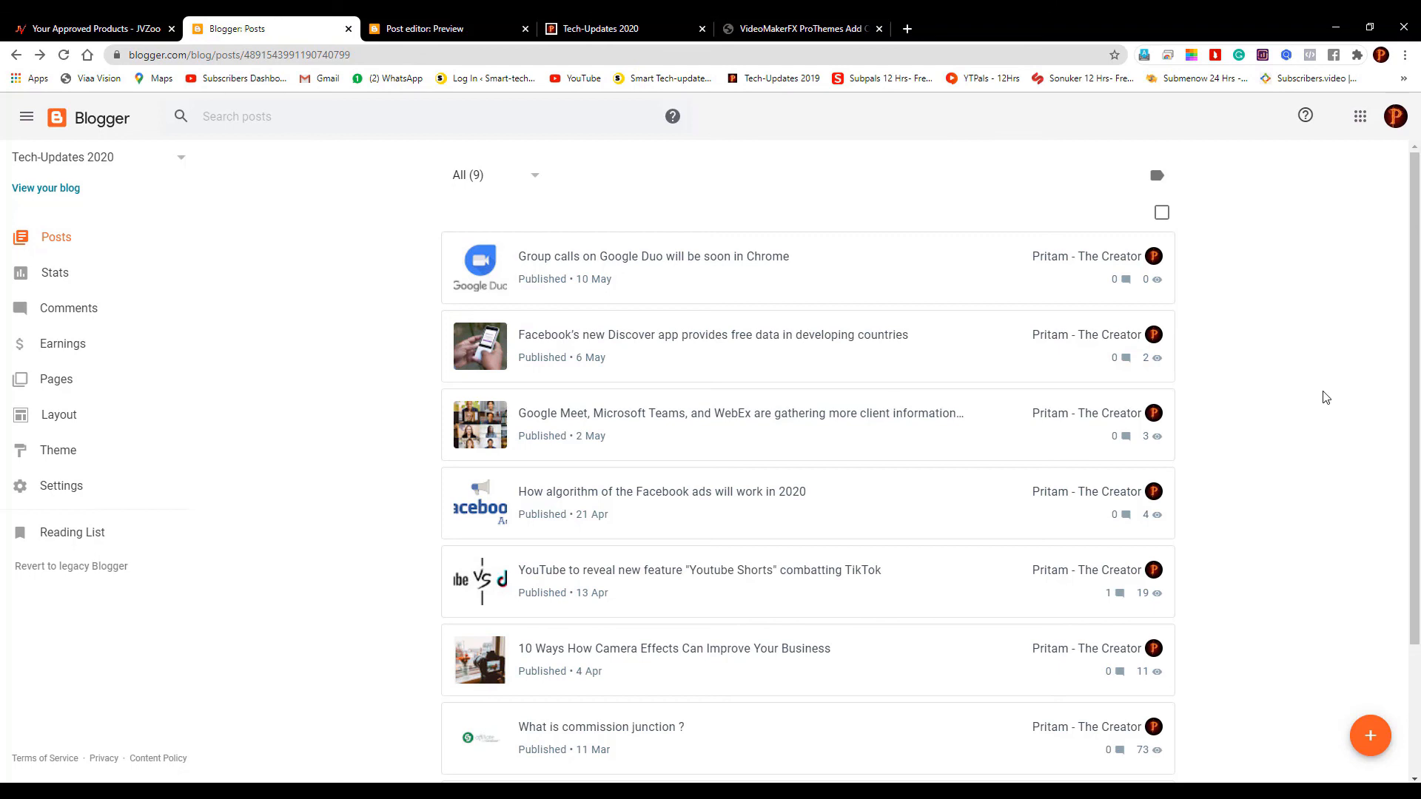
Go to JVZoo's Approved Products page and close the Get Affiliate Links window
{"action": "left_click", "coordinate": [427, 27]}
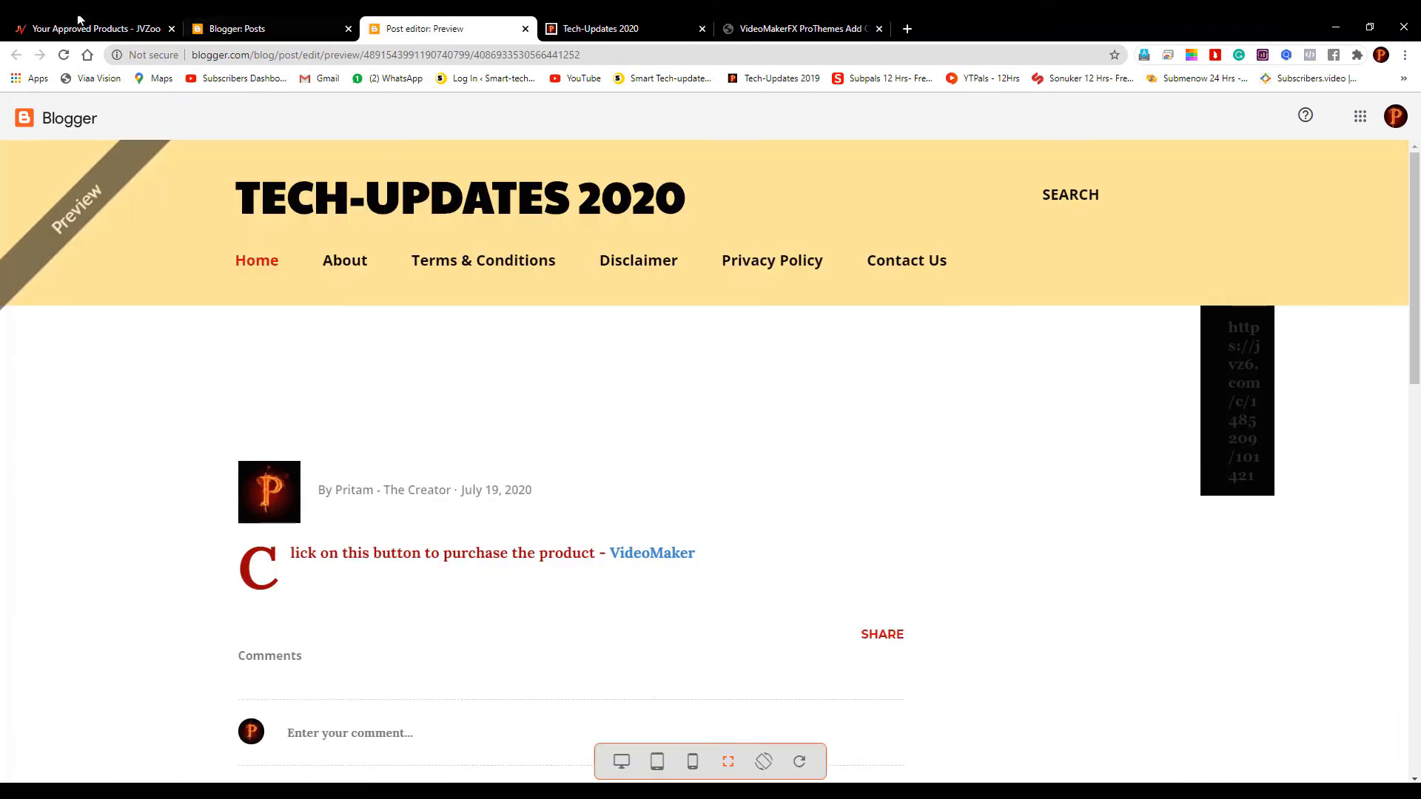
{"action": "left_click", "coordinate": [80, 27]}
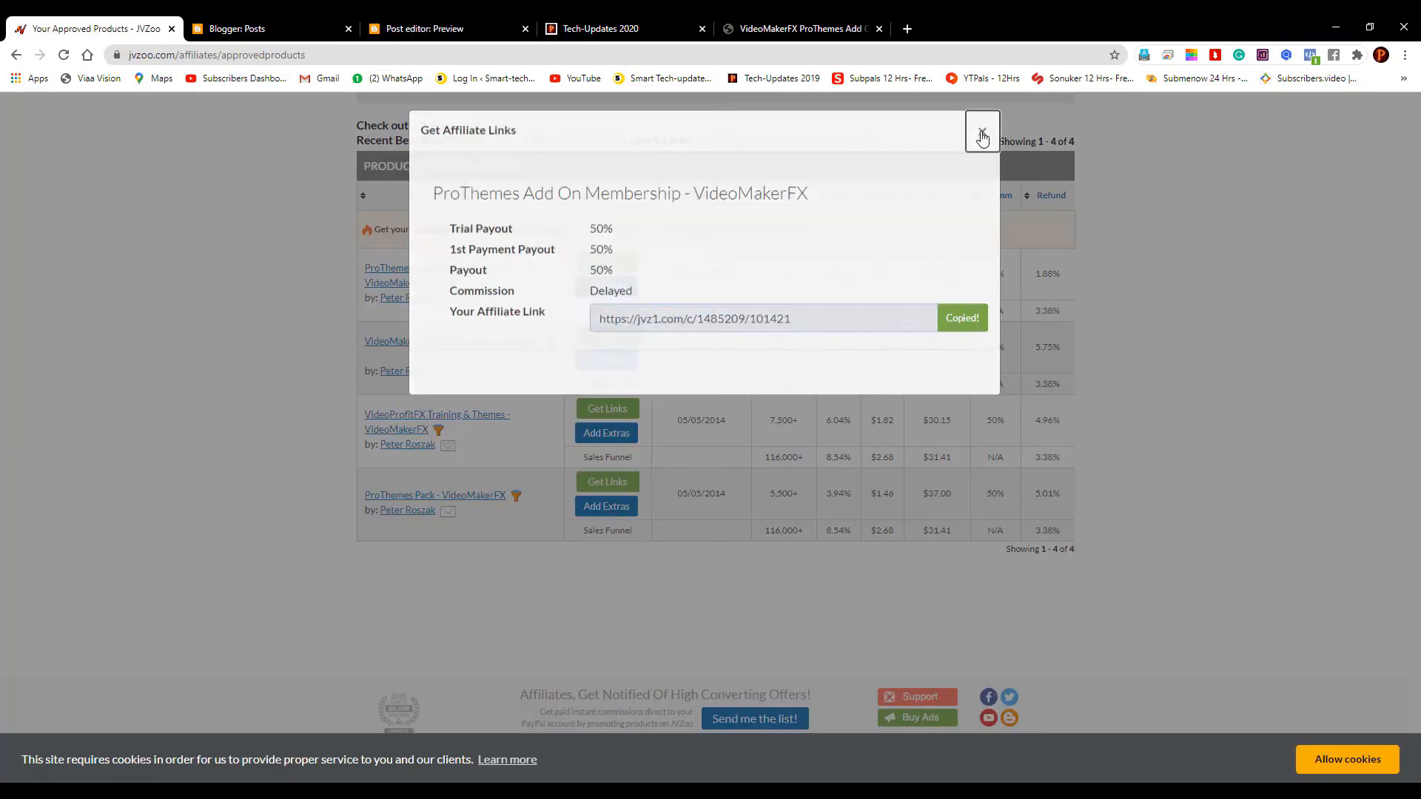
{"action": "left_click", "coordinate": [983, 134]}
{"action": "scroll", "coordinate": [1148, 460], "scroll_direction": "up", "scroll_amount": 5}
{"action": "scroll", "coordinate": [1148, 462], "scroll_direction": "down", "scroll_amount": 4}
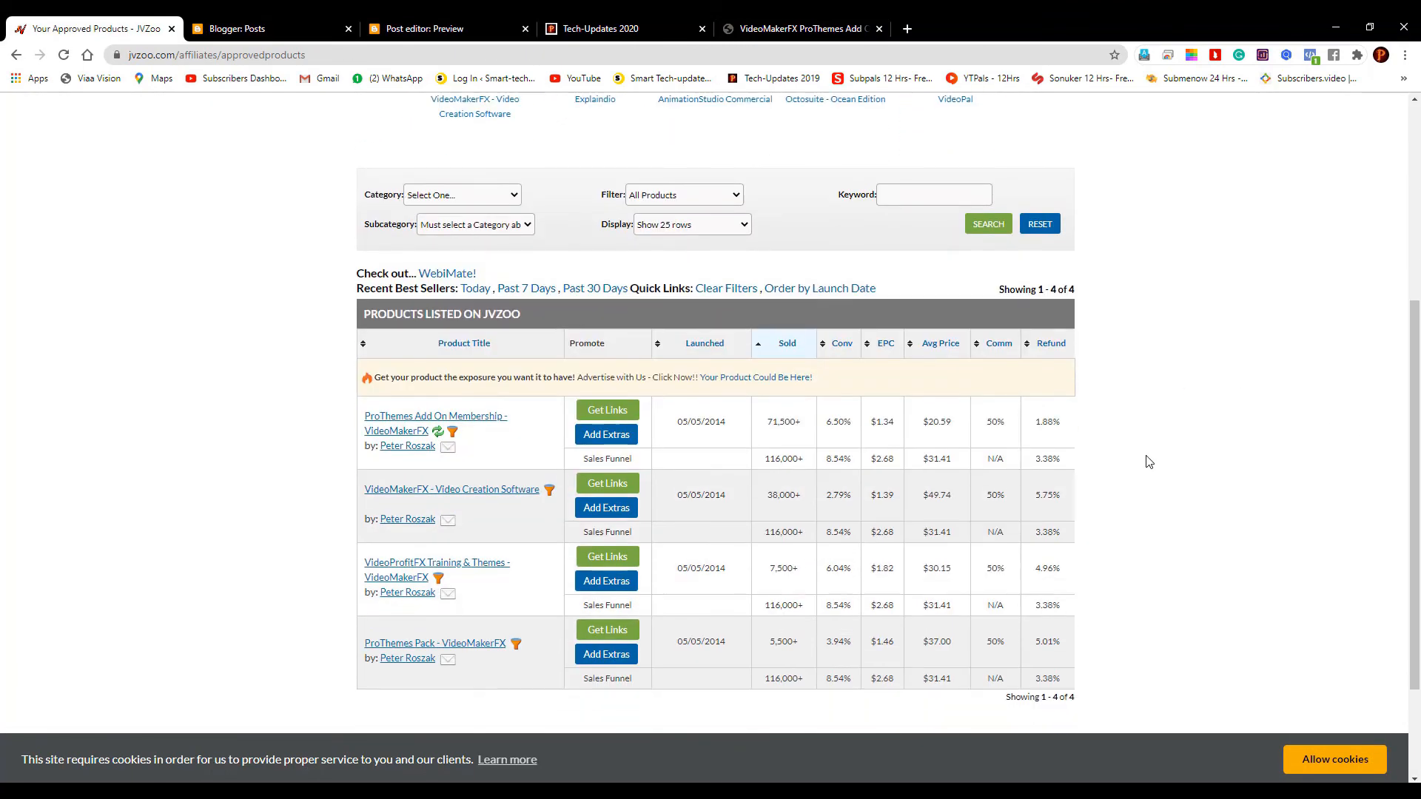